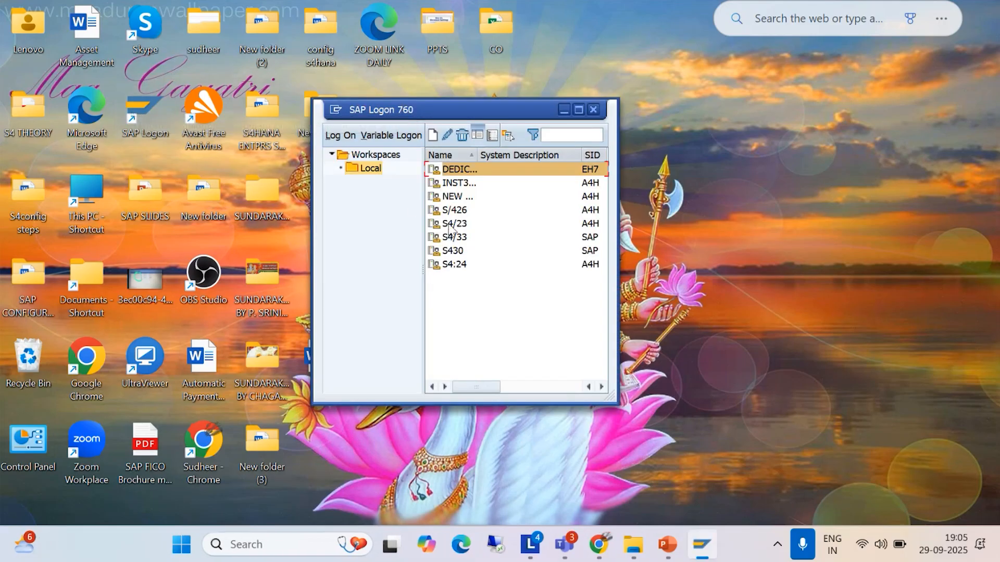
- Log on to client 400 of the S/4HANA 2023 system with the first suggested user name and the account password
double_click(449, 229)
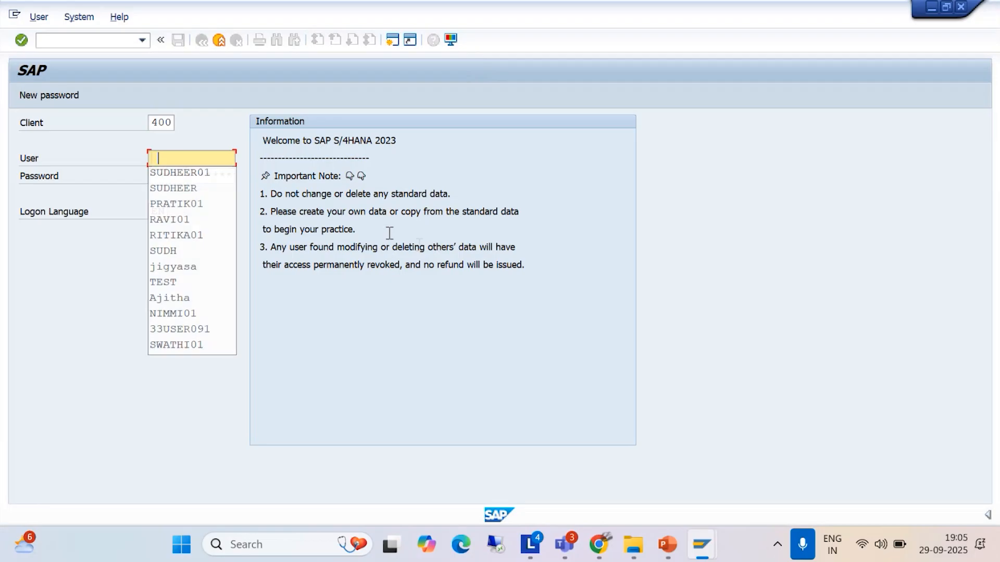
left_click(197, 175)
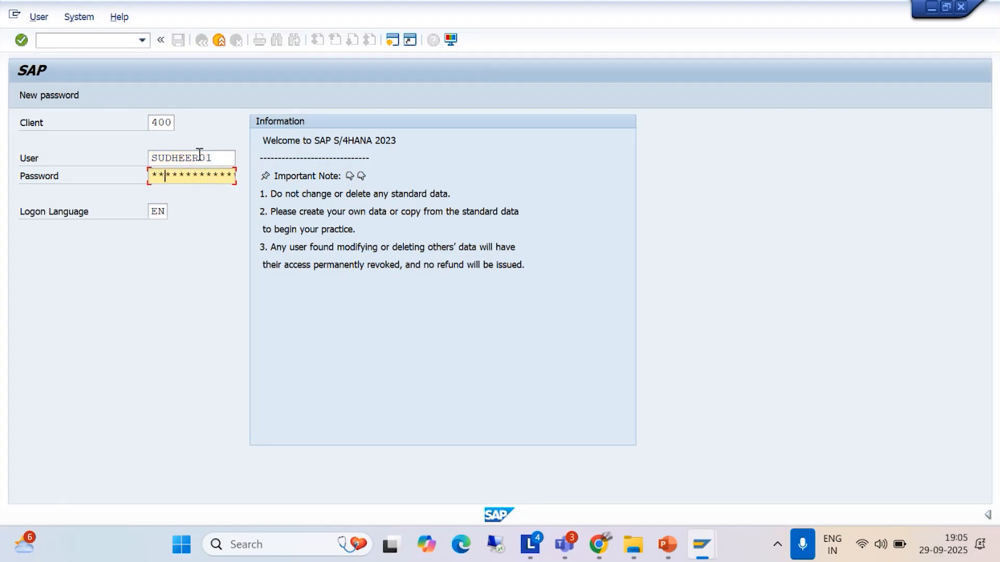
key("Return")
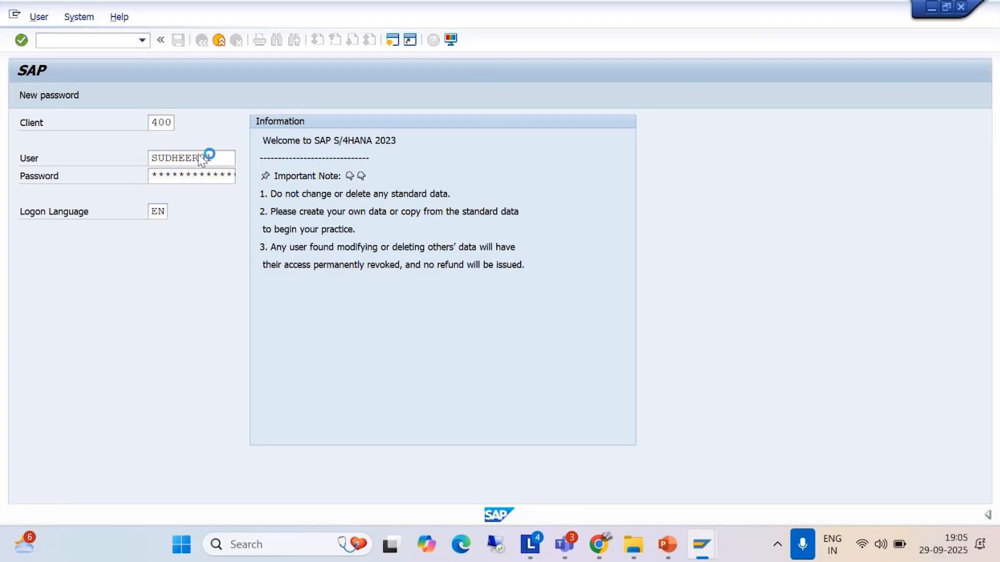
- Try to open transaction OOB8
type("/NOO")
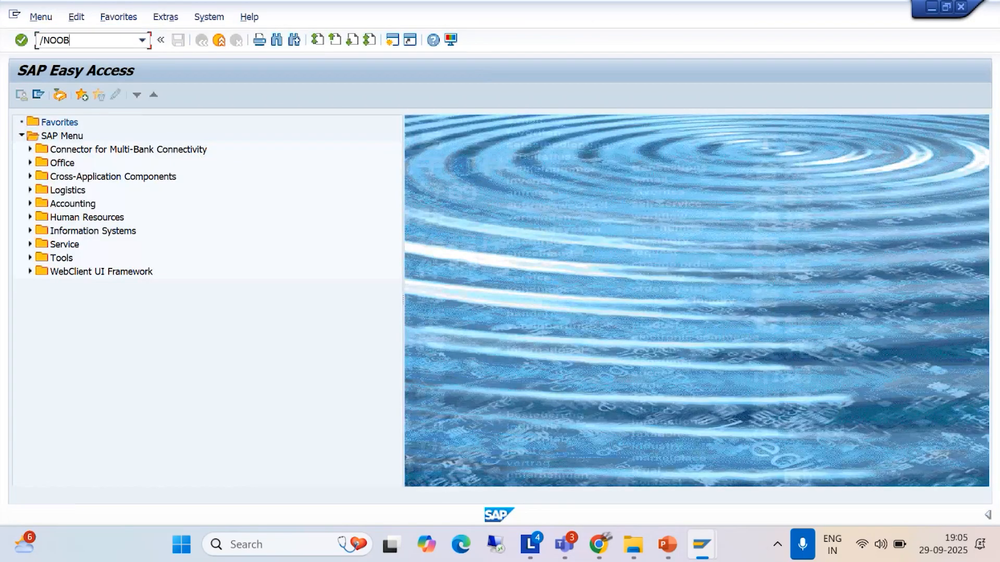
type("B")
type("B")
key("Return")
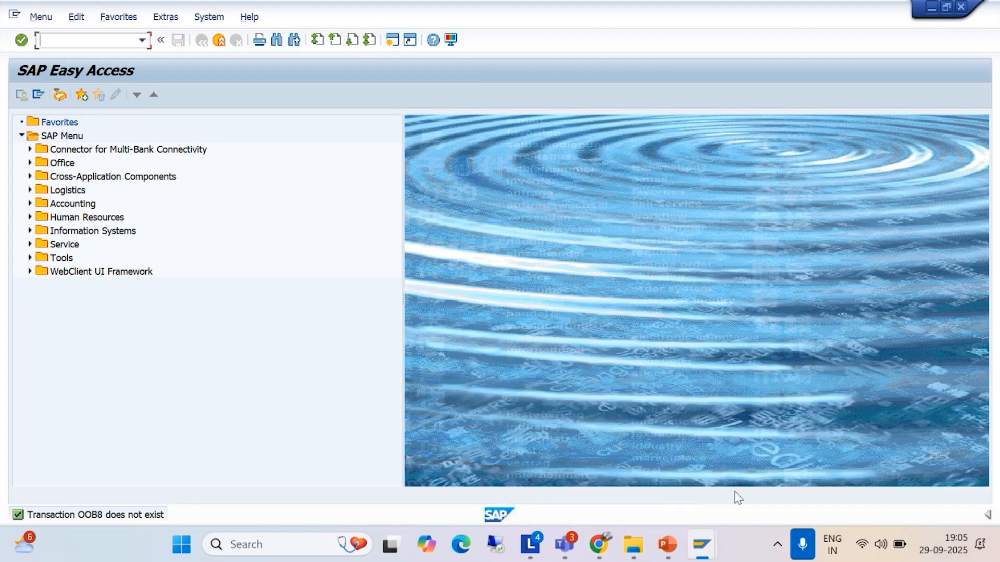
- Check the terms of payment transaction code on the PowerPoint slide and open transaction OBB8 in SAP
left_click(667, 545)
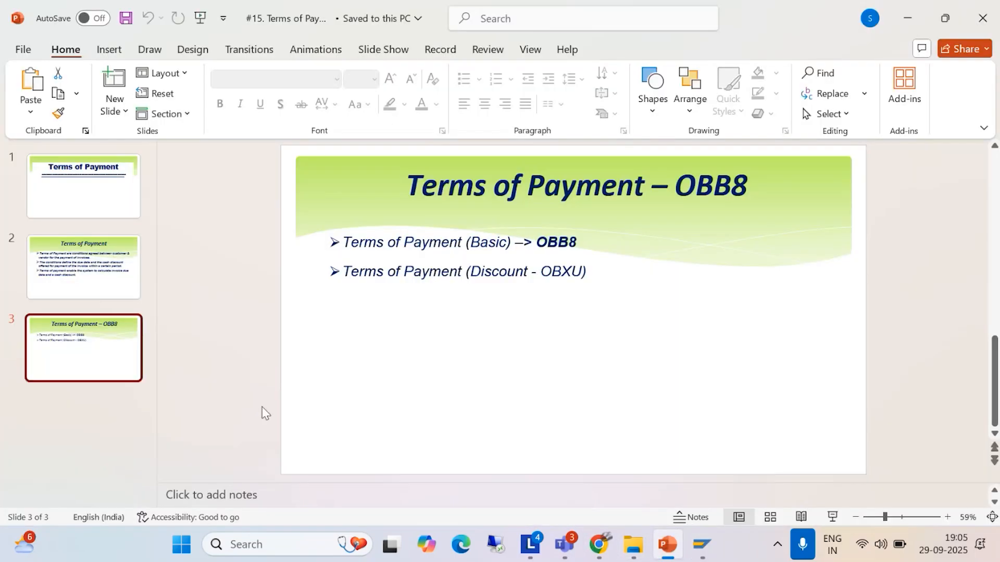
mouse_move(702, 546)
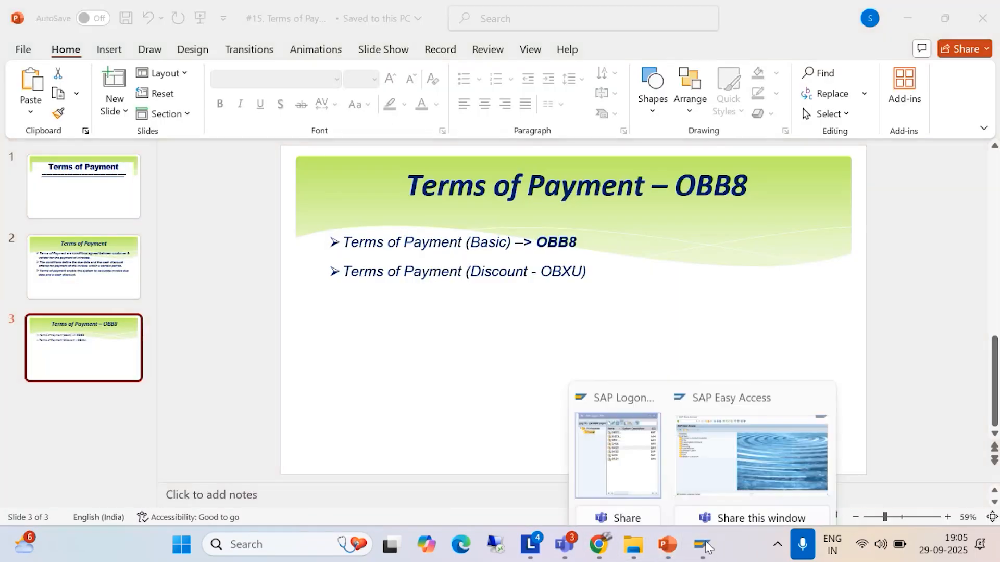
left_click(750, 476)
type("/N")
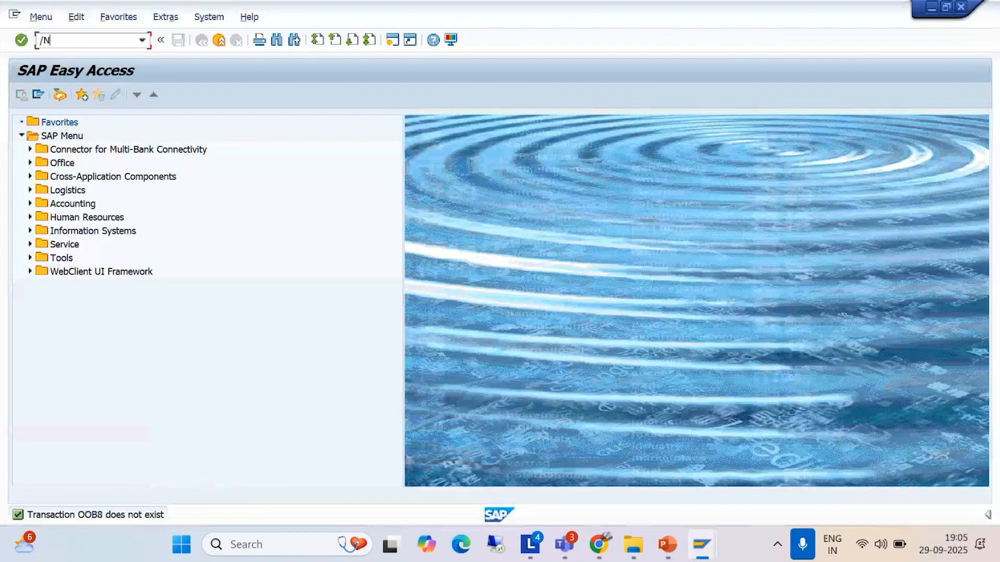
type("OBB8")
key("Return")
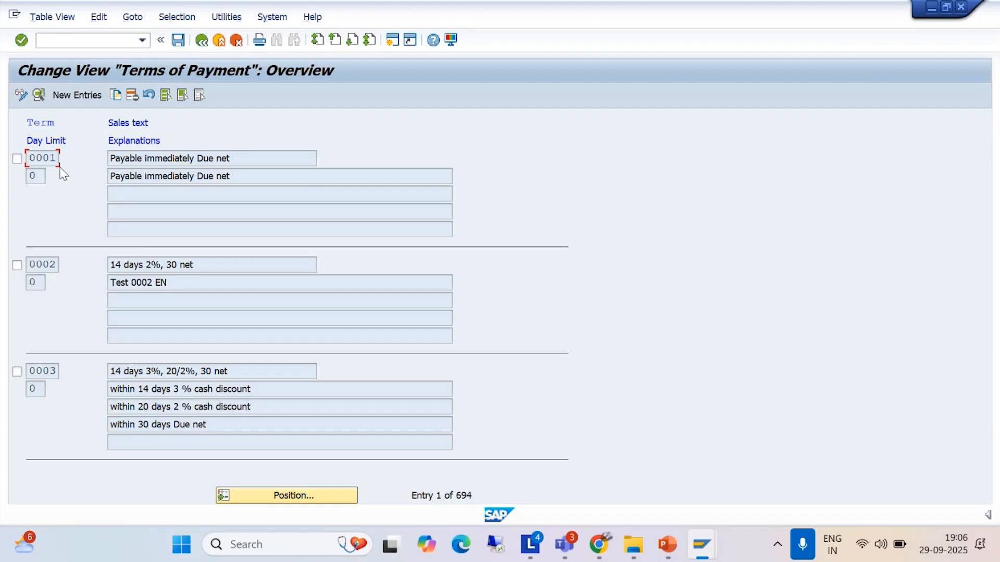
- Start a new payment terms entry with key BAJ1 and 30 days for the first term
left_click(72, 98)
left_click(72, 97)
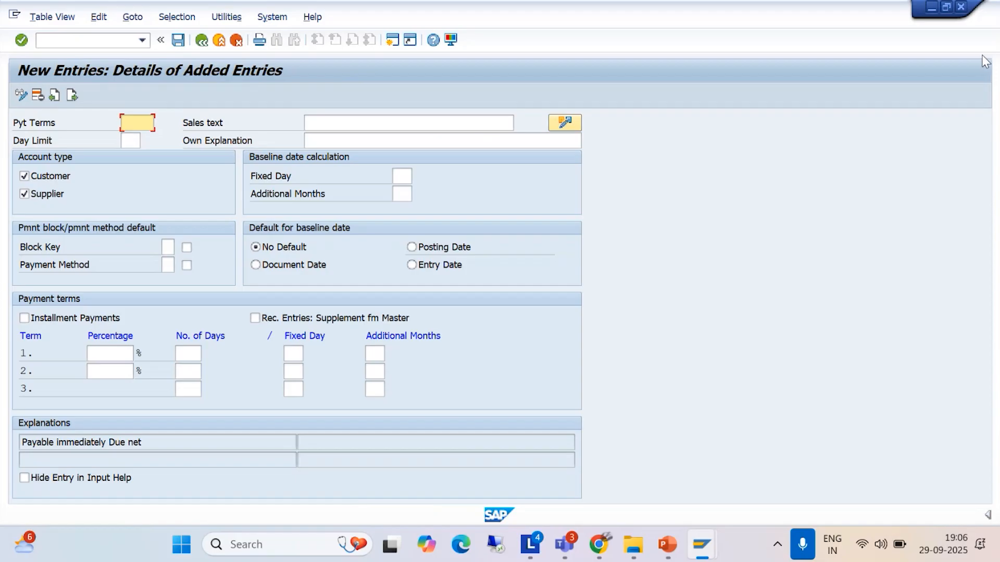
type("BAJ1")
left_click(189, 354)
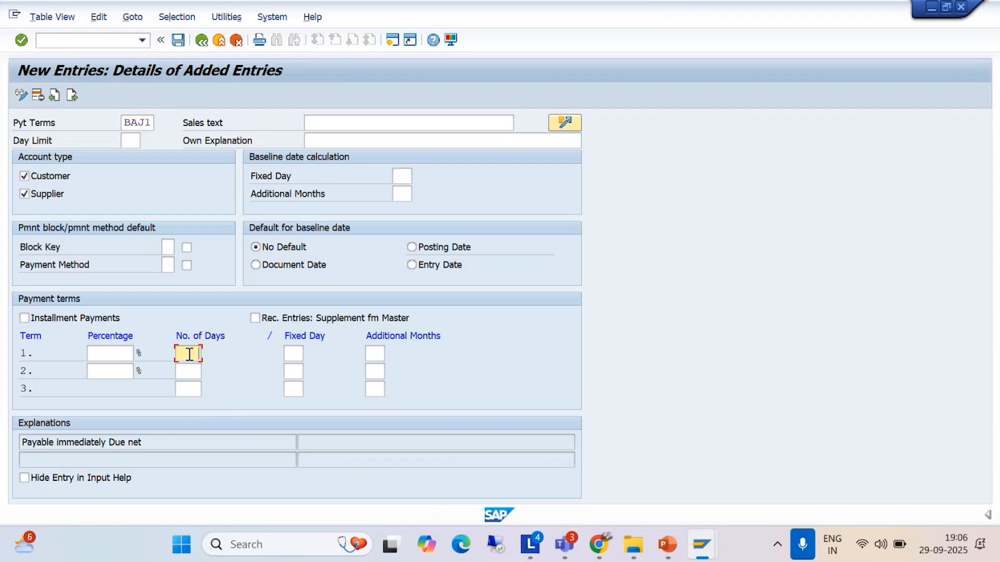
type("30")
- Minimize the SAP and PowerPoint windows and open This PC in File Explorer from the desktop
left_click(932, 9)
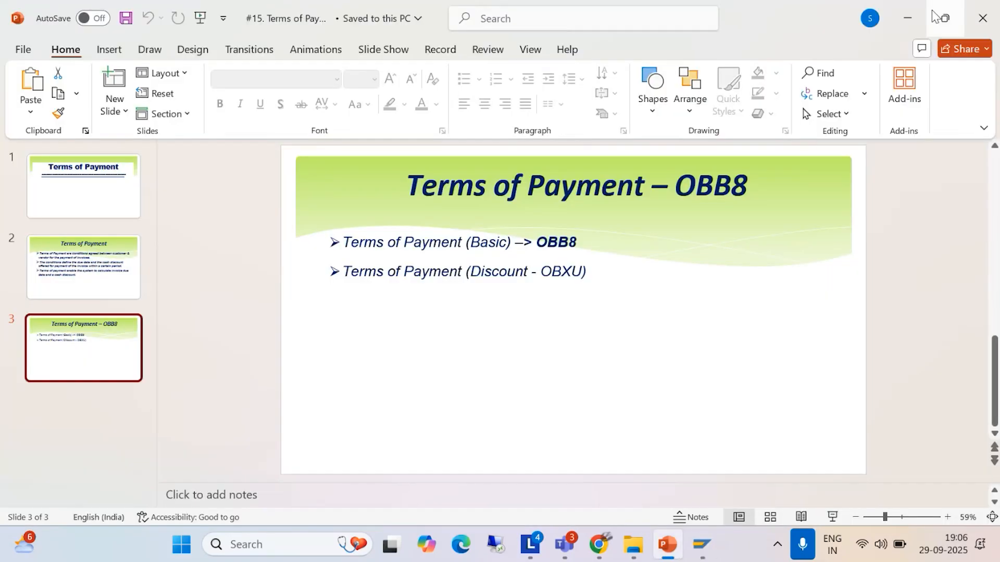
left_click(900, 20)
left_click(564, 110)
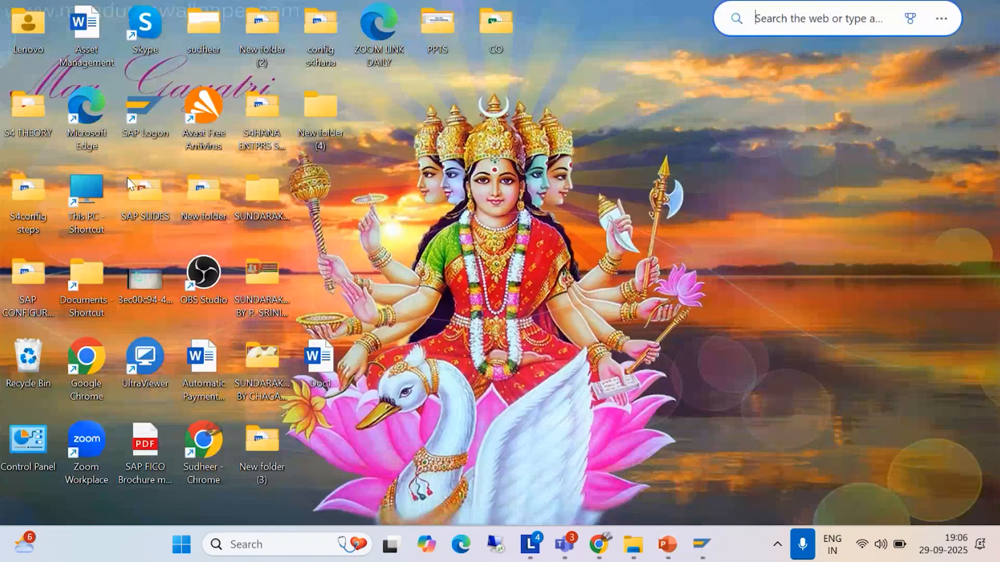
double_click(87, 203)
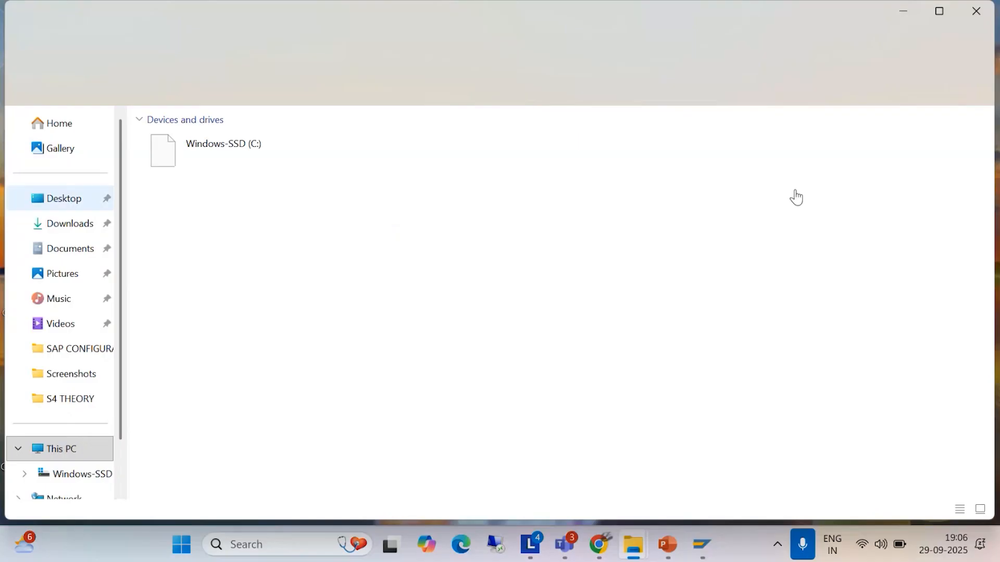
- Close the leftover File Explorer windows, including SAP SLIDES, Screenshots and the FICO recordings folder
mouse_move(633, 551)
mouse_move(629, 445)
left_click(654, 383)
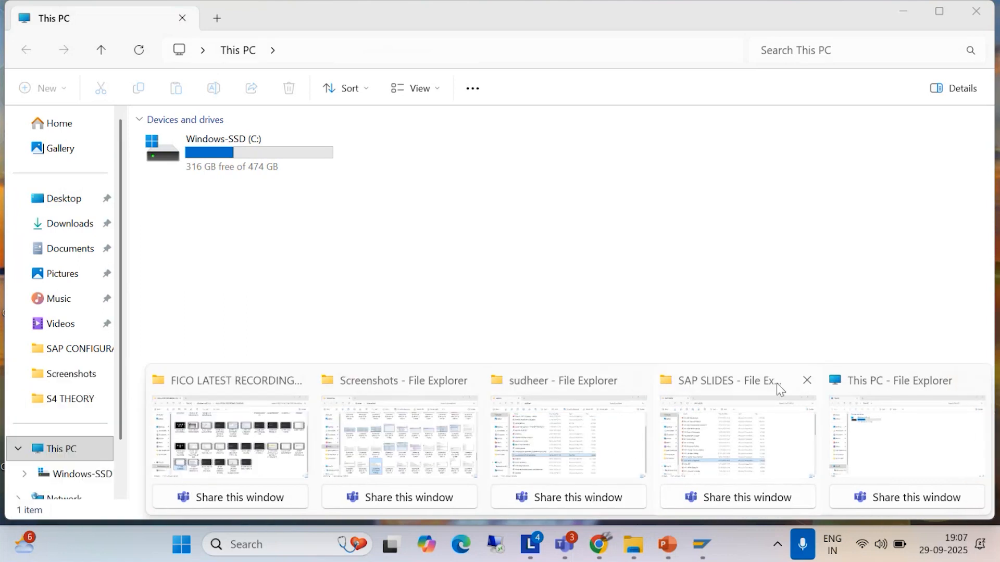
left_click(806, 380)
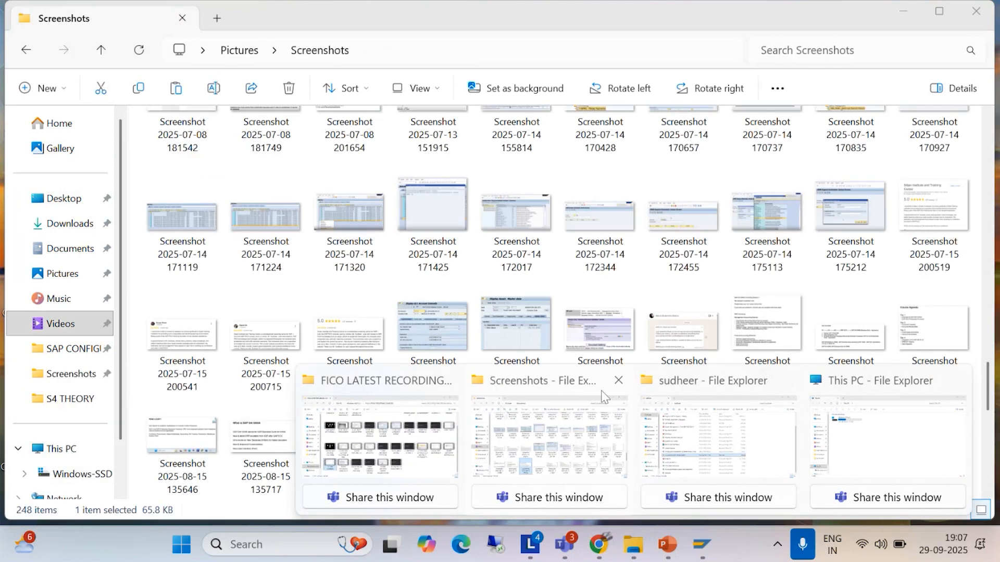
left_click(619, 380)
left_click(537, 381)
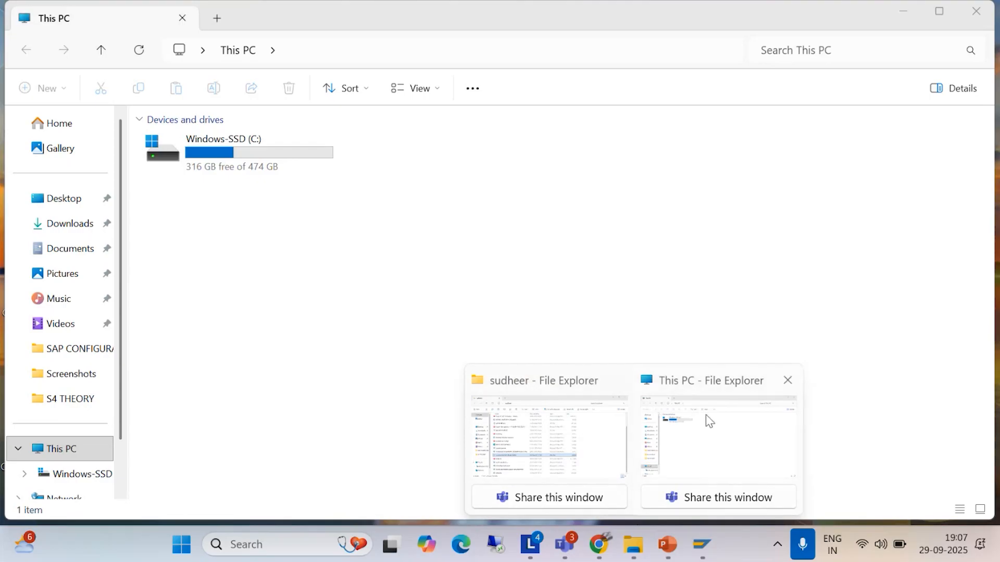
- Open the Word document "10. Terms of Payment" from the C: drive's SAP CONFIGURATION STEPS folder and maximize it
left_click(706, 418)
double_click(213, 153)
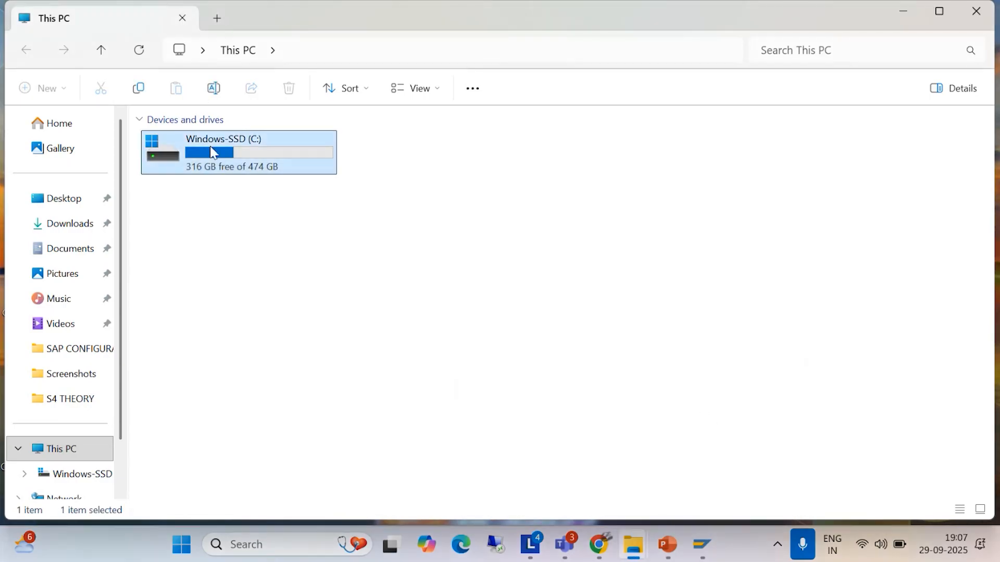
double_click(232, 458)
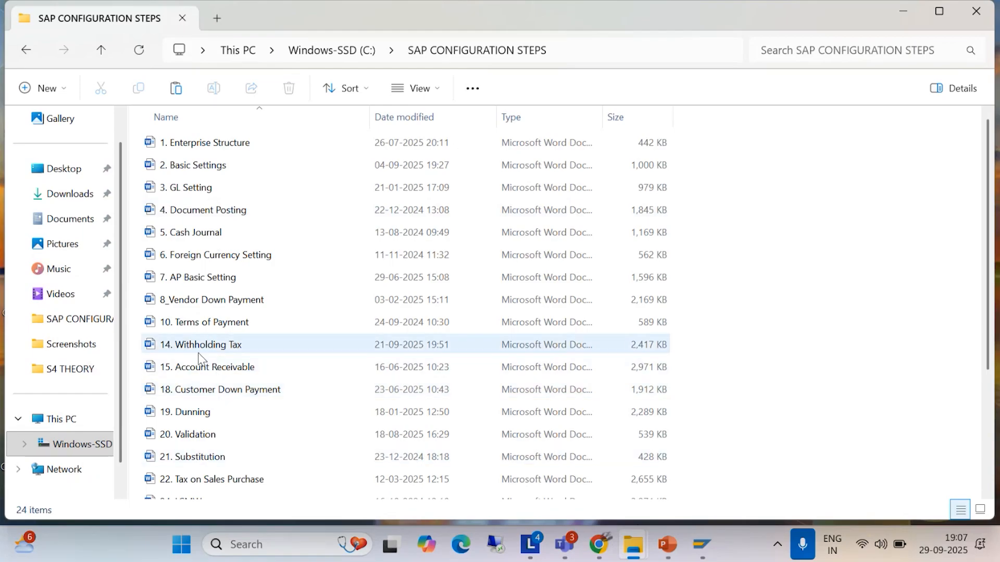
double_click(202, 322)
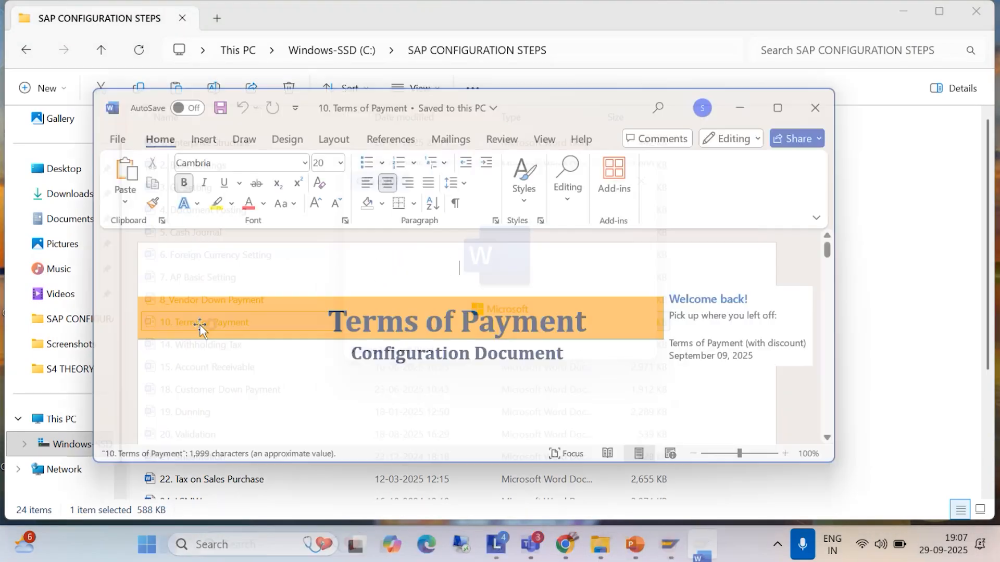
left_click(777, 110)
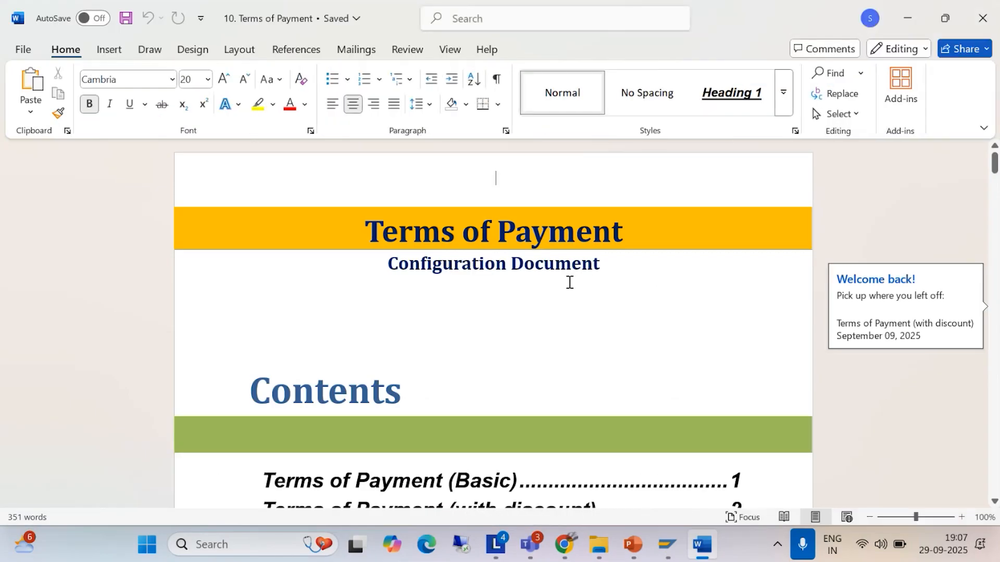
- Examine the Terms of Payment (Basic) section and its example settings for a new OBB8 entry
scroll(549, 288, "down", 2)
scroll(544, 290, "down", 10)
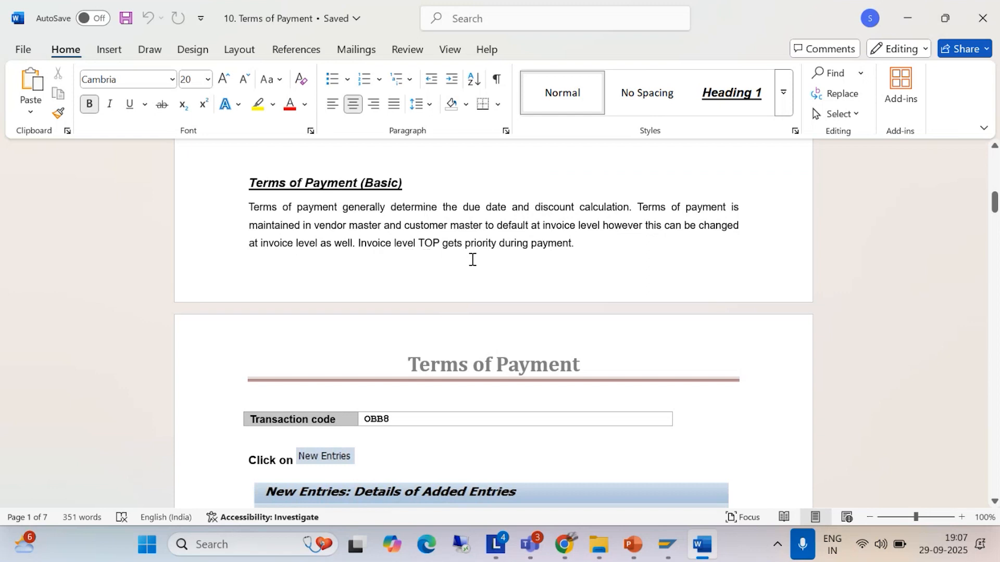
scroll(555, 272, "down", 3)
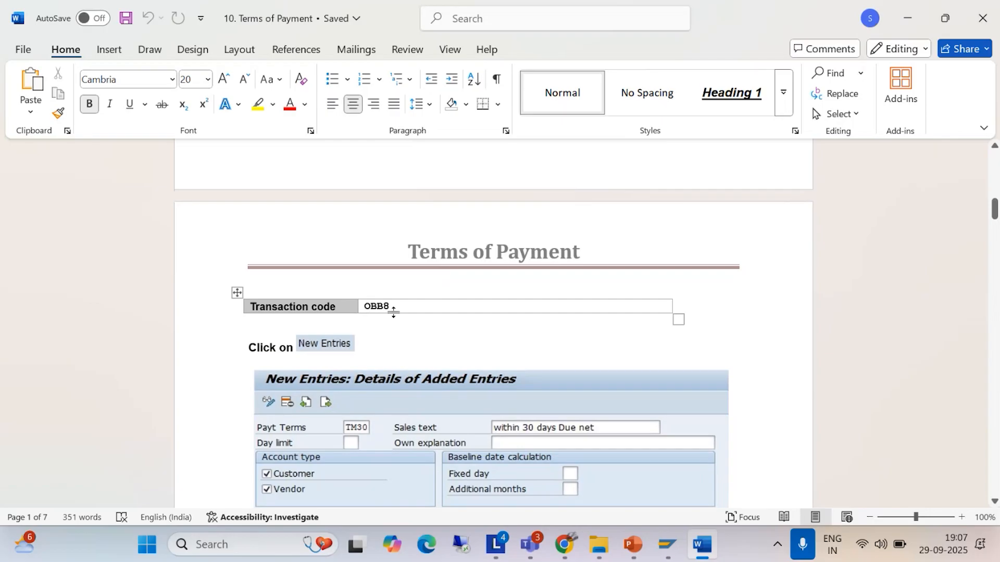
scroll(399, 312, "down", 2)
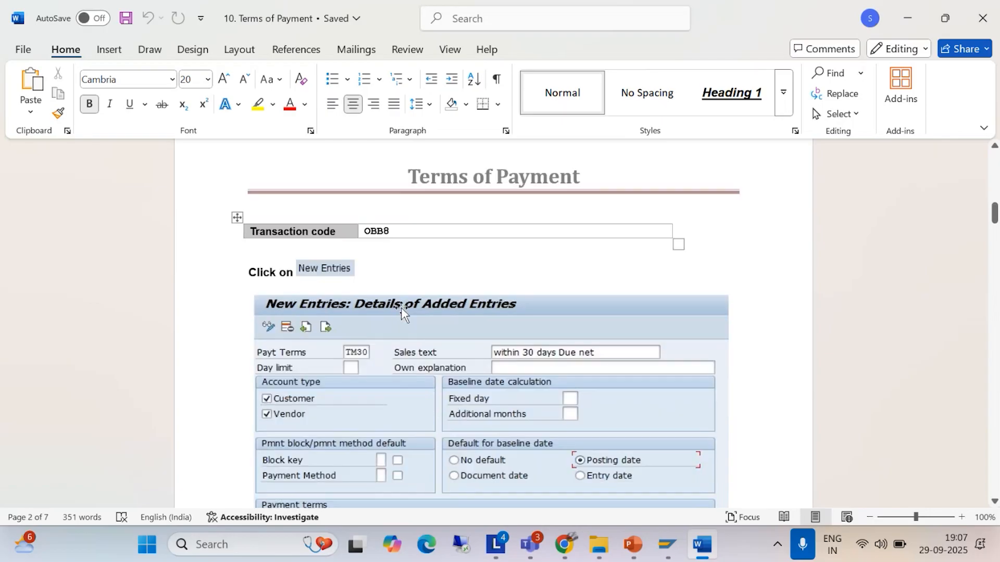
scroll(359, 256, "down", 1)
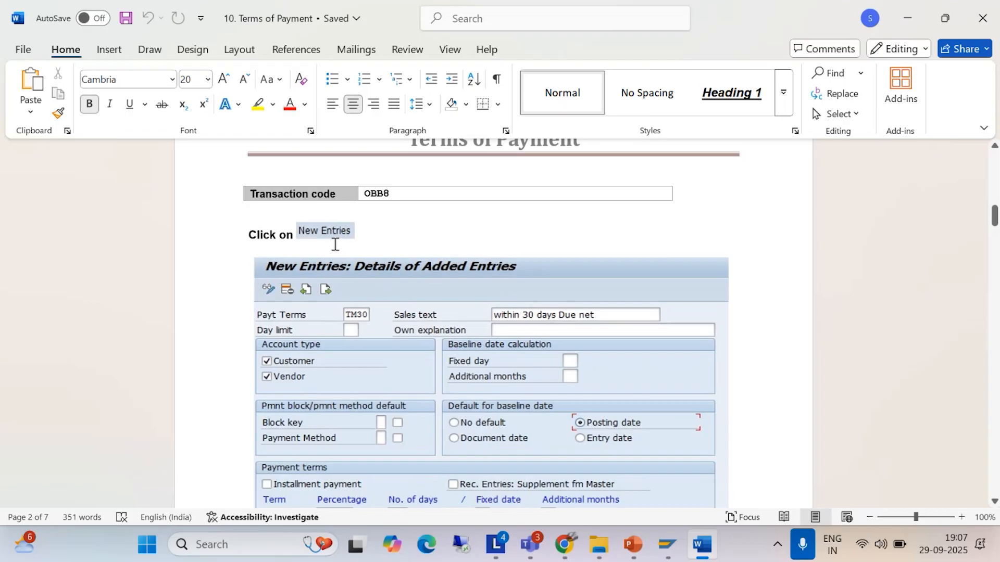
scroll(333, 240, "down", 3)
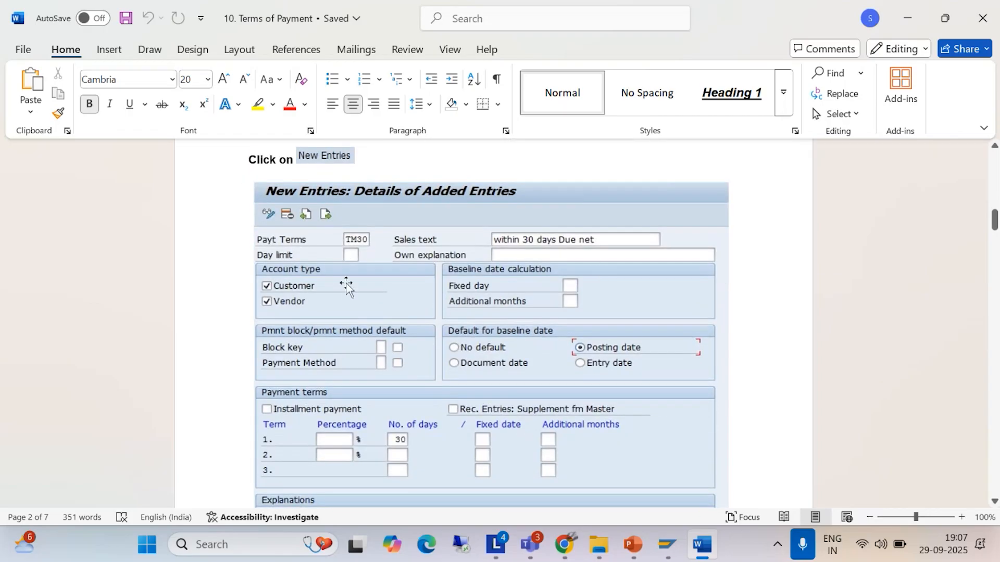
scroll(349, 276, "down", 2)
- Switch back to the new entry in SAP, change its payment terms key to BAJ2 and default the baseline date to Posting Date
left_click(665, 547)
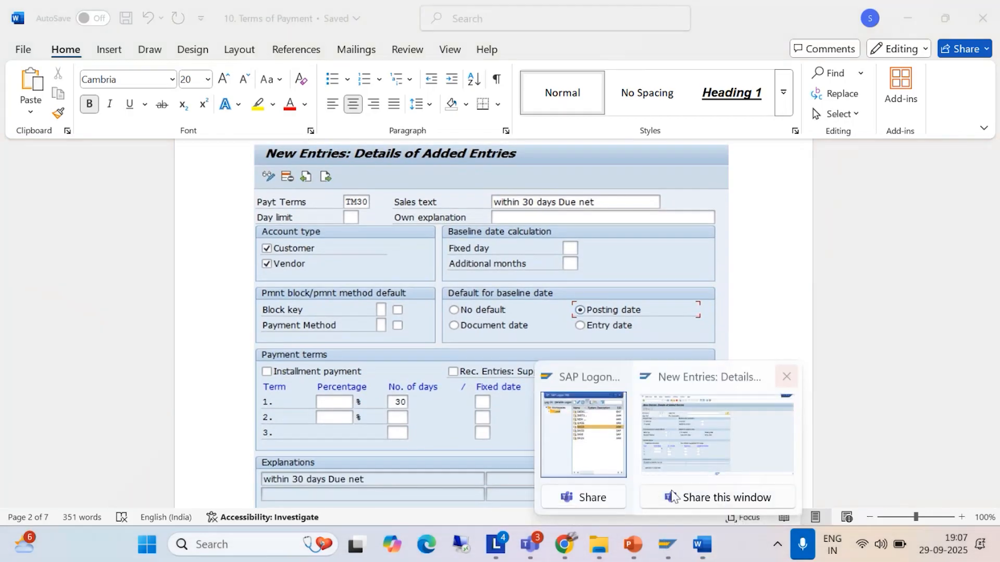
left_click(675, 479)
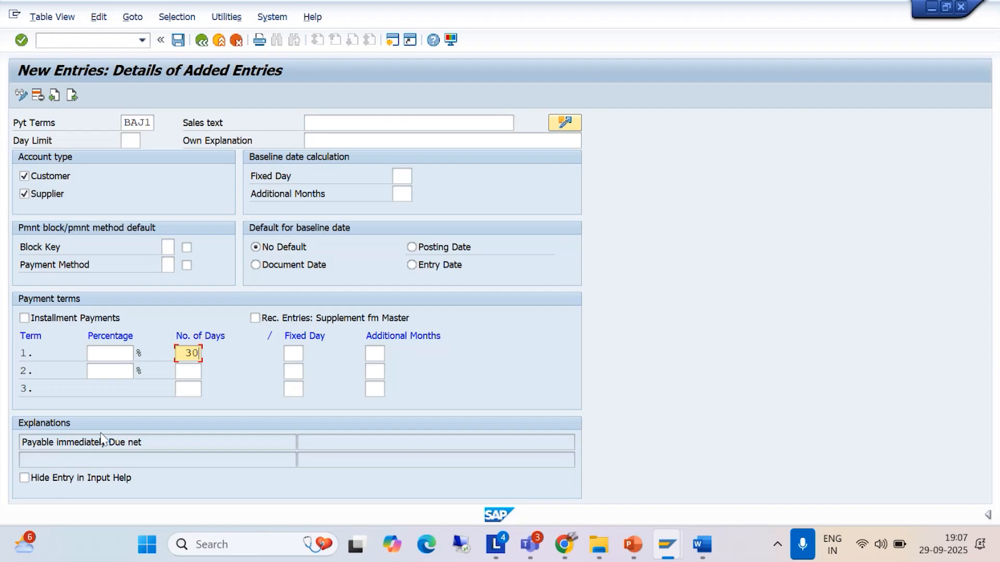
key("Return")
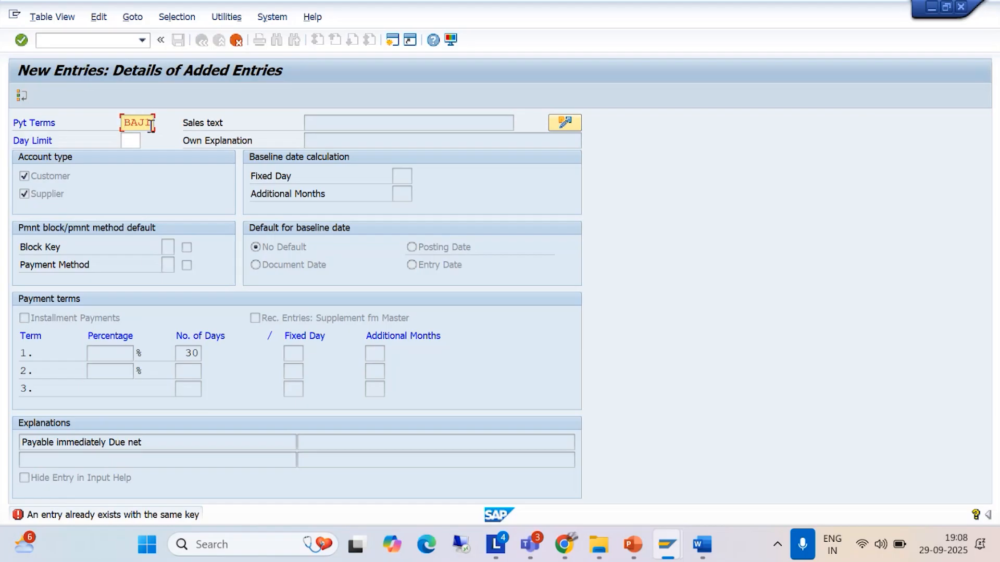
key("BackSpace")
type("2")
key("Return")
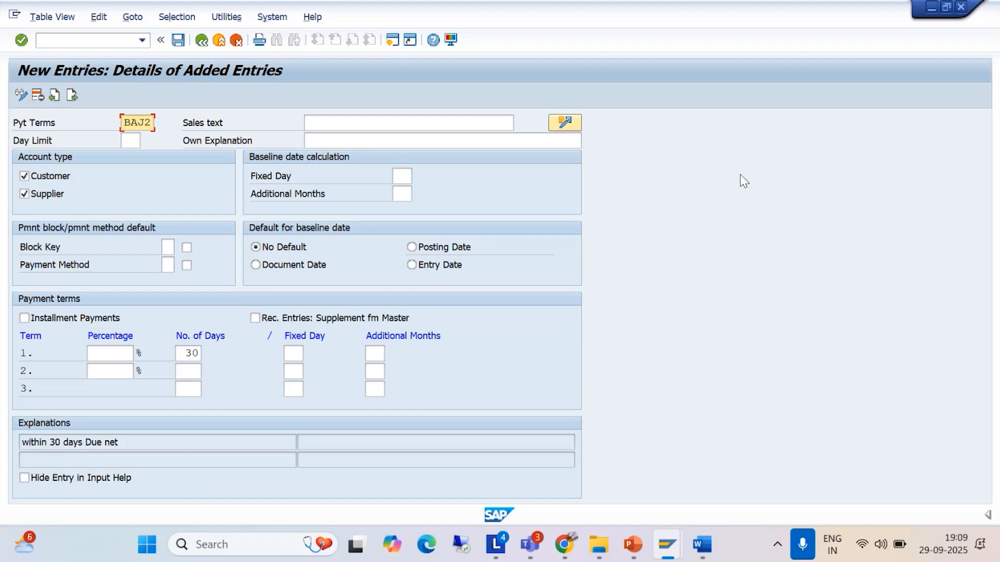
left_click(412, 248)
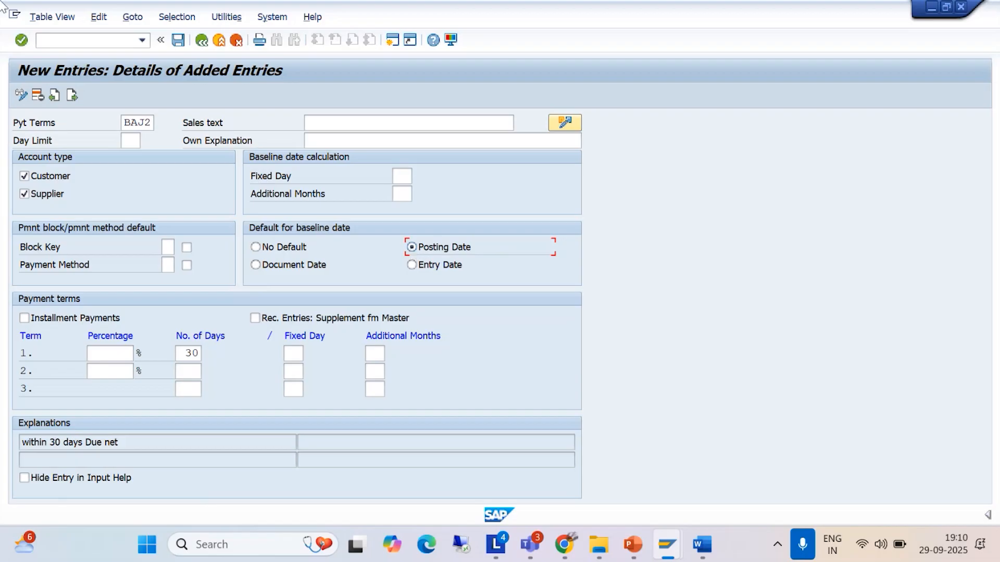
- Save the BAJ2 payment terms under customizing request A4HK900901 (BAJAJ GROUP OF COMPANIES) and return to the overview
left_click(177, 41)
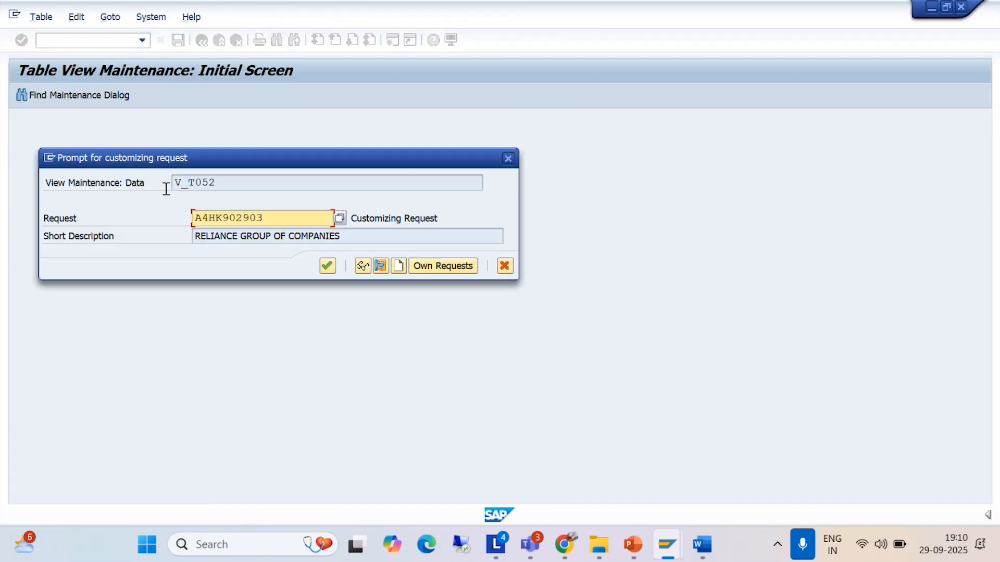
left_click(445, 265)
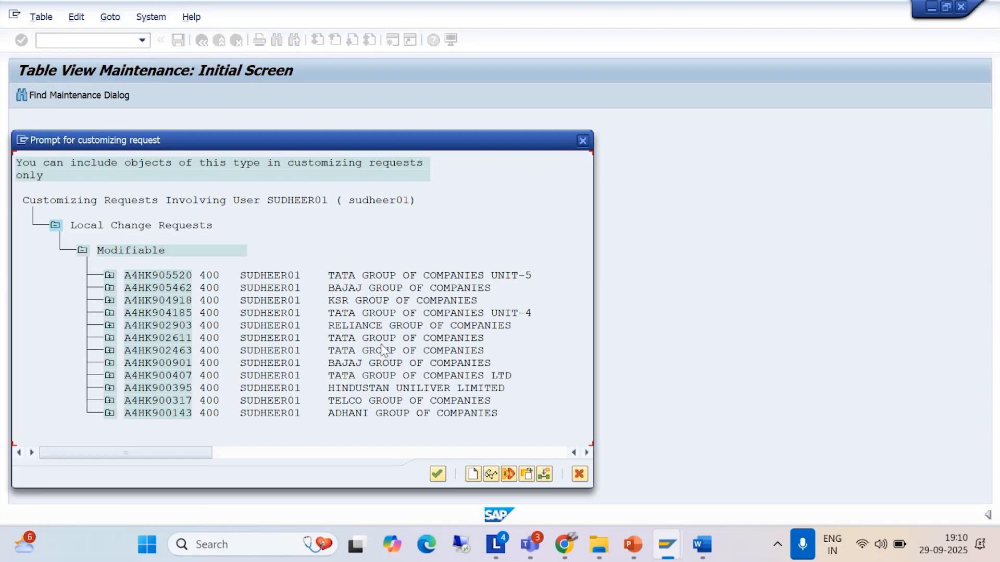
left_click(379, 364)
left_click(438, 474)
left_click(329, 270)
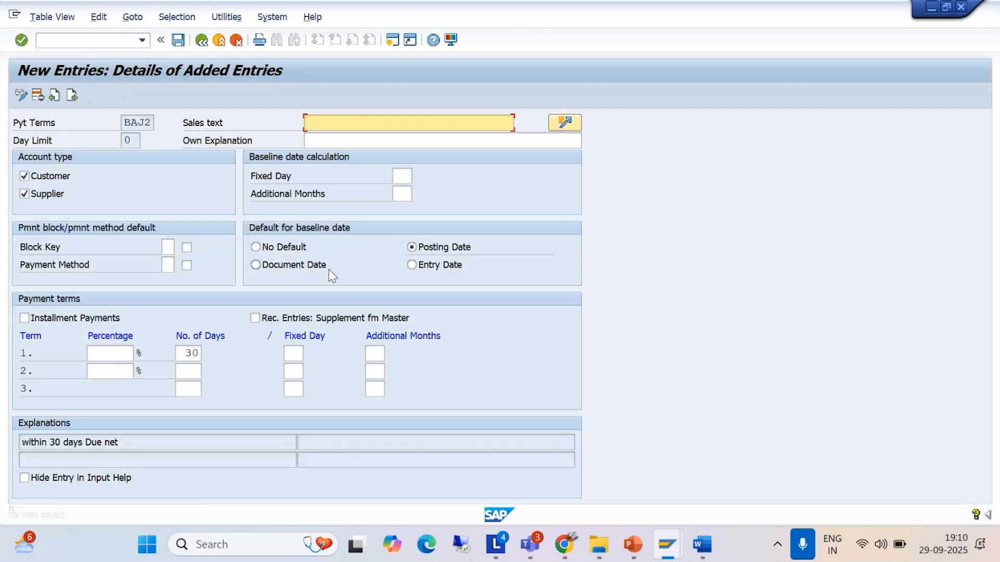
left_click(201, 40)
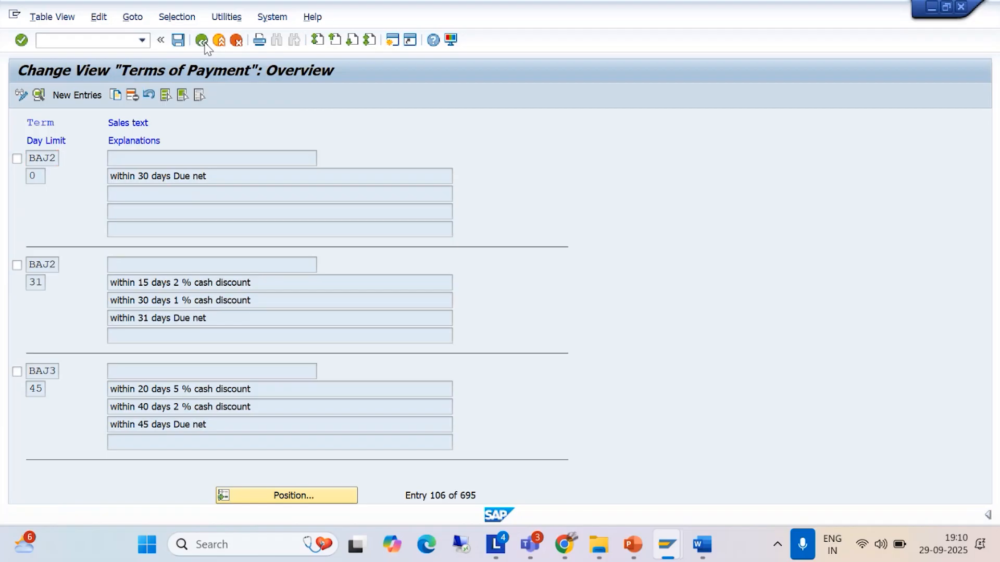
- Leave the Terms of Payment overview and look up the business partner and supplier numbers in the Teams meeting chat
left_click(201, 40)
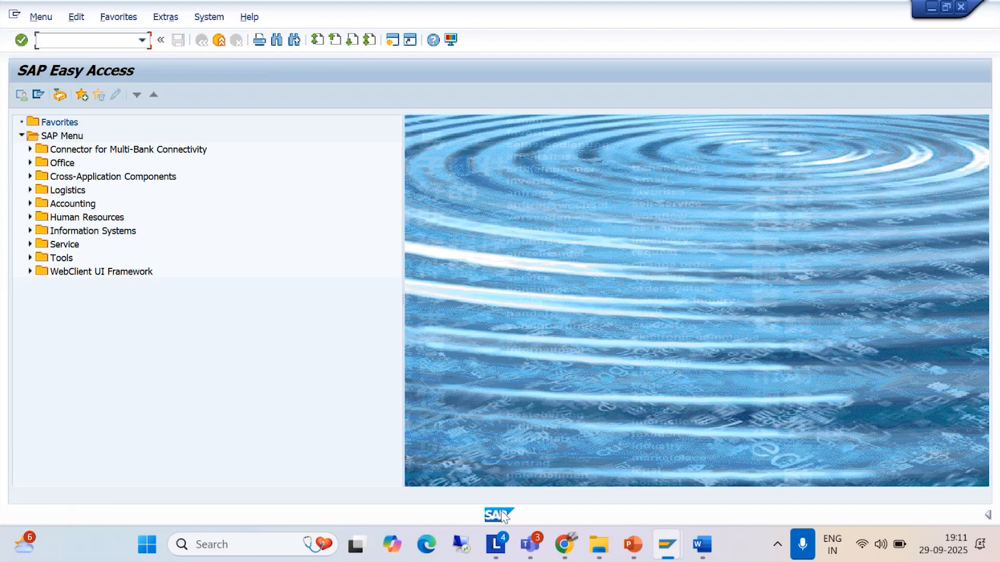
mouse_move(533, 547)
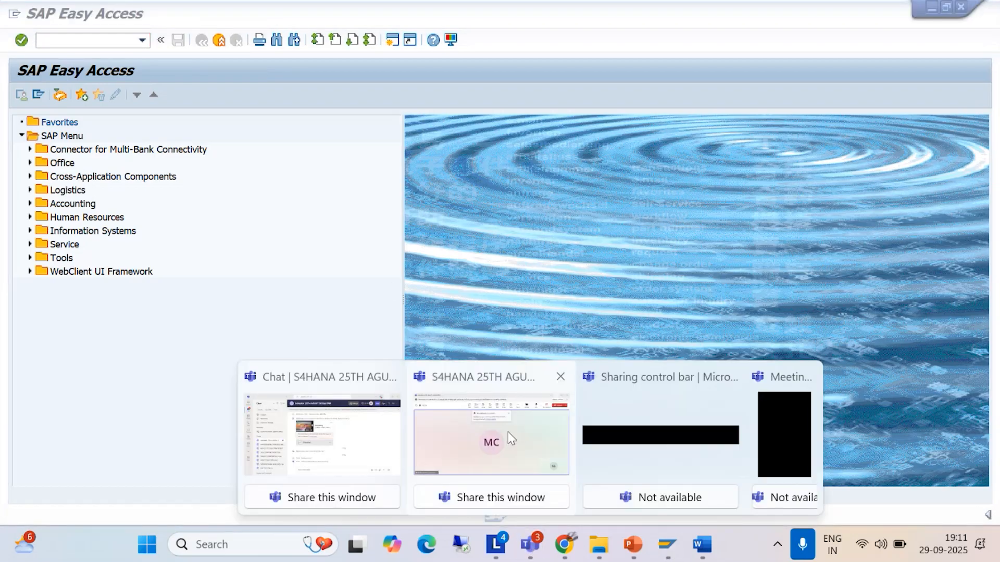
left_click(508, 432)
left_click(360, 78)
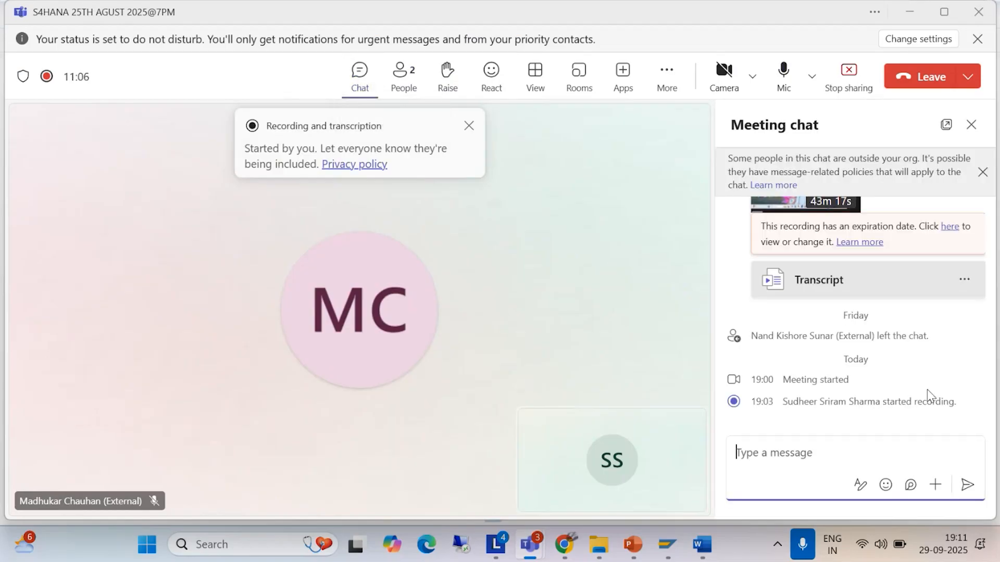
scroll(905, 388, "up", 3)
scroll(904, 379, "up", 15)
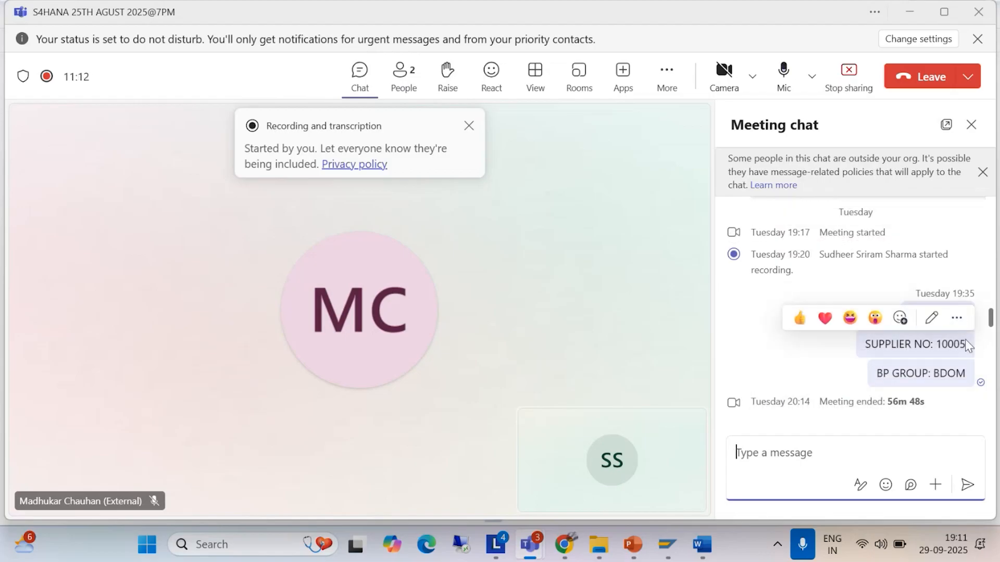
mouse_move(965, 328)
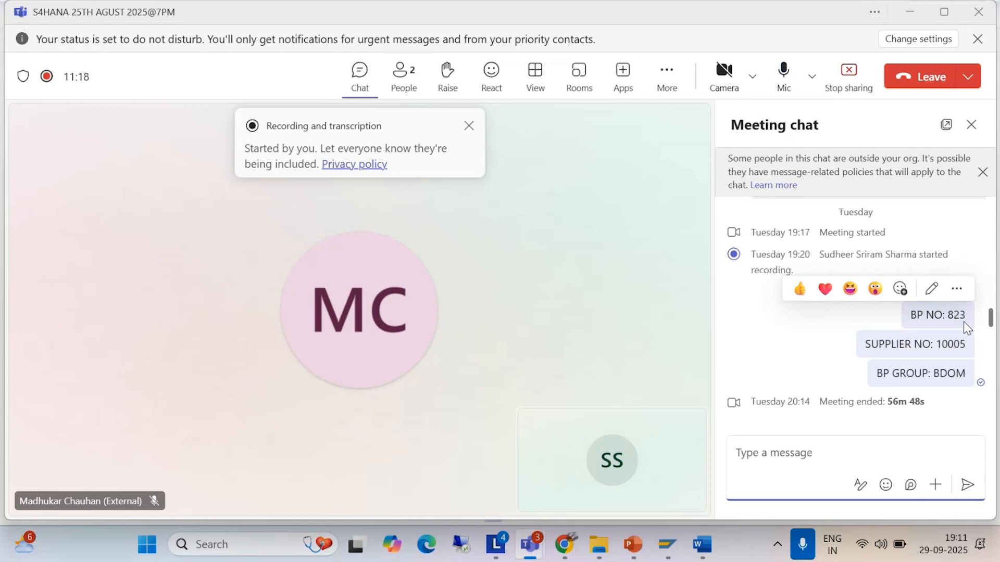
scroll(911, 361, "up", 10)
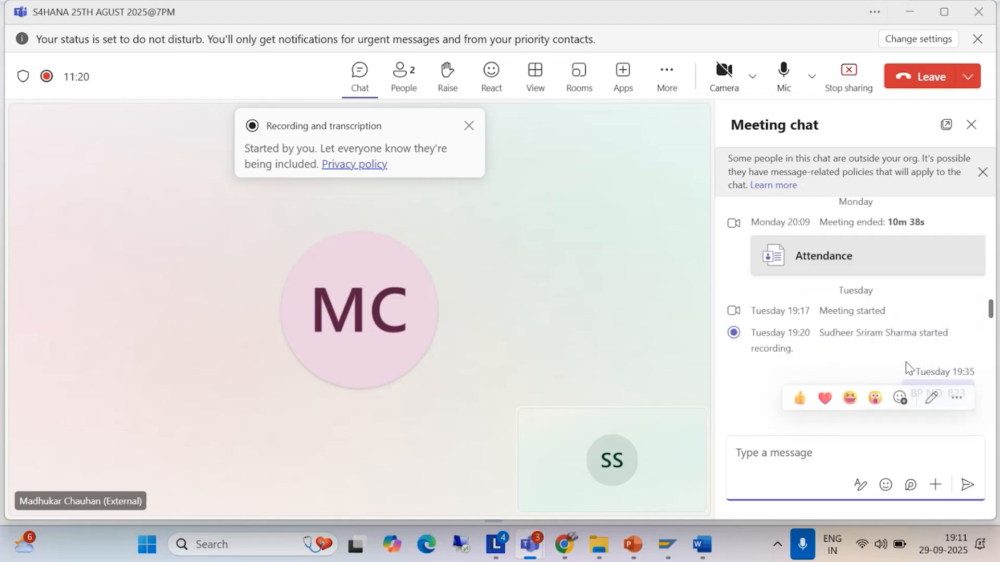
scroll(904, 367, "down", 10)
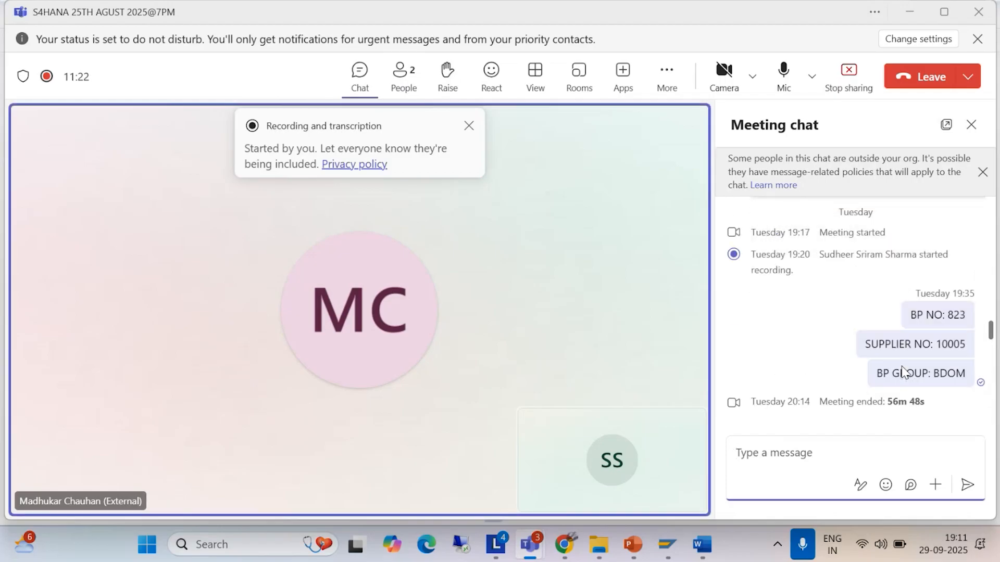
- Switch back to SAP and open vendor invoice entry with transaction FB60
left_click(667, 544)
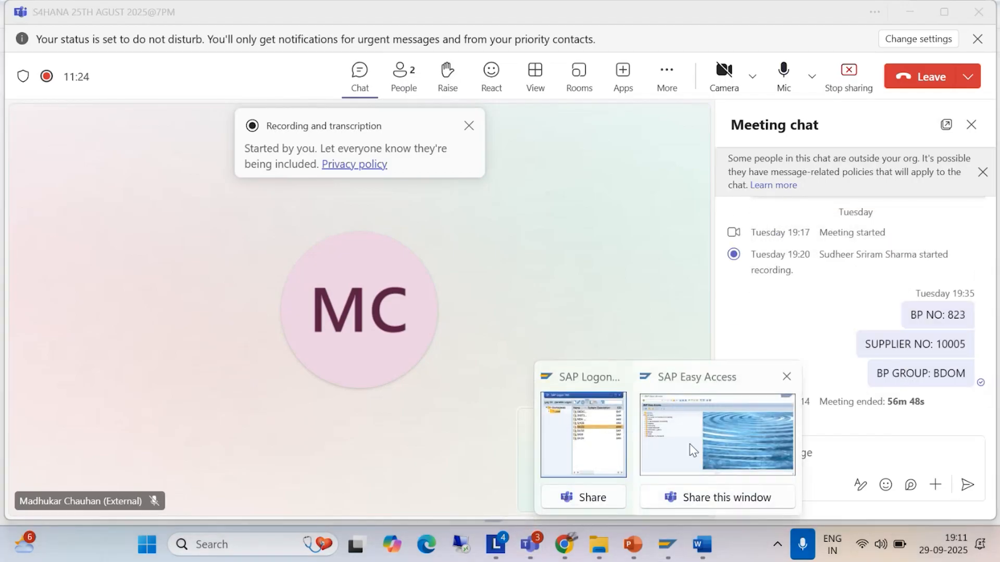
left_click(692, 449)
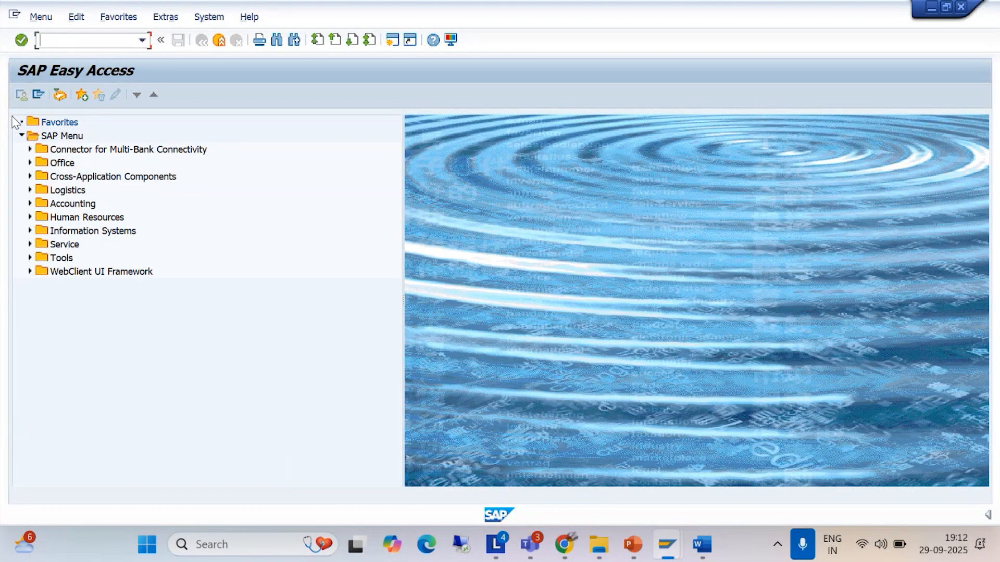
type("/NFB60")
key("Return")
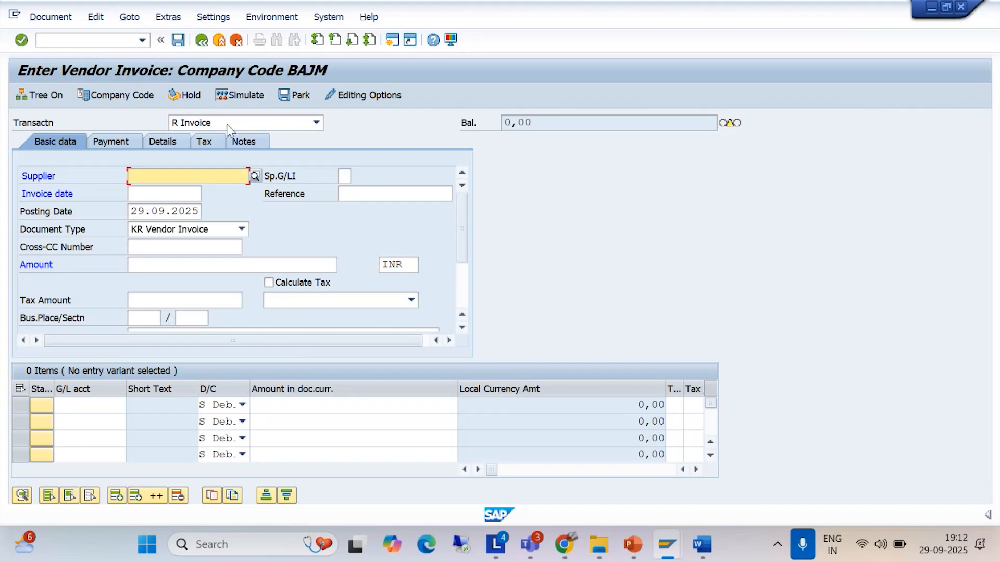
- List the suppliers of company code BAJM, then recheck the supplier number in the Teams meeting chat and return to the vendor invoice
left_click(255, 175)
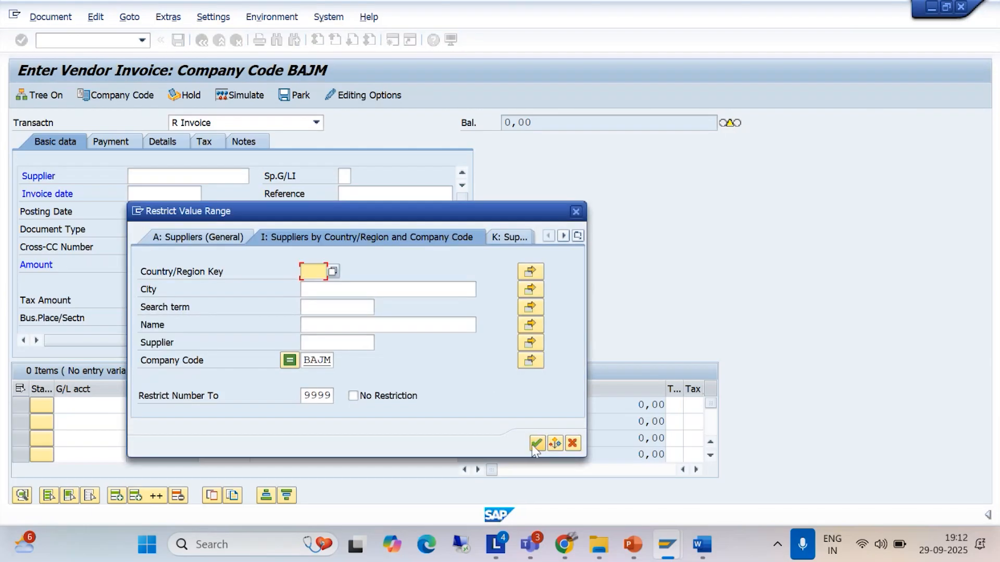
left_click(535, 443)
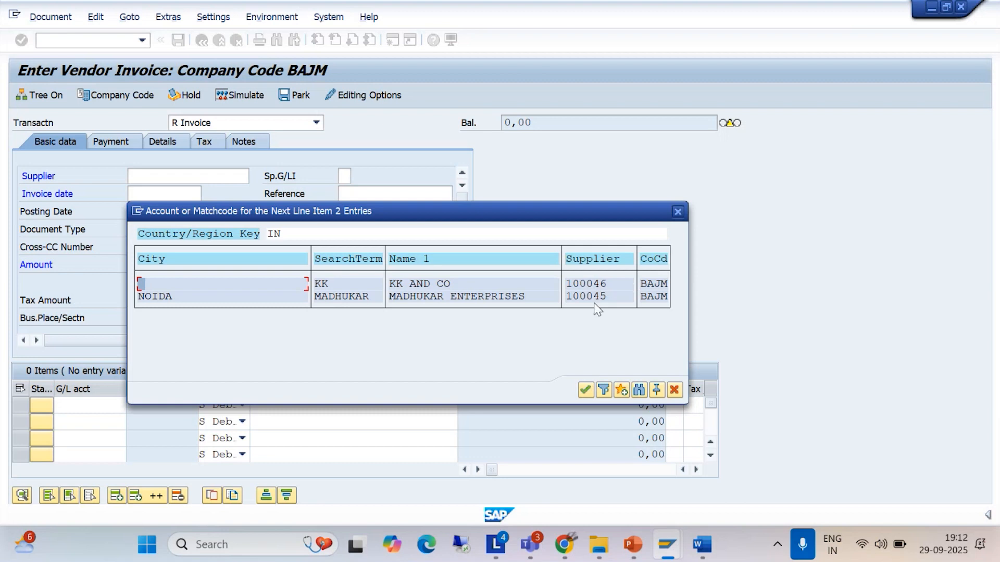
left_click(678, 211)
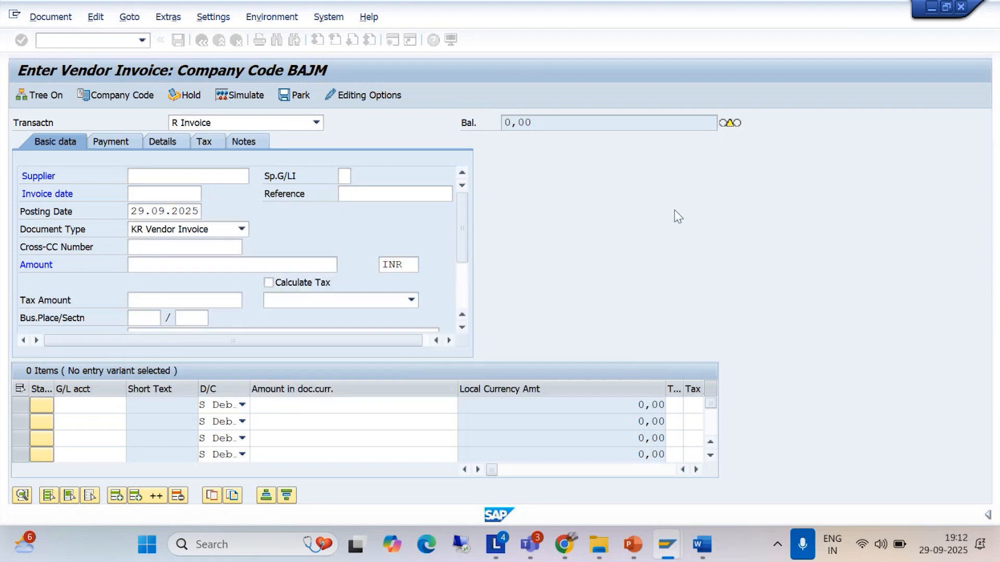
left_click(668, 547)
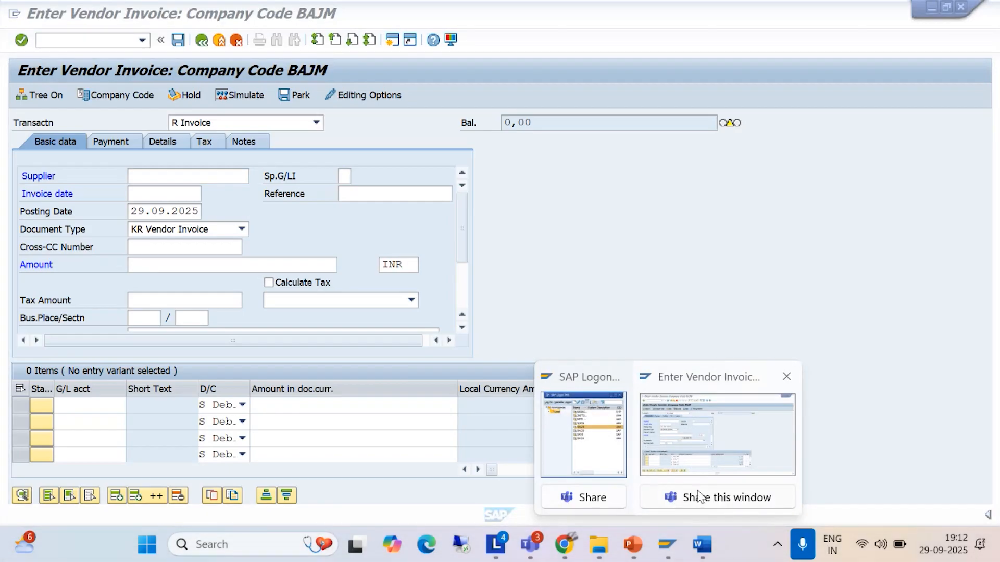
mouse_move(532, 553)
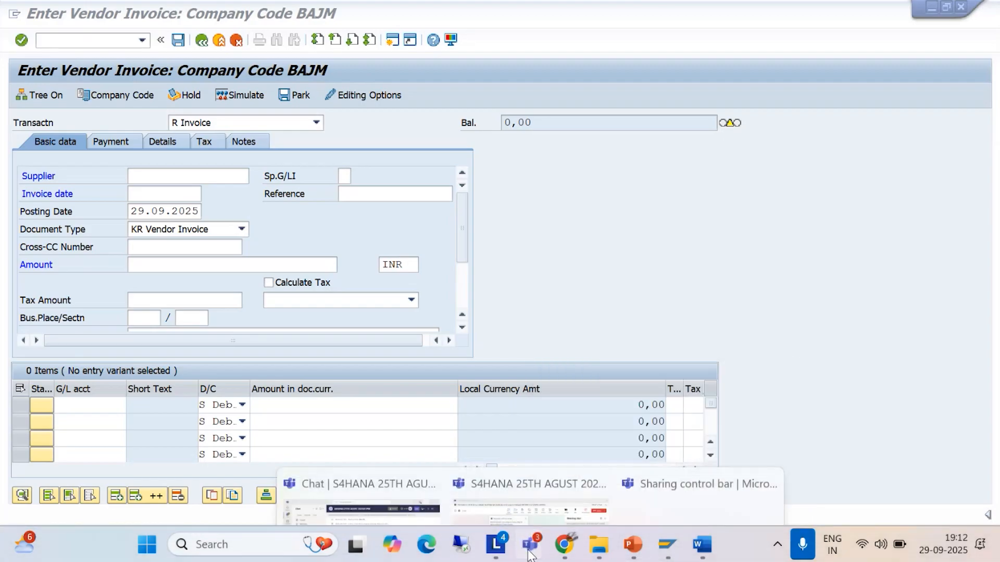
left_click(516, 453)
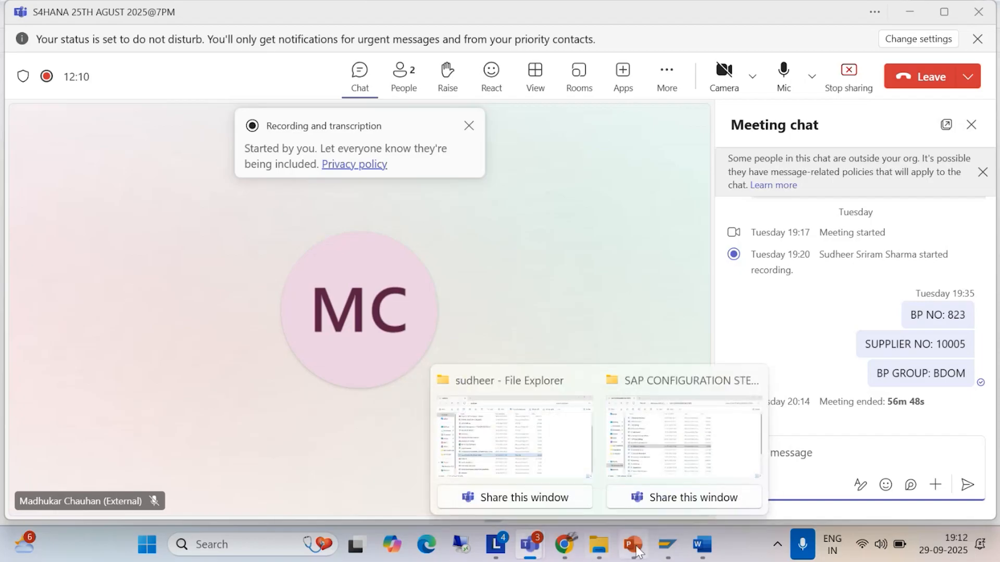
mouse_move(667, 544)
left_click(714, 448)
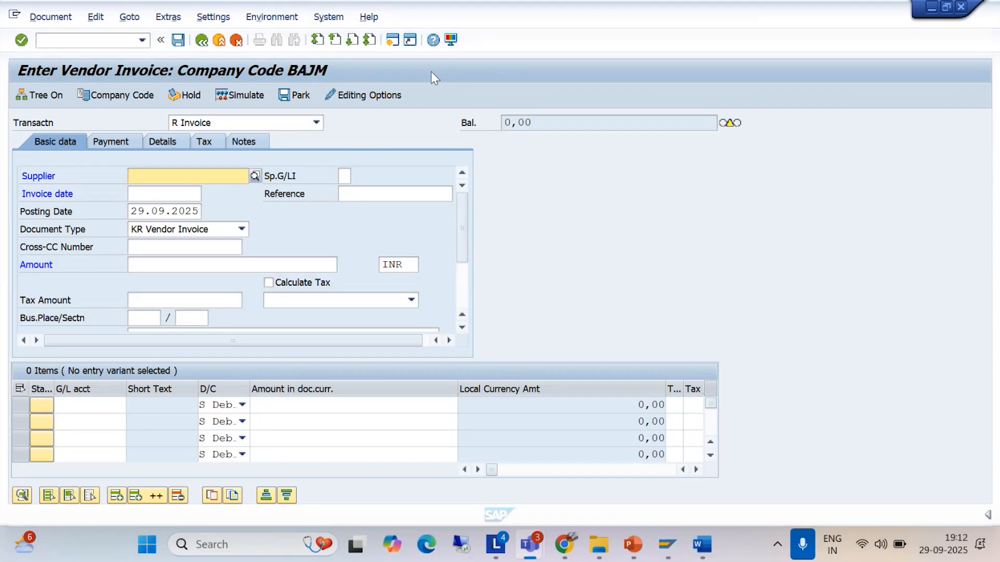
- Open transaction SE16N in a new session and display the entries of table IBPSUPPLIER, then return to its selection criteria
left_click(393, 40)
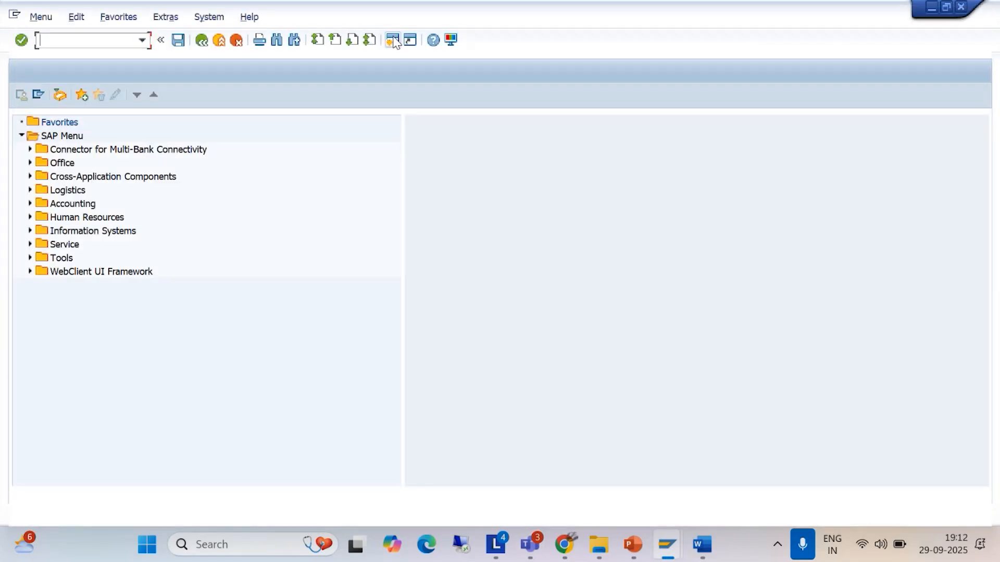
type("/NSE16N")
key("Return")
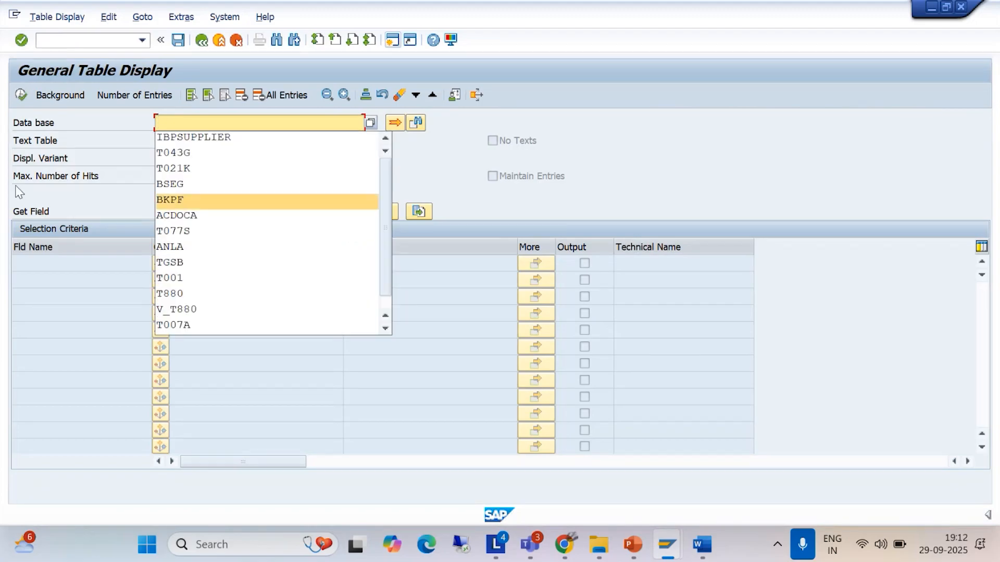
left_click(197, 138)
left_click(20, 95)
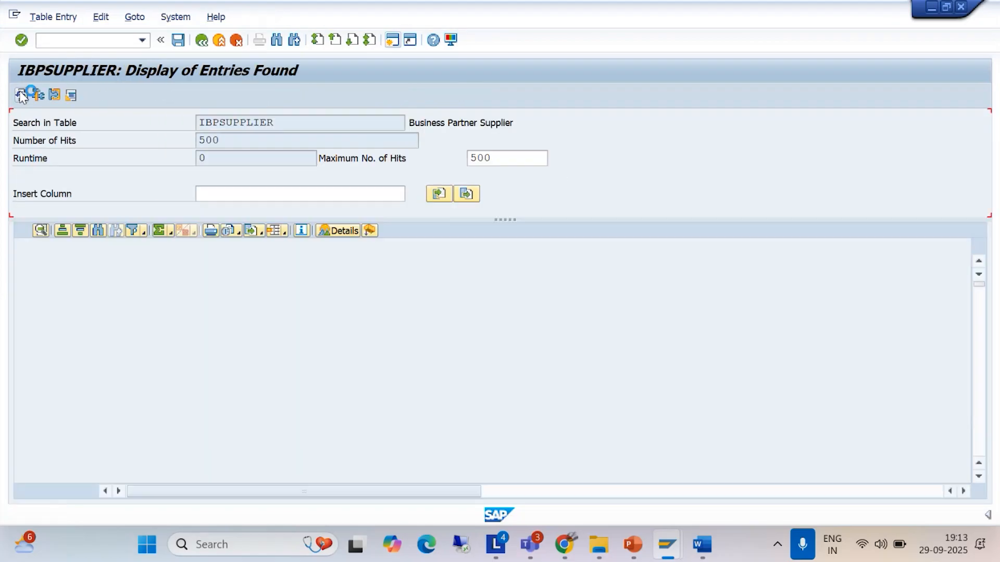
left_click(201, 40)
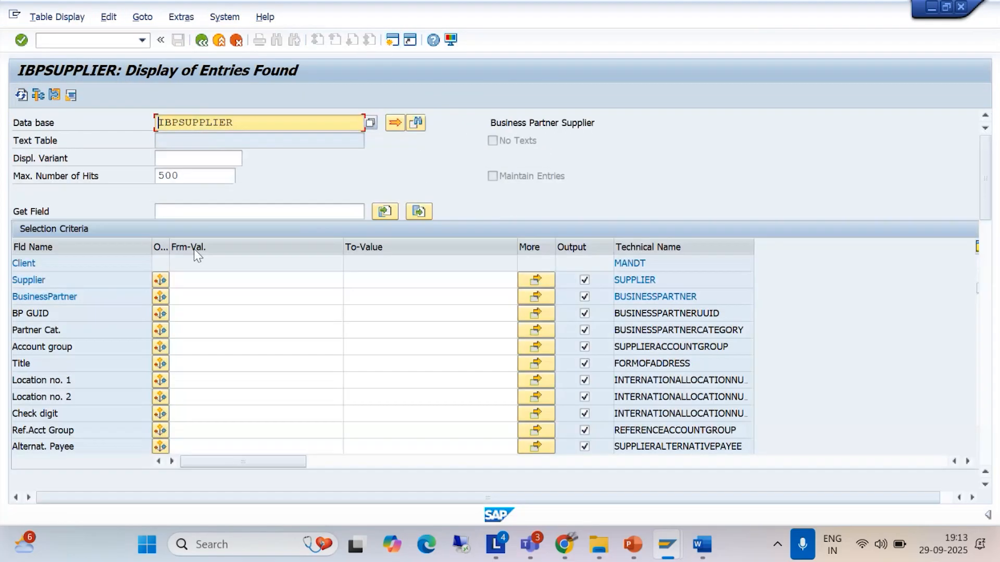
- Search table IBPSUPPLIER by the supplier number of the vendor in NOIDA
left_click(187, 280)
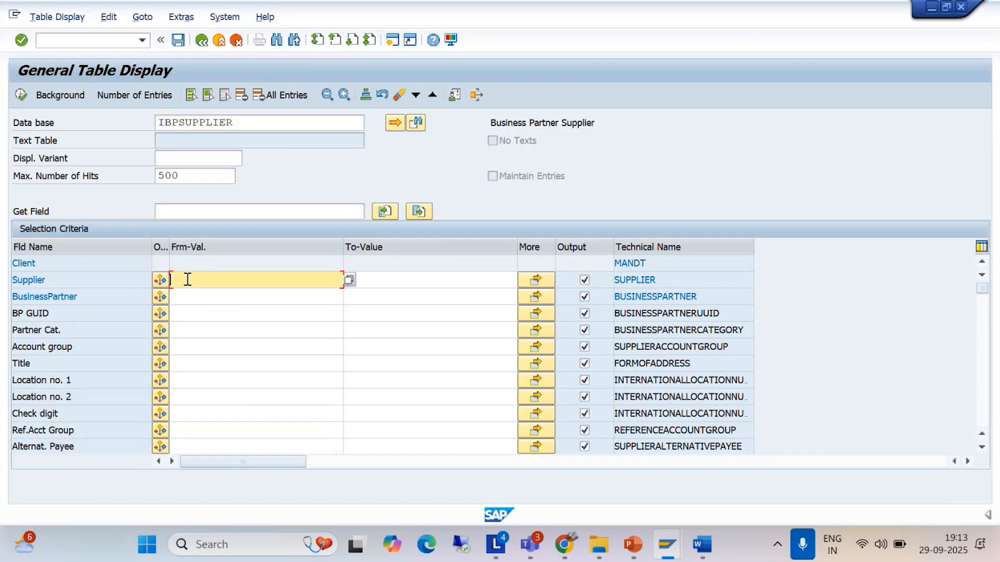
type("100")
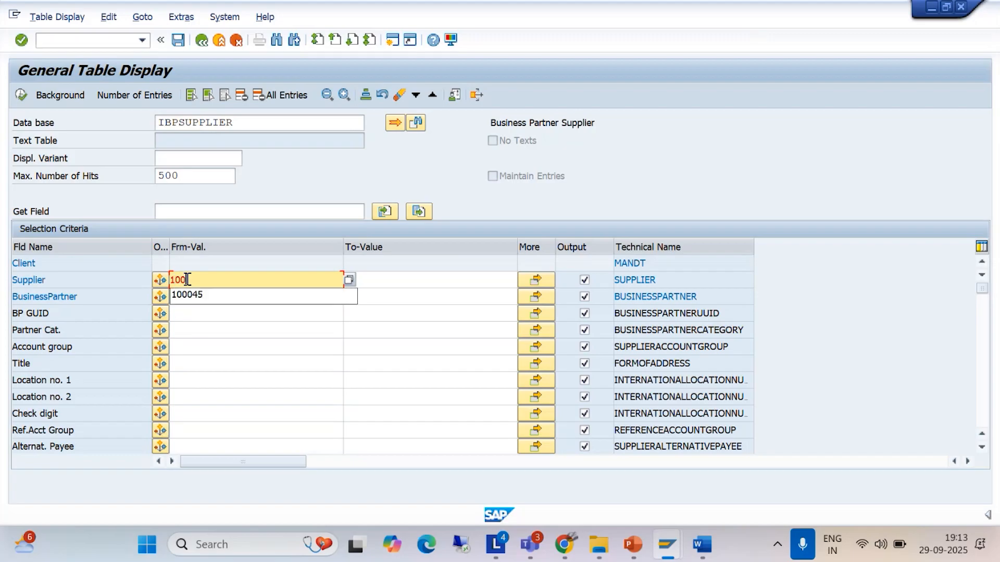
type("45")
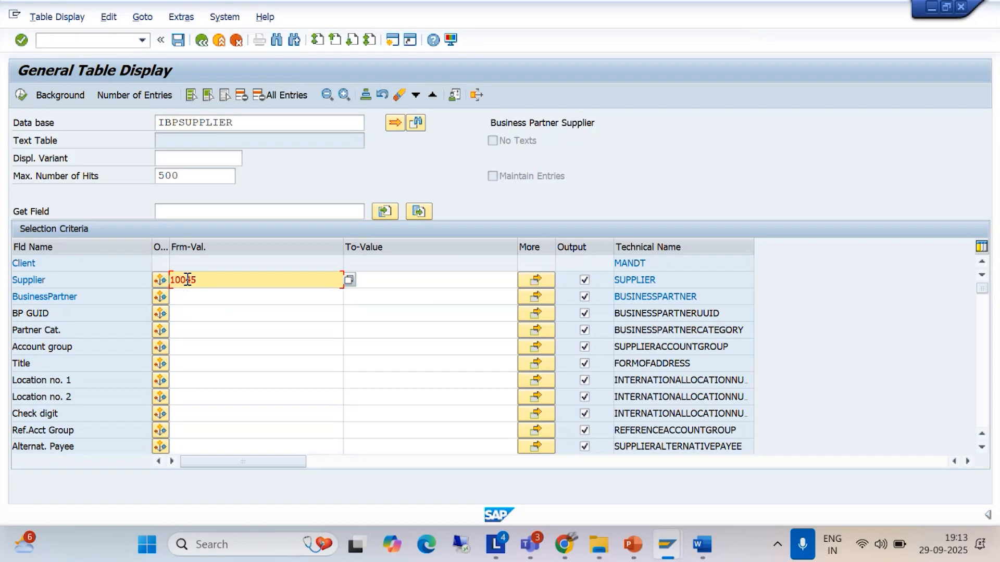
left_click(22, 96)
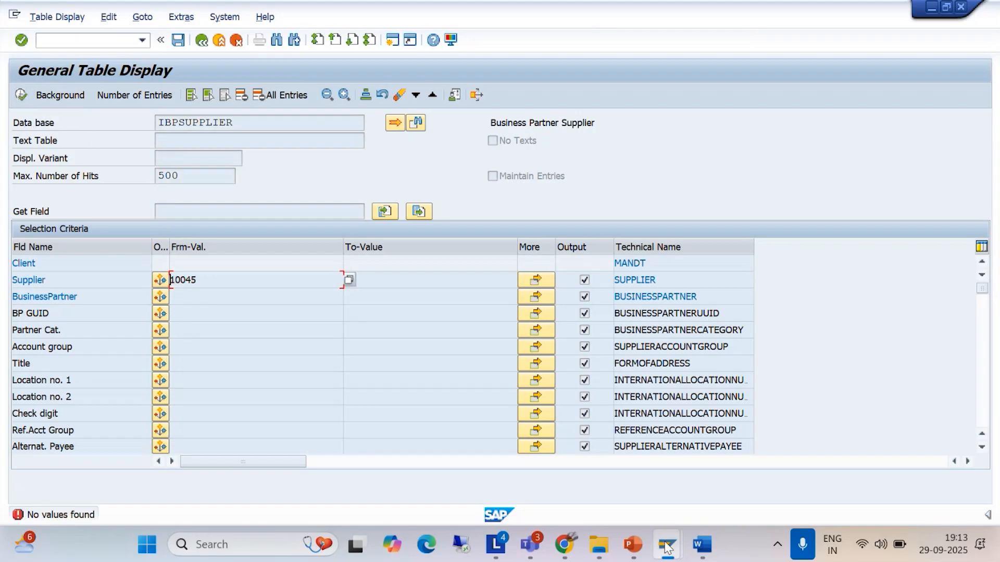
mouse_move(665, 547)
left_click(664, 484)
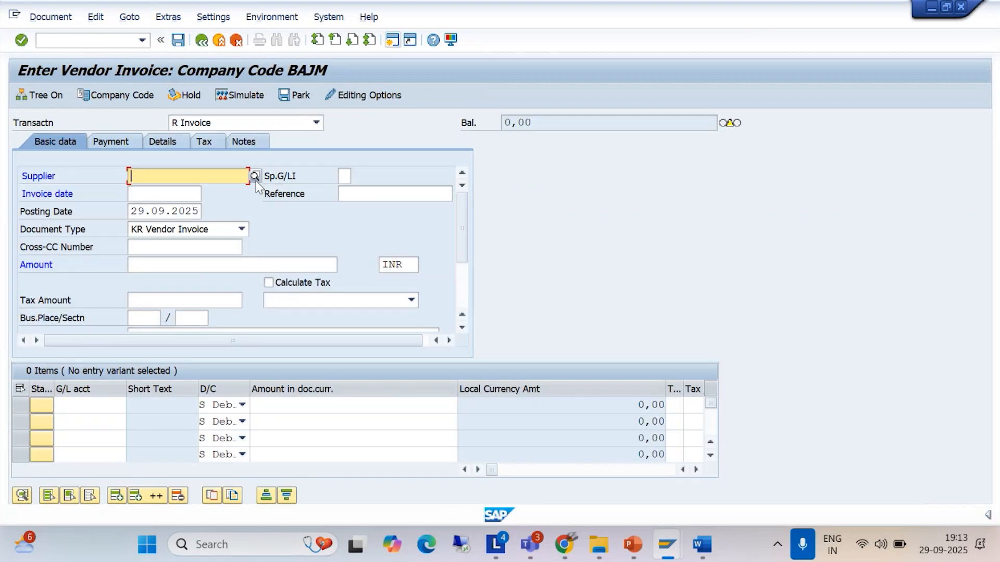
left_click(255, 177)
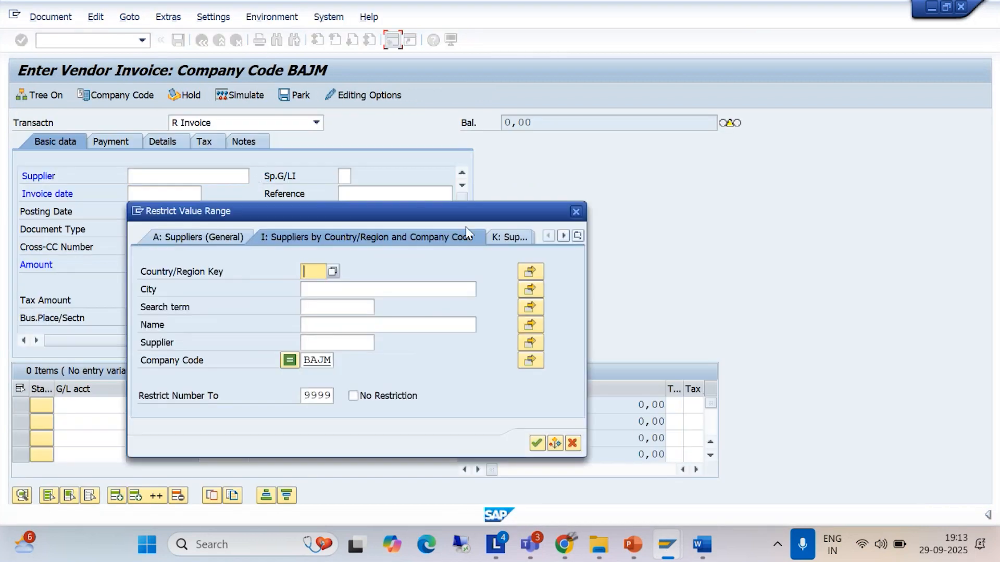
left_click(575, 212)
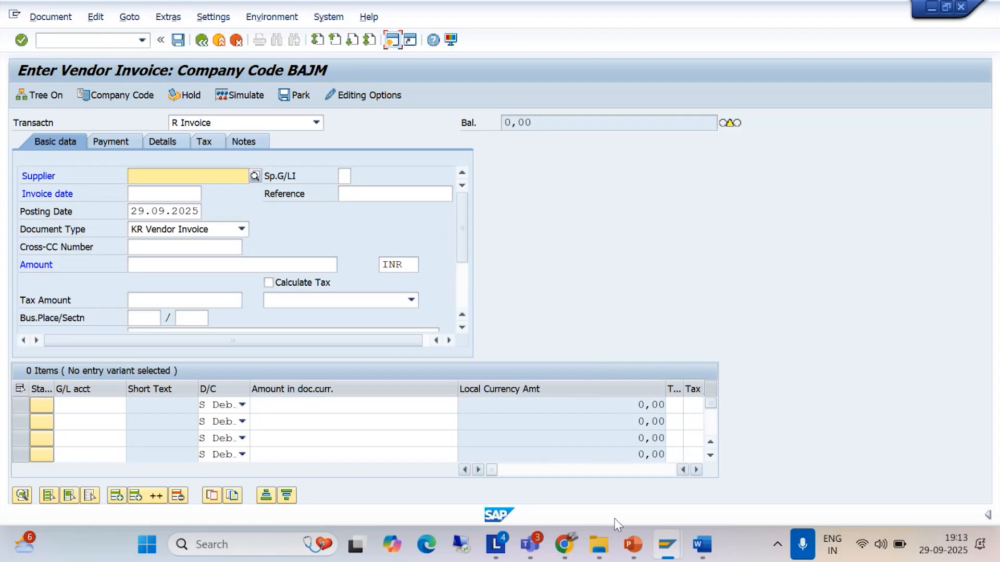
mouse_move(666, 550)
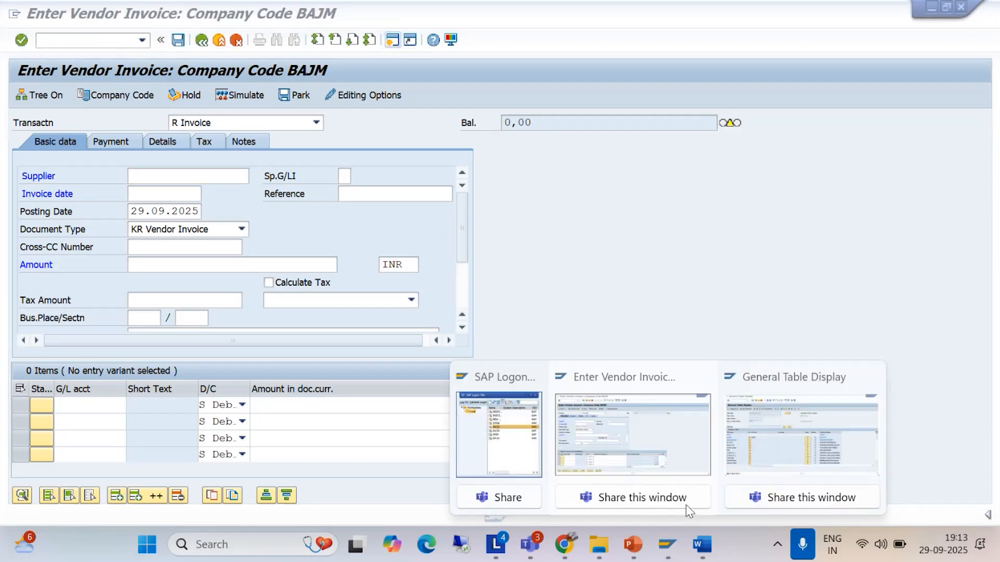
left_click(789, 475)
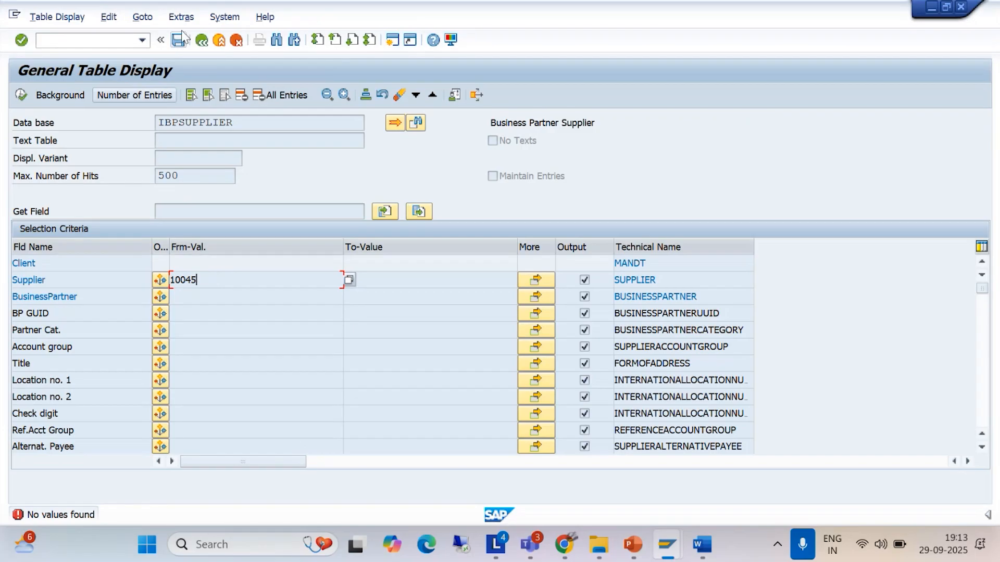
- Restart transaction SE16N to search table IBPSUPPLIER by the supplier number of KK AND CO, and return to the vendor invoice
left_click(202, 41)
left_click(142, 41)
left_click(113, 56)
key("Return")
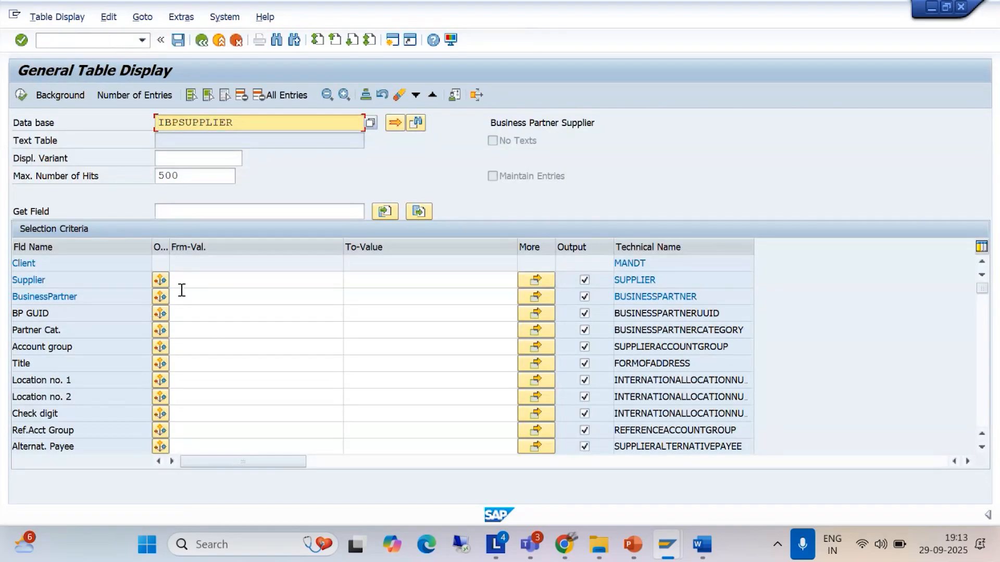
left_click(184, 282)
type("1")
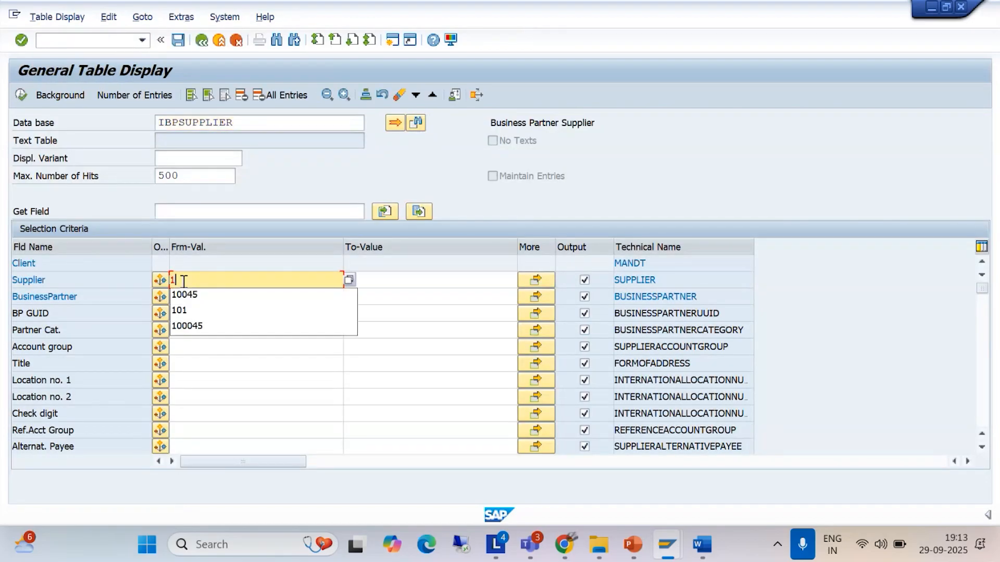
type("0046")
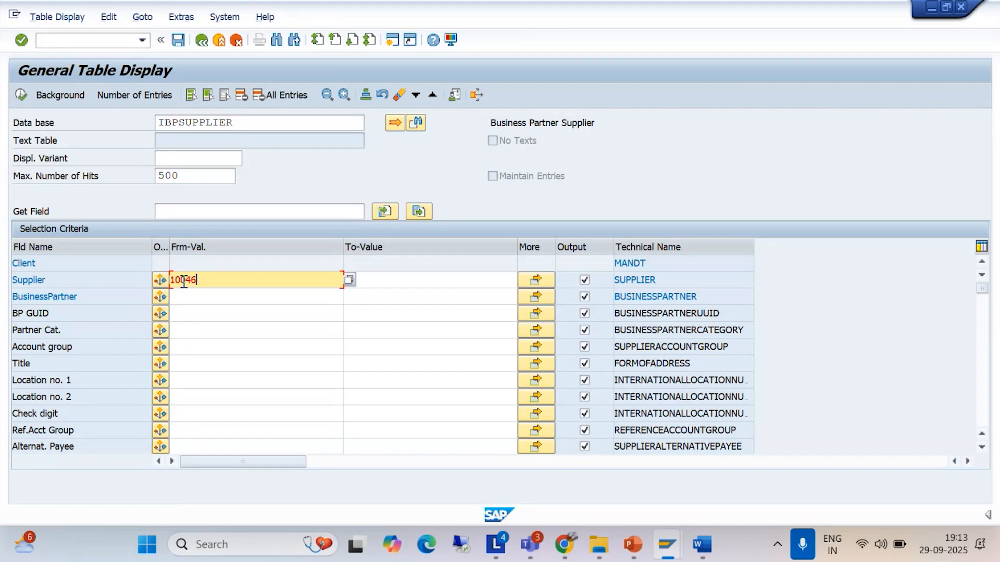
left_click(21, 94)
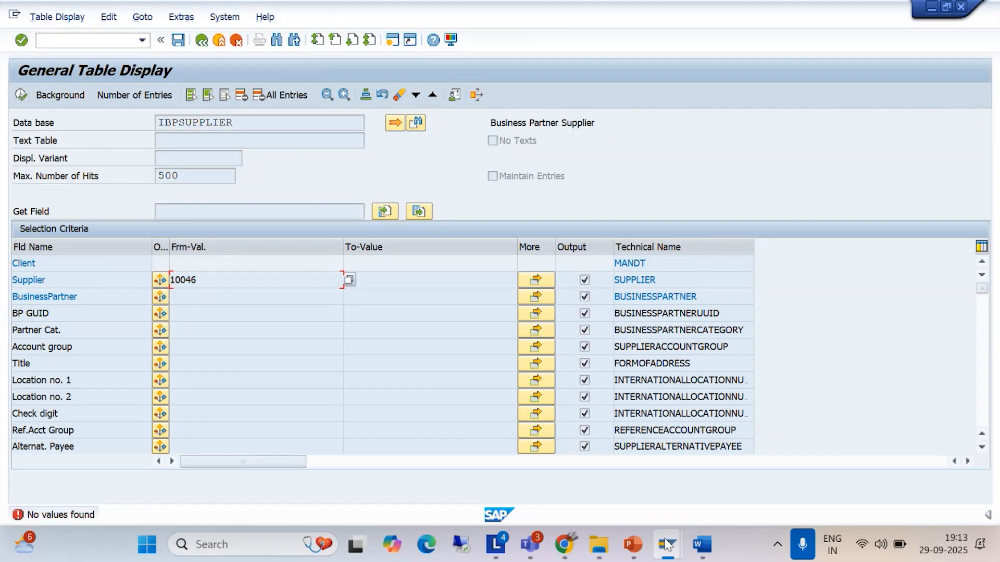
mouse_move(667, 527)
left_click(632, 432)
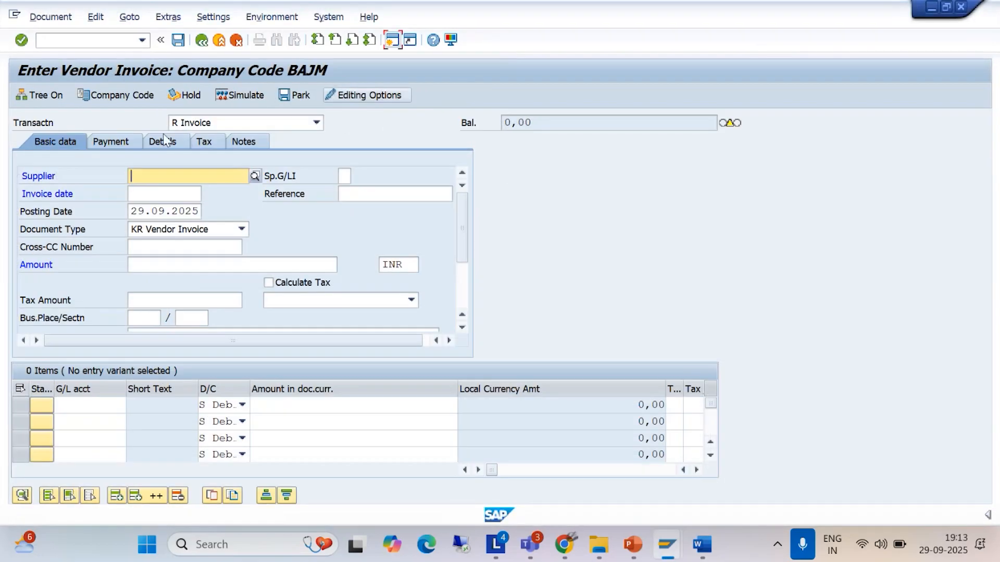
- List the suppliers of company code BAJM to check the supplier number of KK AND CO, then return to the table display
left_click(255, 176)
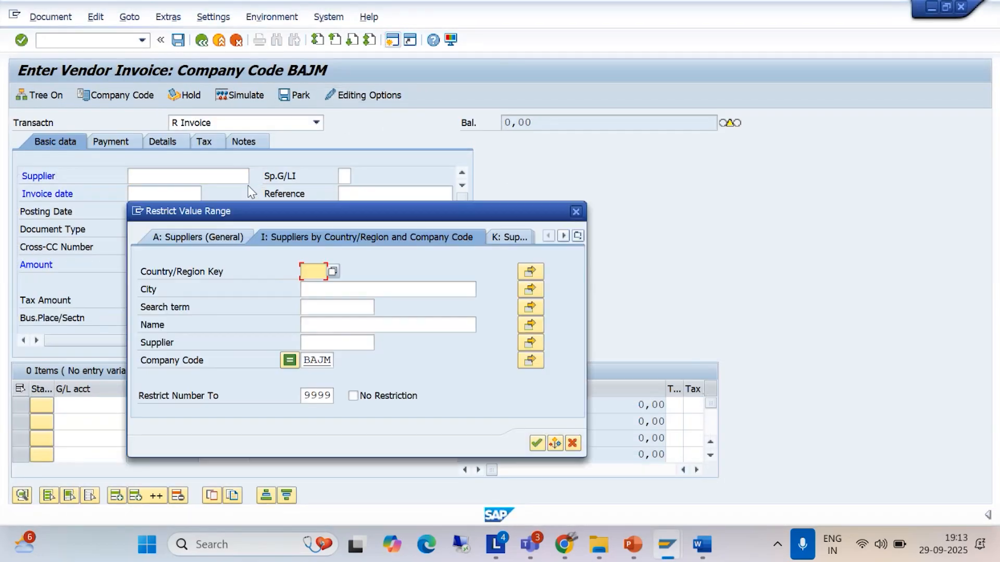
left_click(536, 444)
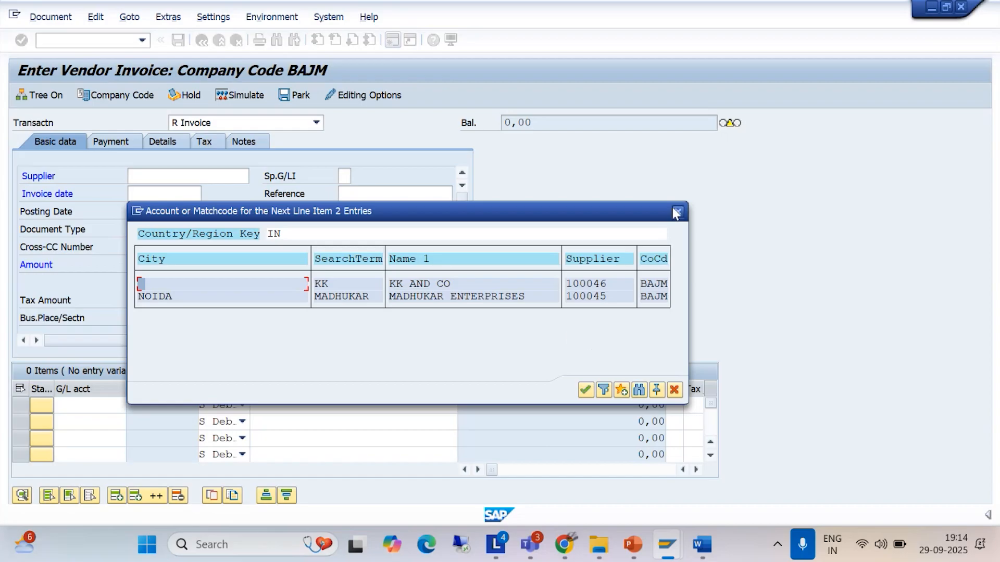
key("Escape")
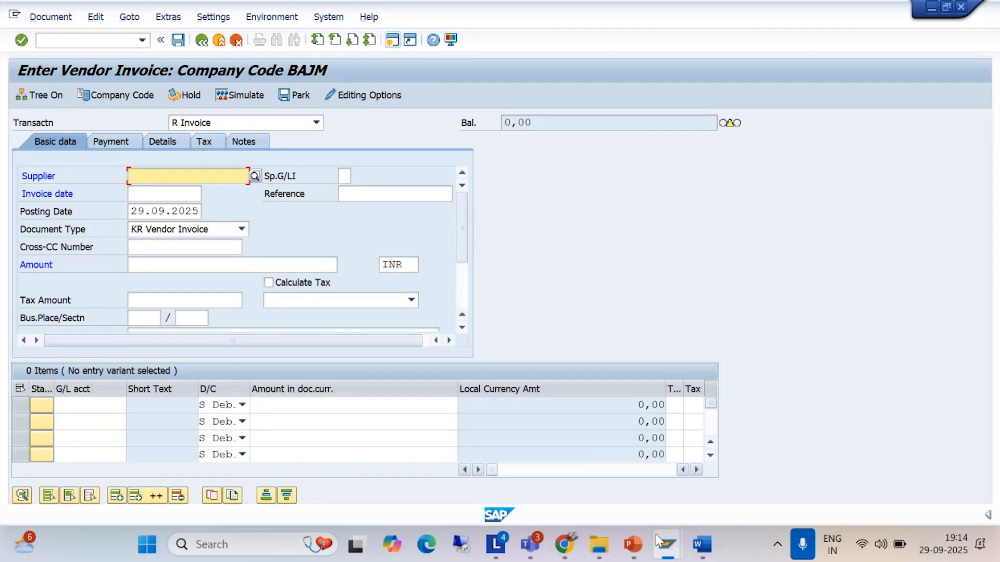
mouse_move(666, 544)
left_click(767, 451)
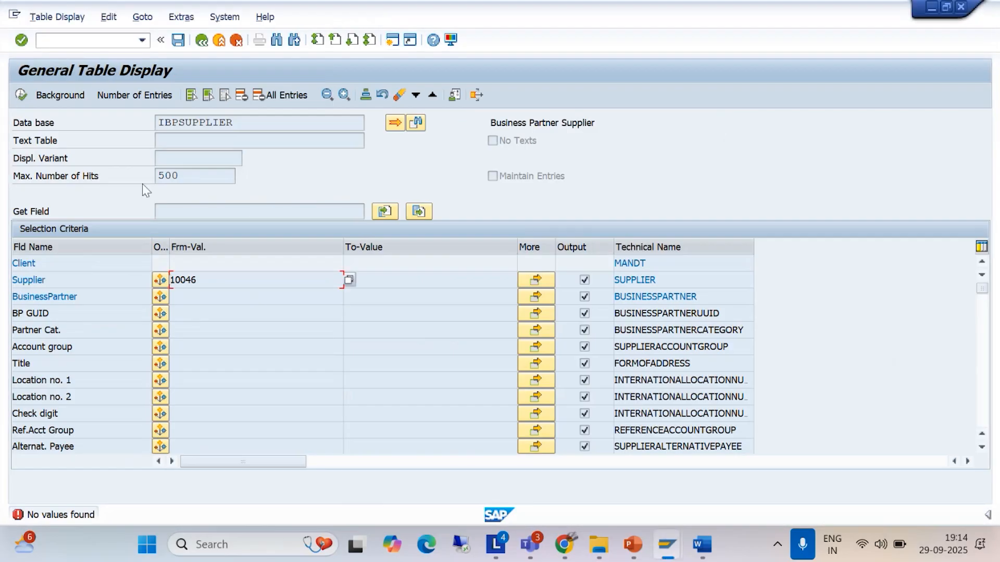
- Restart transaction SE16N and search table IBPSUPPLIER by the full supplier number of KK AND CO
left_click(201, 41)
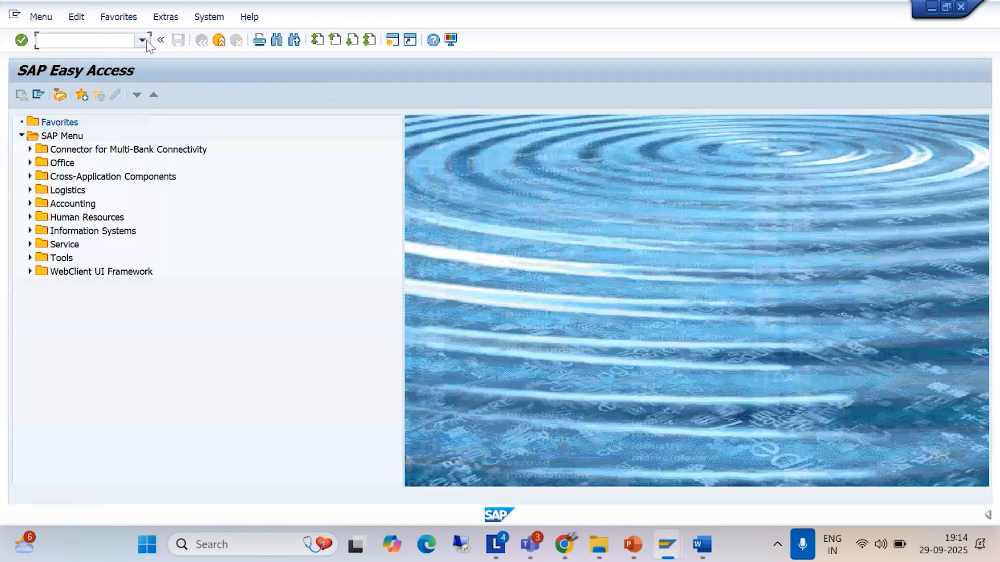
left_click(141, 40)
left_click(120, 52)
key("Return")
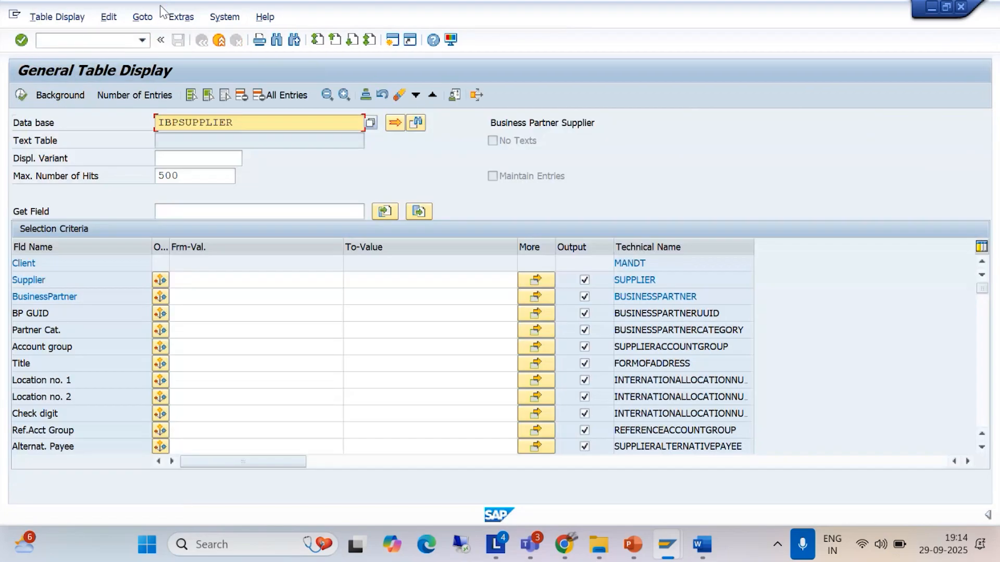
left_click(186, 281)
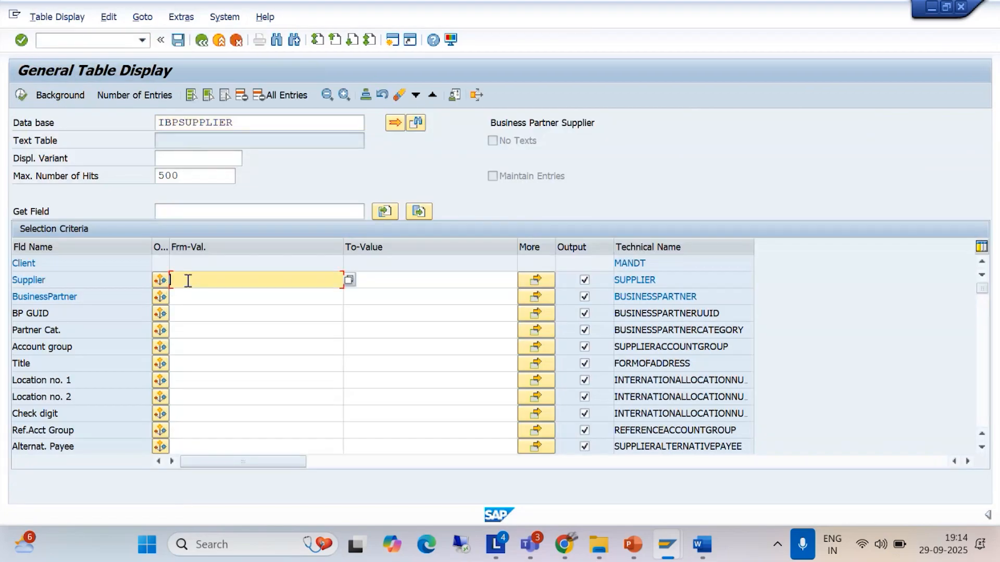
type("1000")
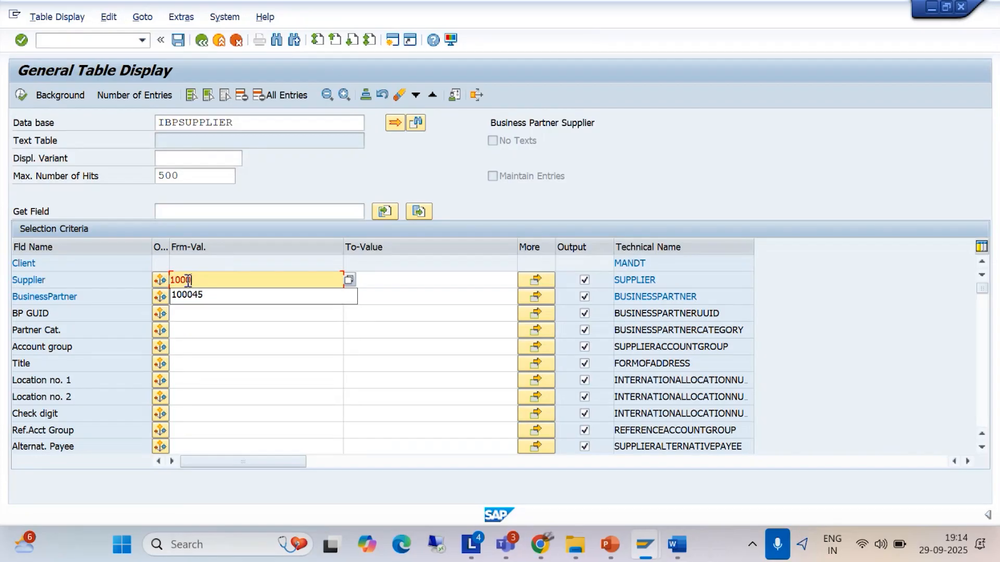
type("46")
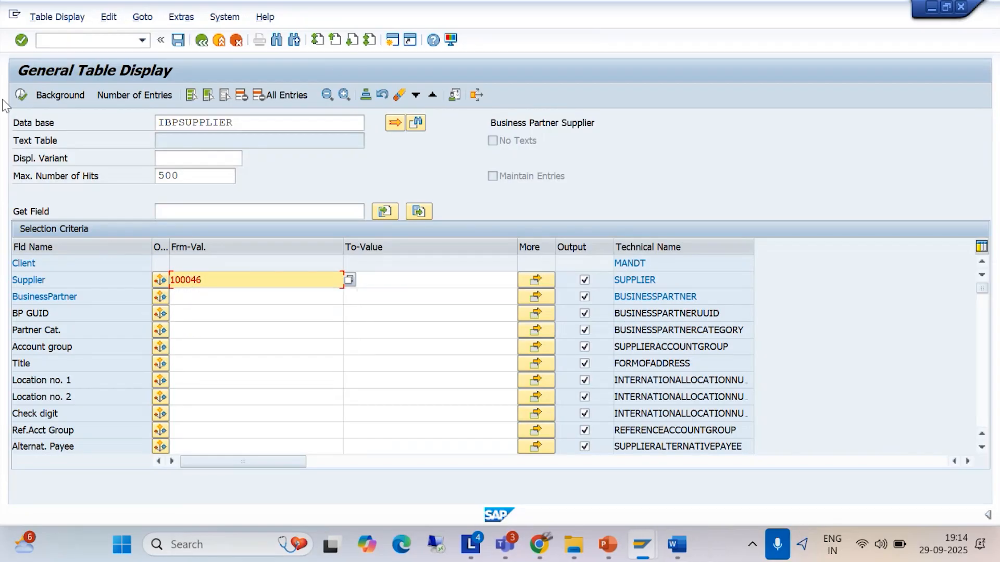
left_click(20, 95)
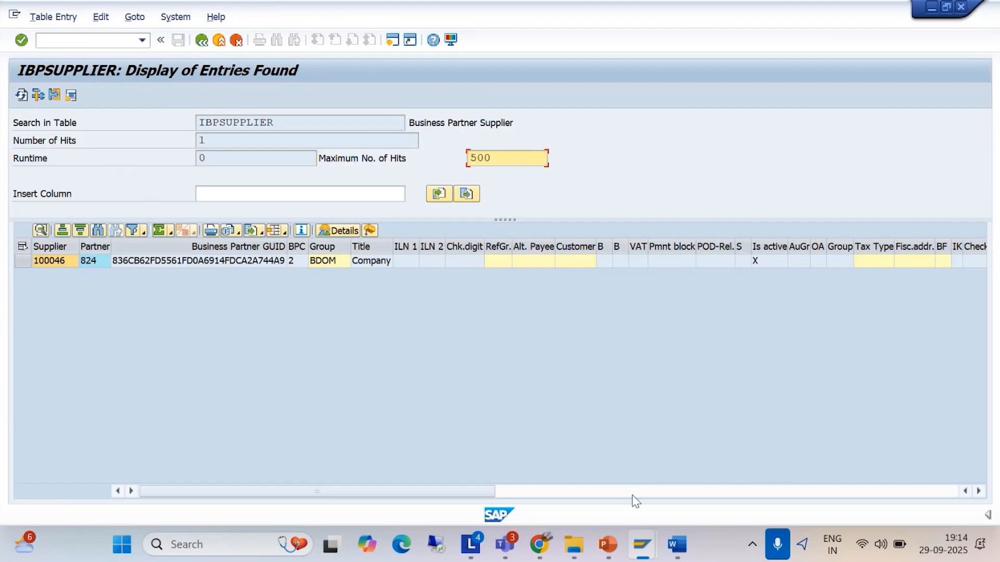
- Open transaction BP in the table display session and display the business partner linked to supplier KK AND CO
mouse_move(644, 541)
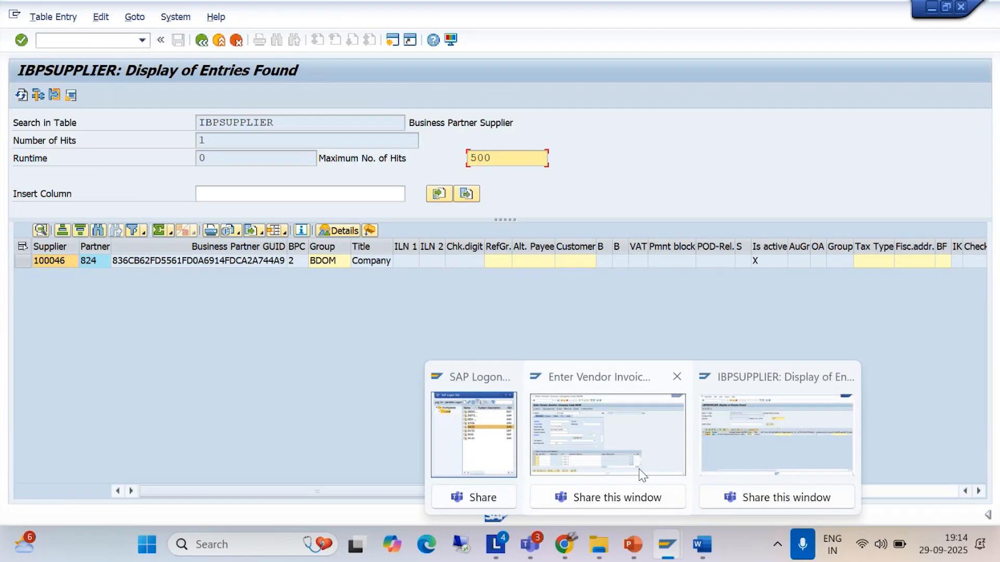
left_click(661, 473)
mouse_move(672, 547)
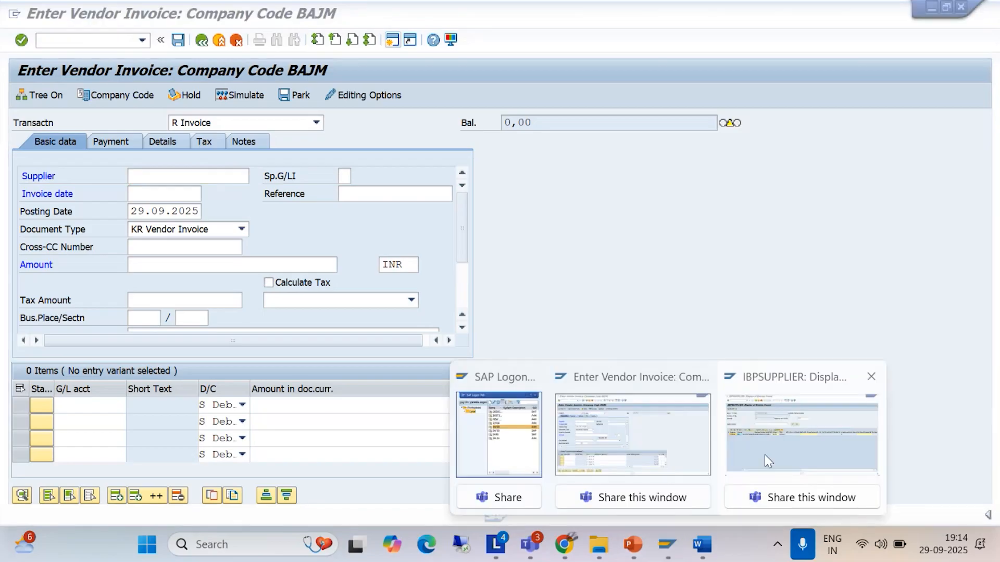
left_click(764, 454)
left_click(91, 41)
type("/")
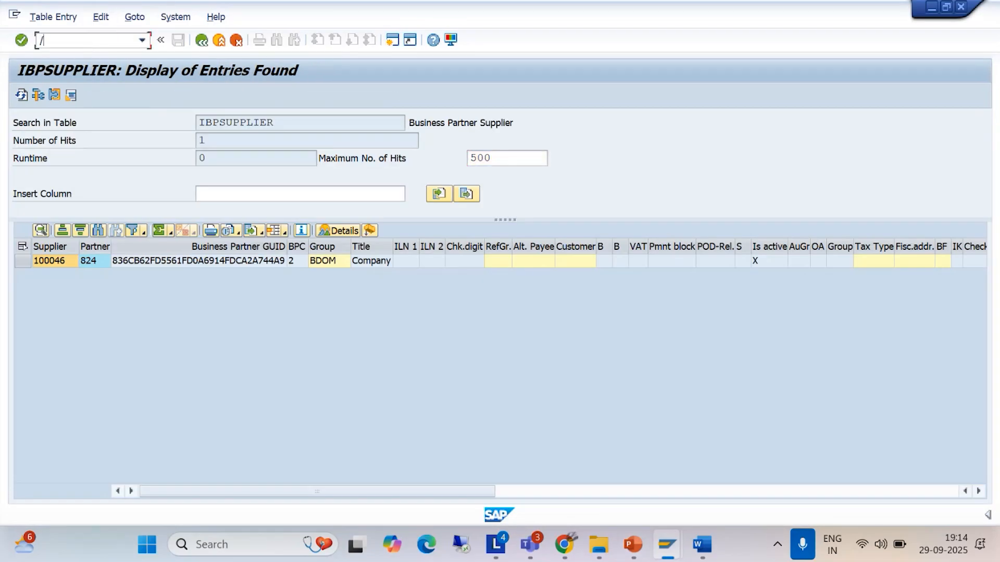
type("nbp")
key("Return")
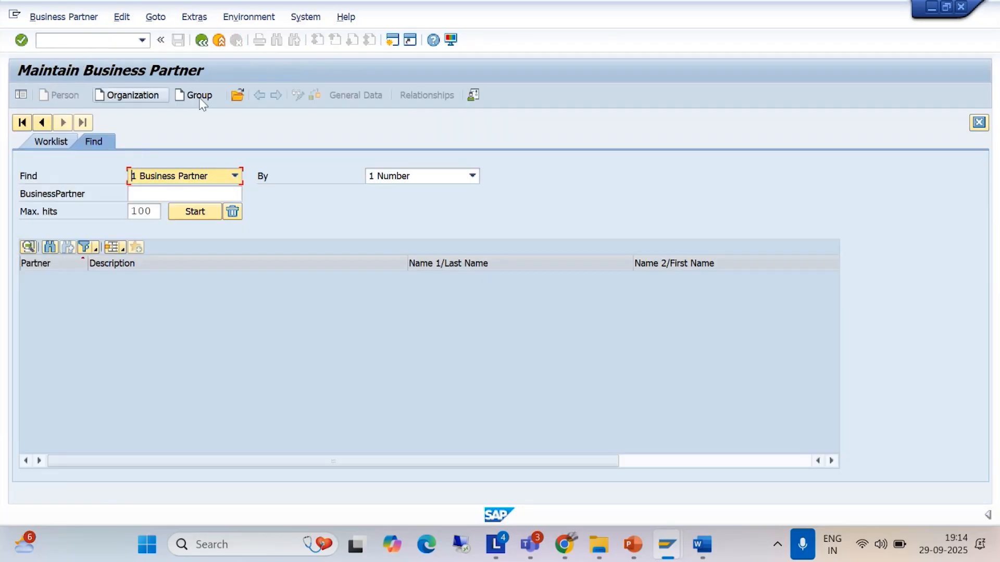
left_click(238, 95)
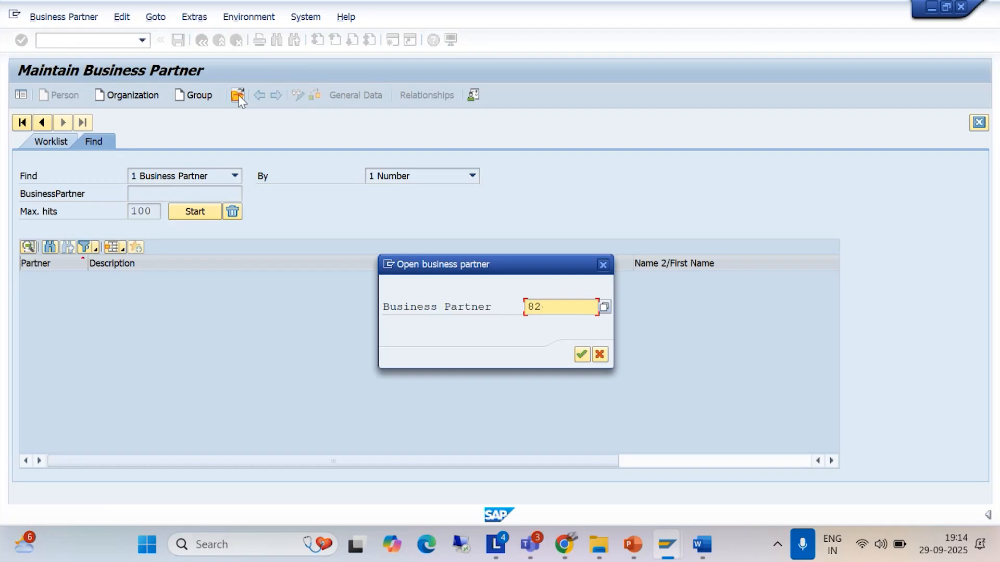
left_click(580, 355)
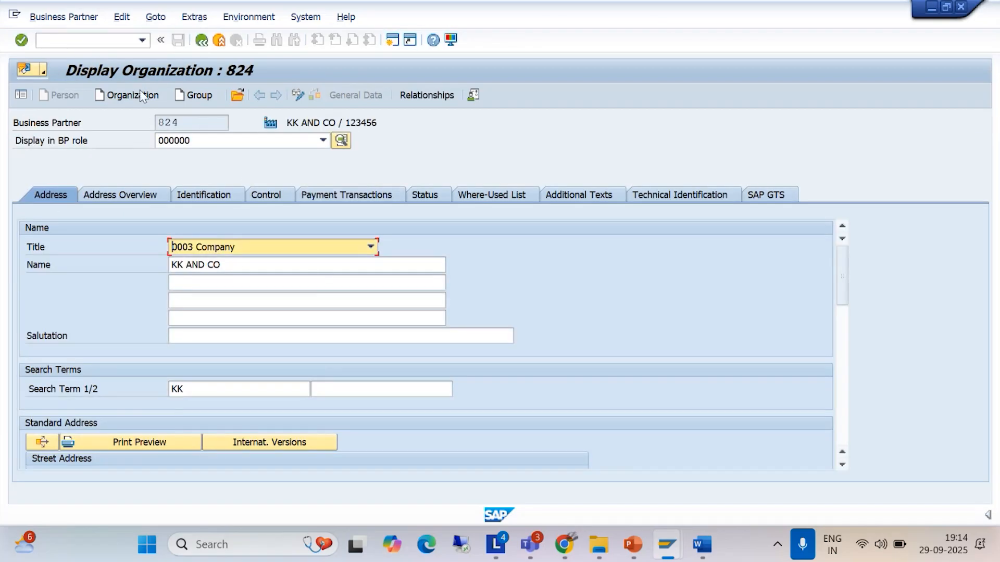
- Switch business partner KK AND CO to change mode and select the role FLVN00 - FI (Maintained), saving the changes
left_click(298, 96)
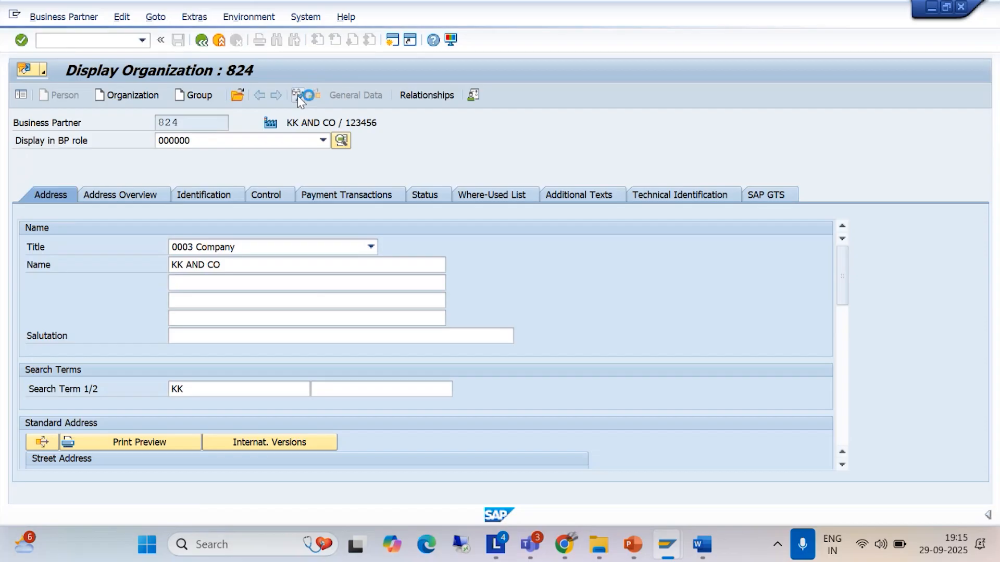
left_click(421, 311)
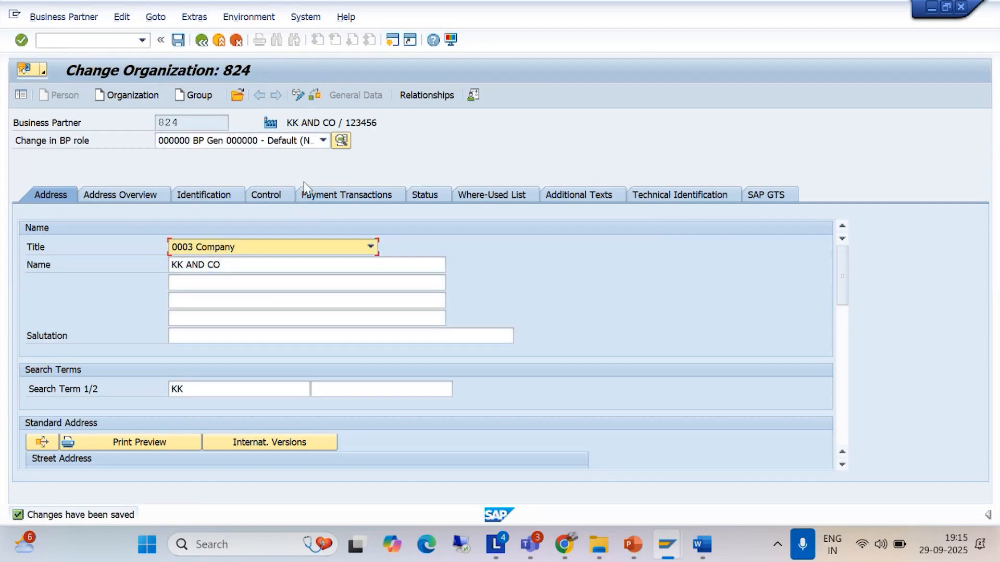
left_click(322, 140)
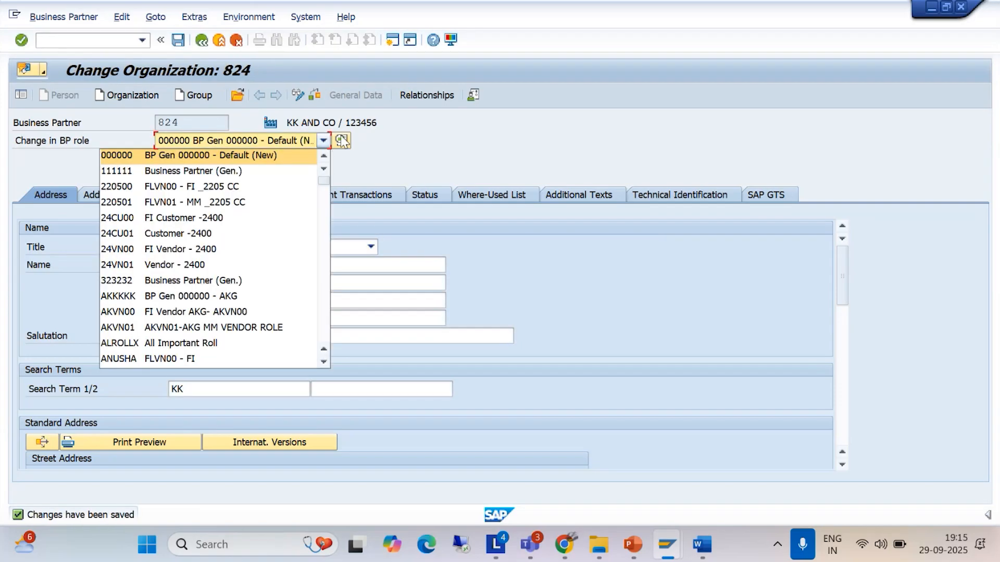
type("flv")
type("n")
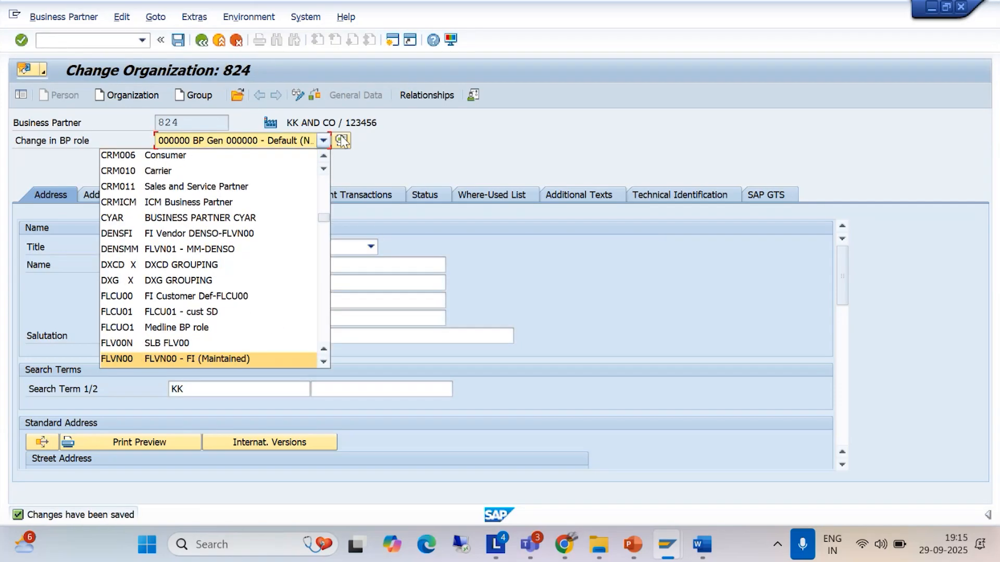
left_click(242, 360)
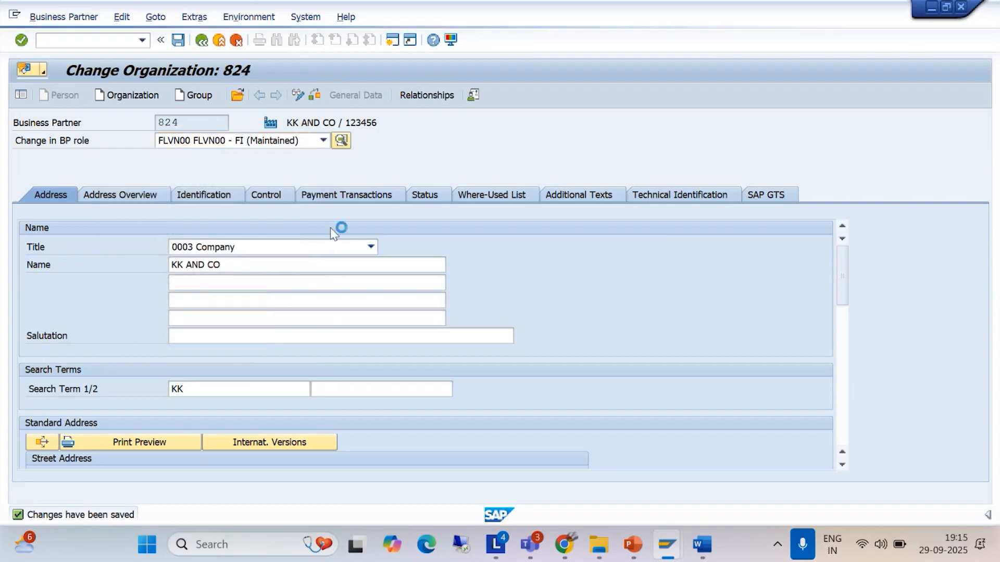
left_click(408, 311)
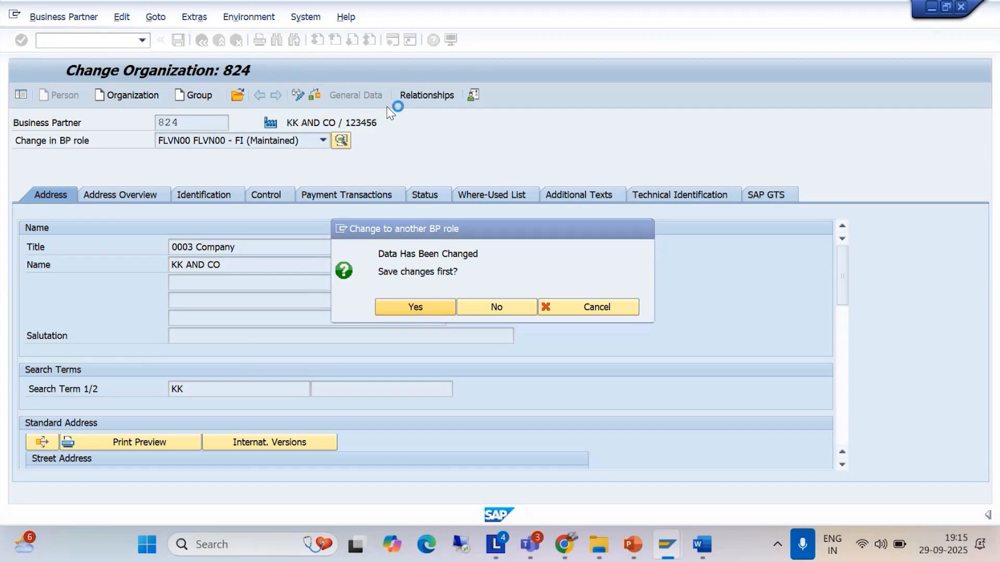
- Set the terms of payment to BAJ2 in the vendor payment transactions of company code BAJM
left_click(430, 95)
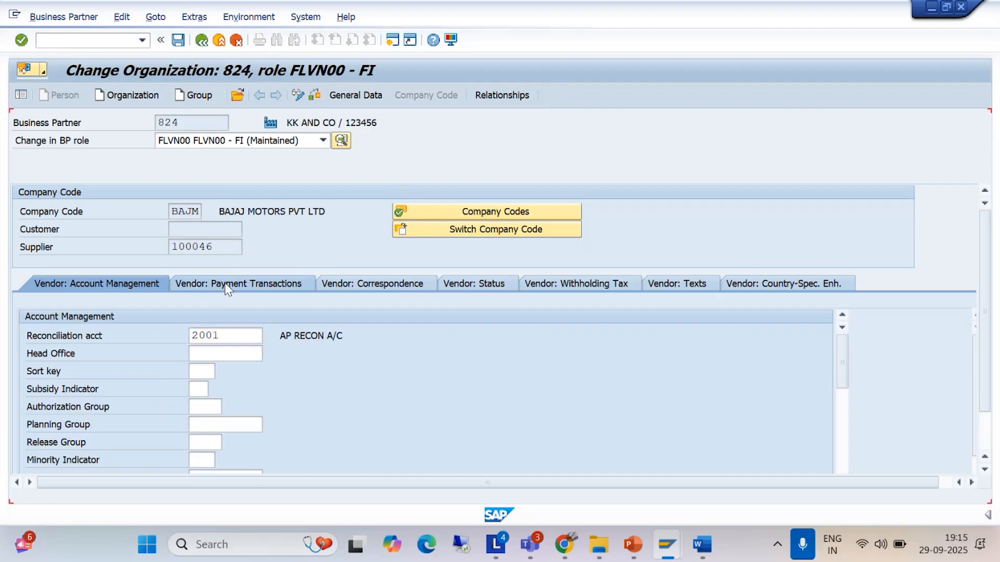
left_click(227, 285)
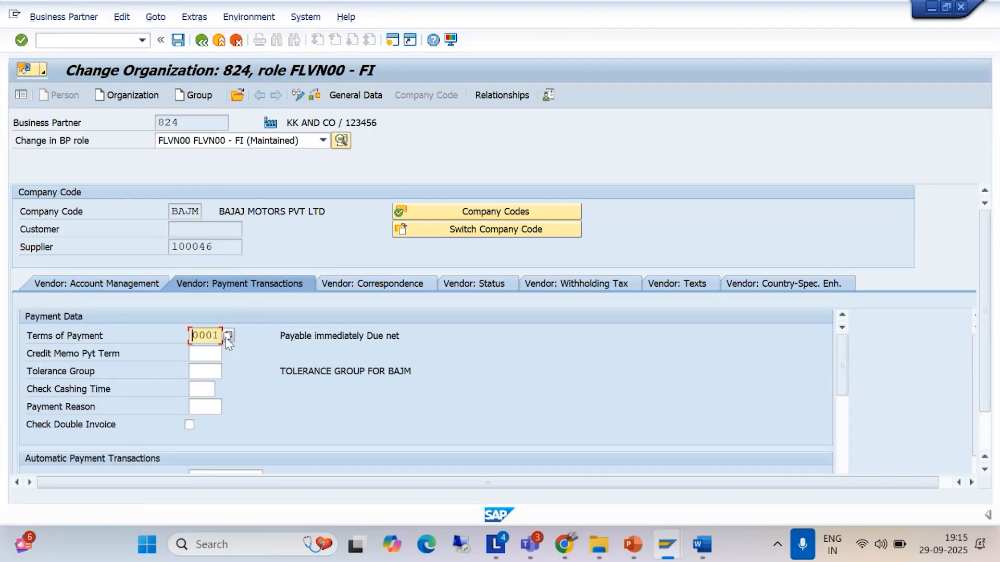
left_click_drag(219, 335, 168, 342)
type("BAJM")
key("BackSpace")
type("2")
key("Return")
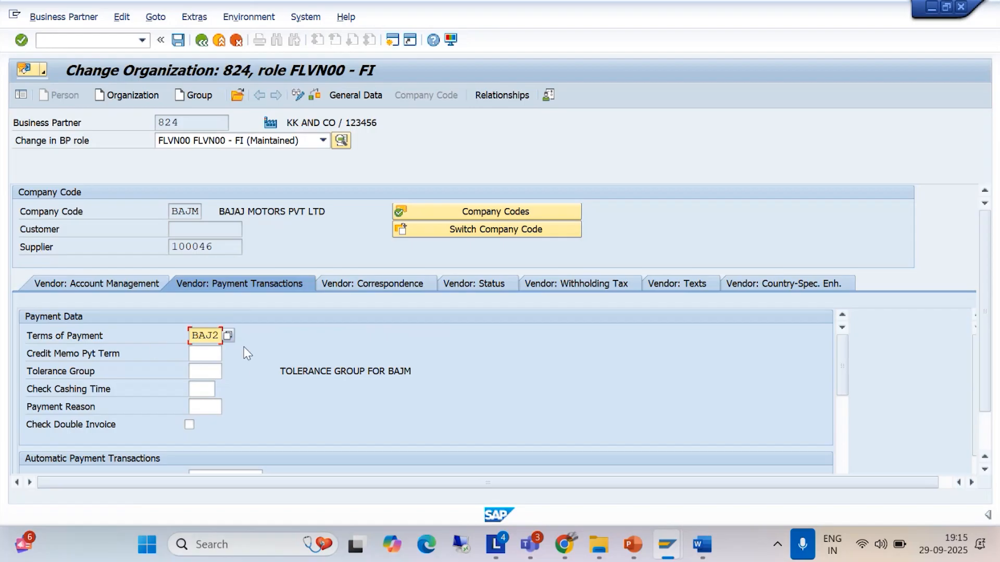
- Find BAJ2 in the list of payment terms and adopt it as the vendor's terms of payment
left_click(229, 337)
left_click(229, 336)
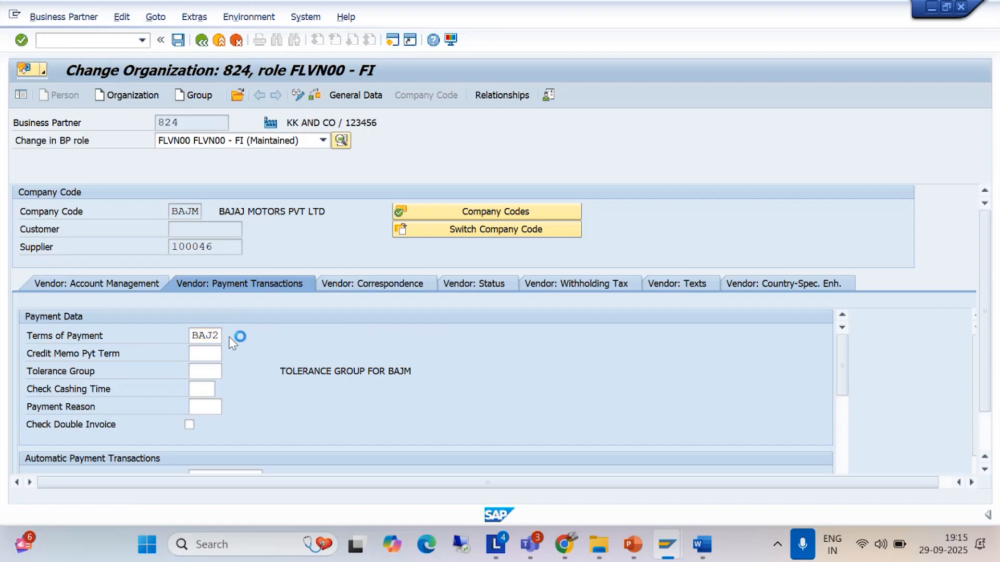
left_click(229, 336)
left_click(601, 512)
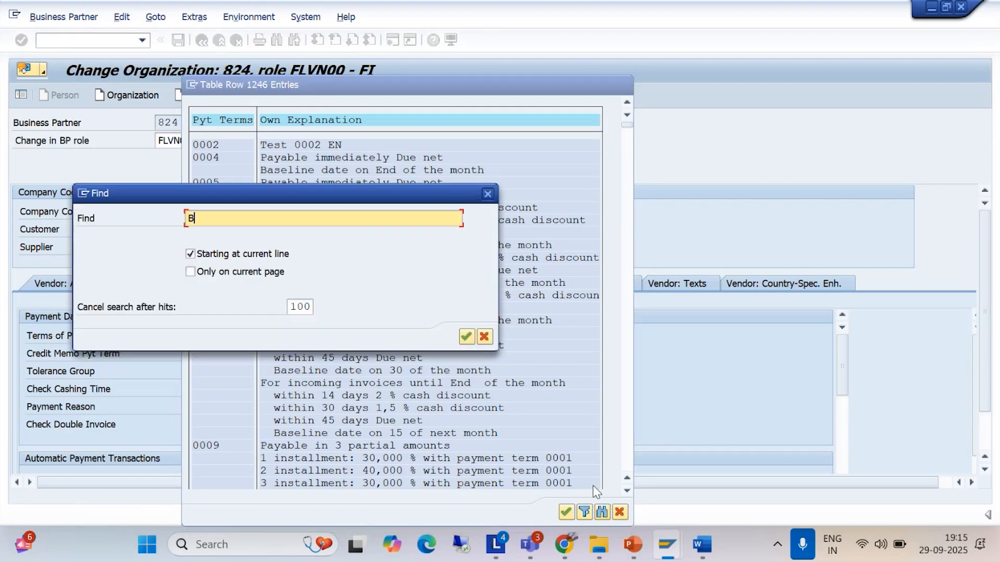
type("BAJ2")
left_click(466, 336)
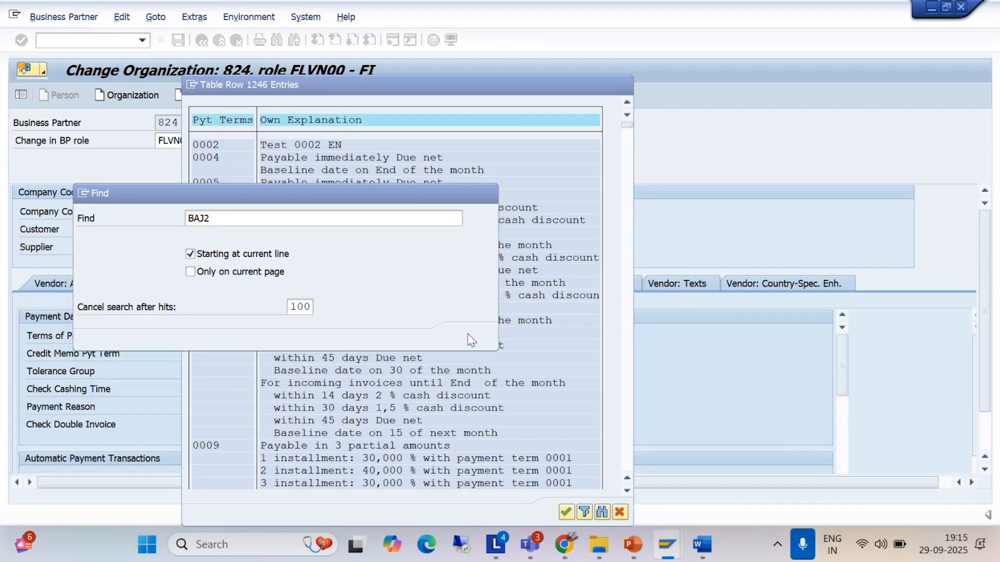
left_click(283, 63)
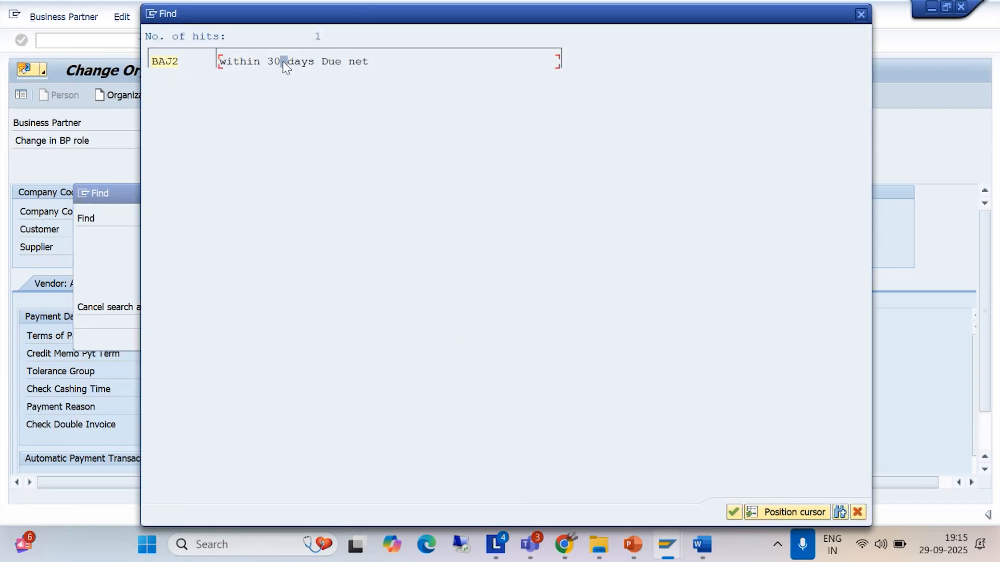
left_click(736, 513)
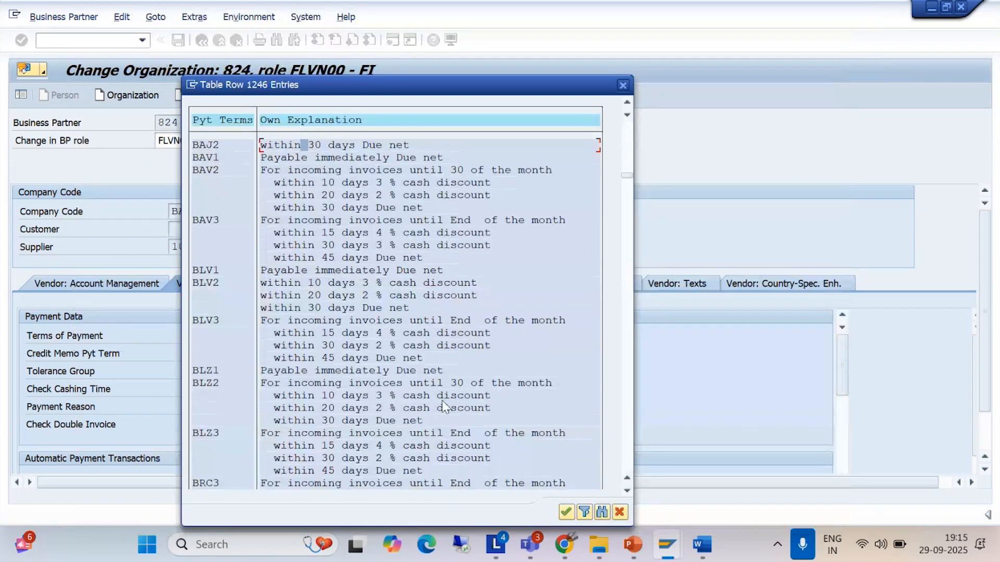
left_click(566, 512)
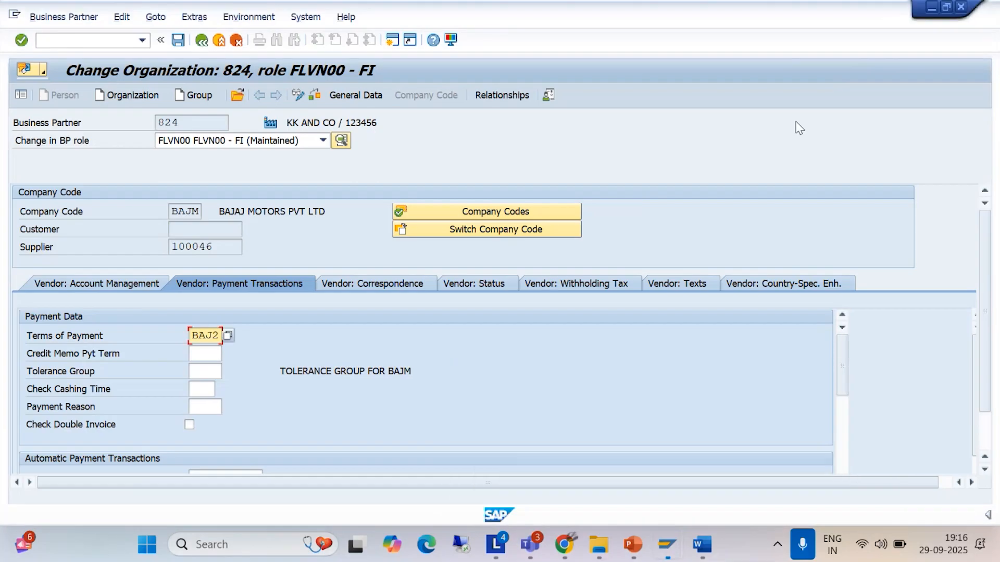
- Open transaction OBB8 for terms of payment in a new session
left_click(390, 41)
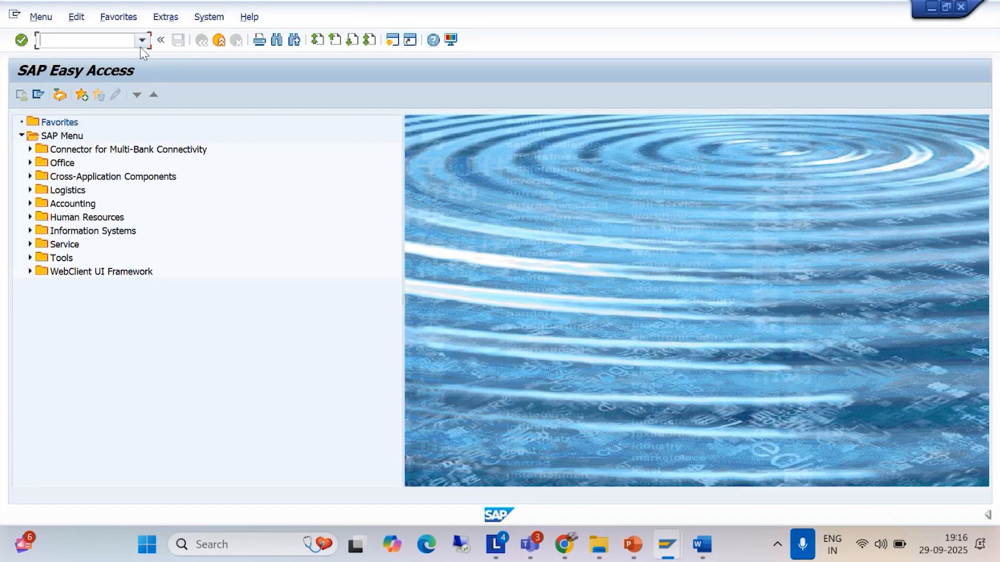
left_click(141, 44)
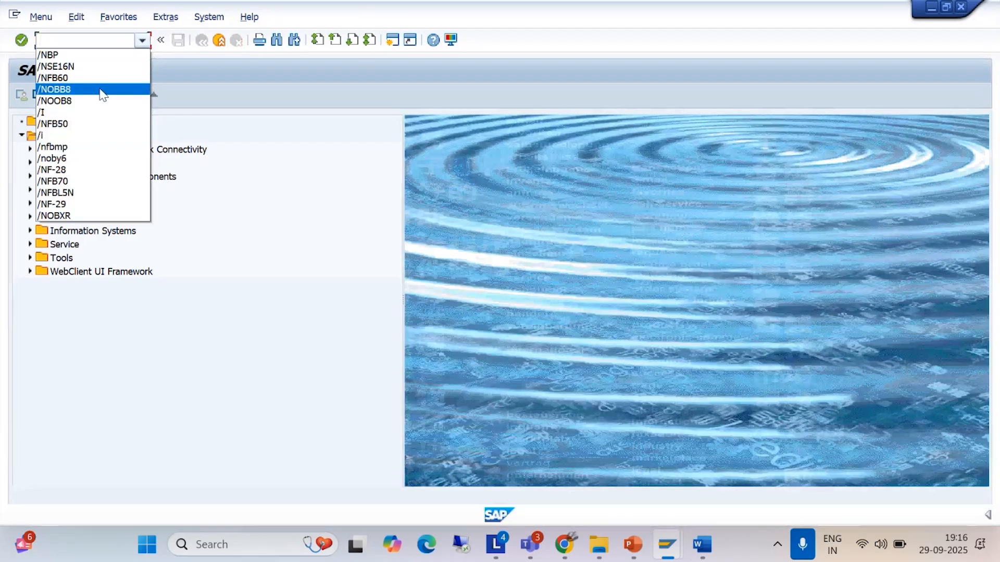
left_click(103, 90)
key("Return")
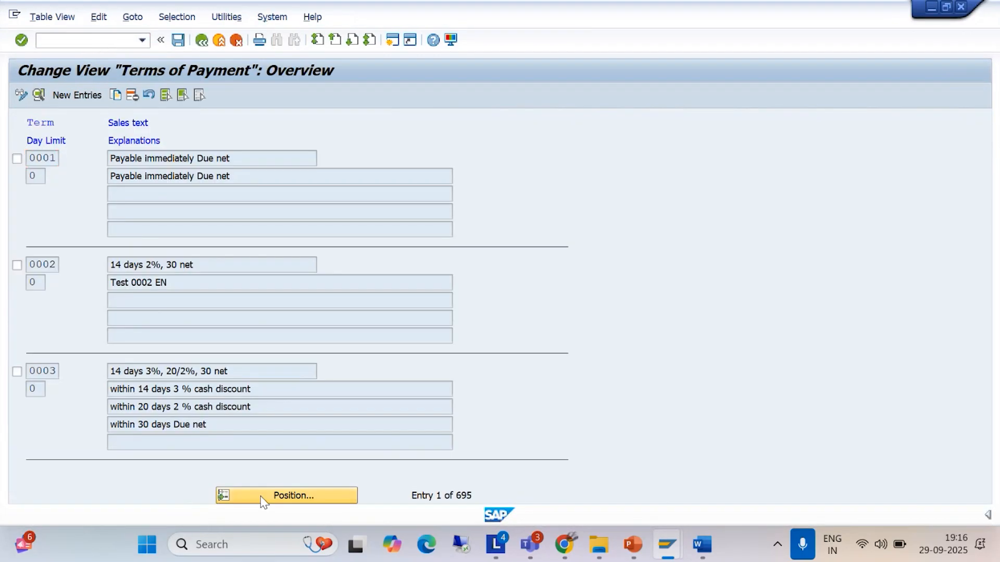
- Position the terms of payment list at BAJ2 and open the details of the BAJ2 entry with day limit 0
left_click(262, 497)
type("BAJ")
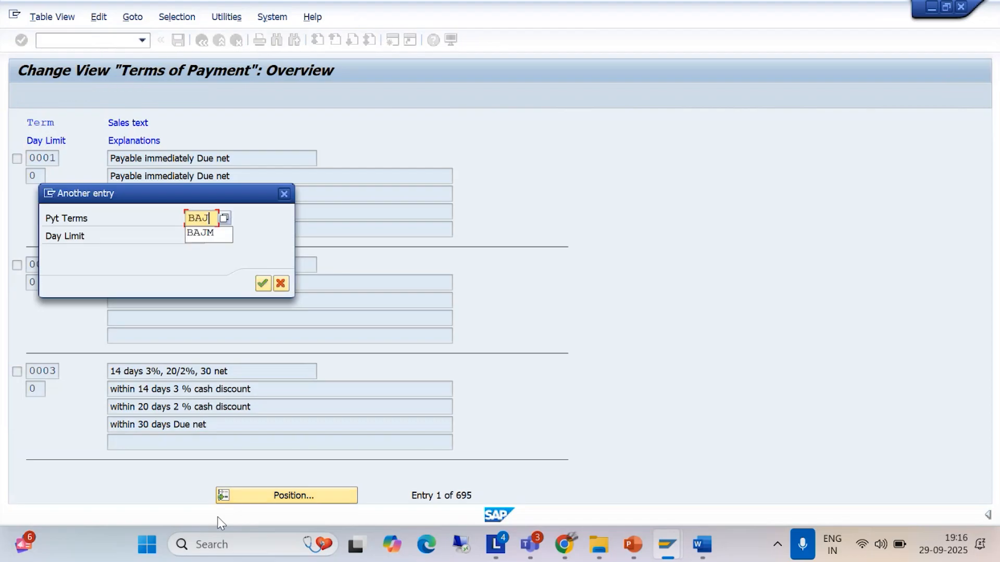
type("2")
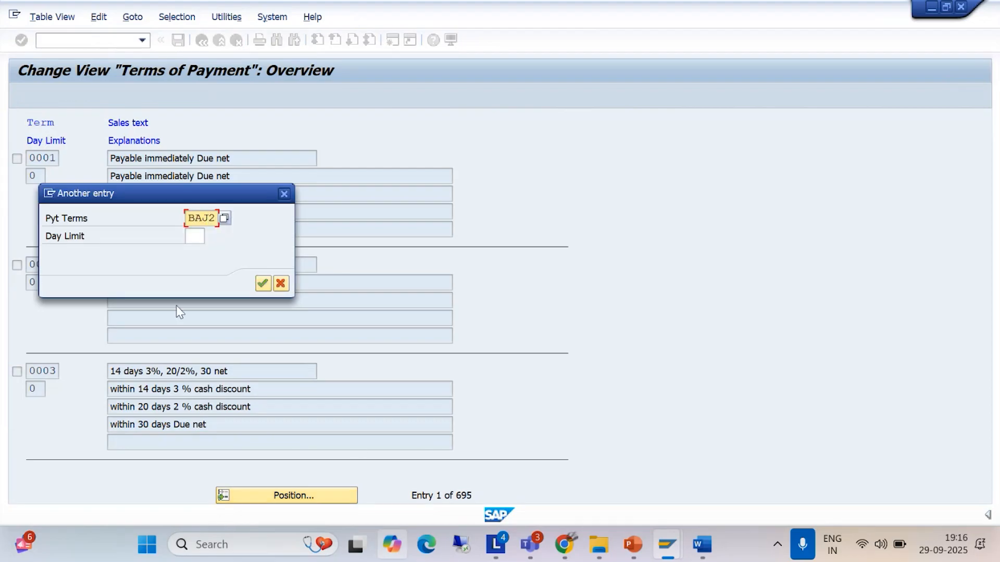
left_click(260, 285)
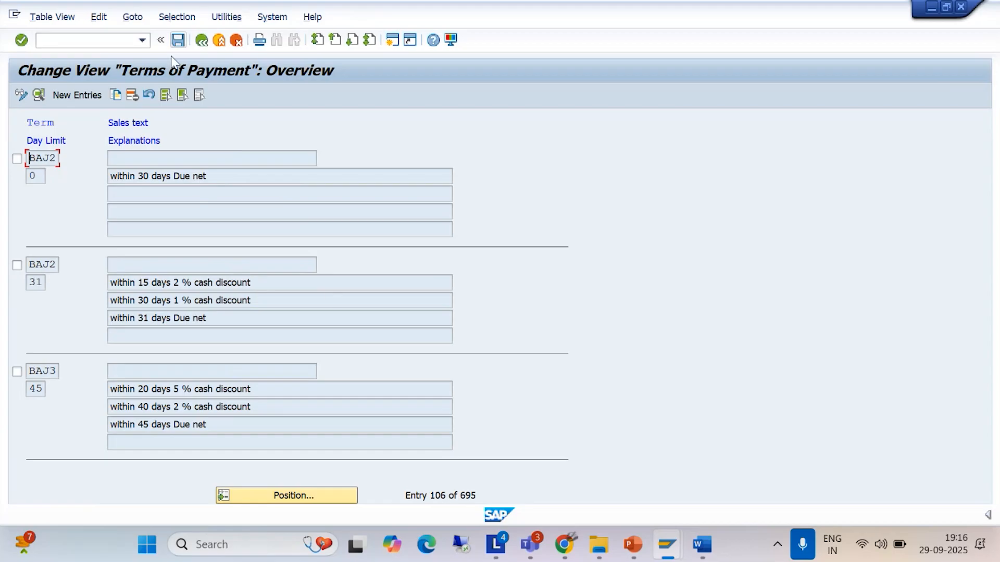
double_click(42, 158)
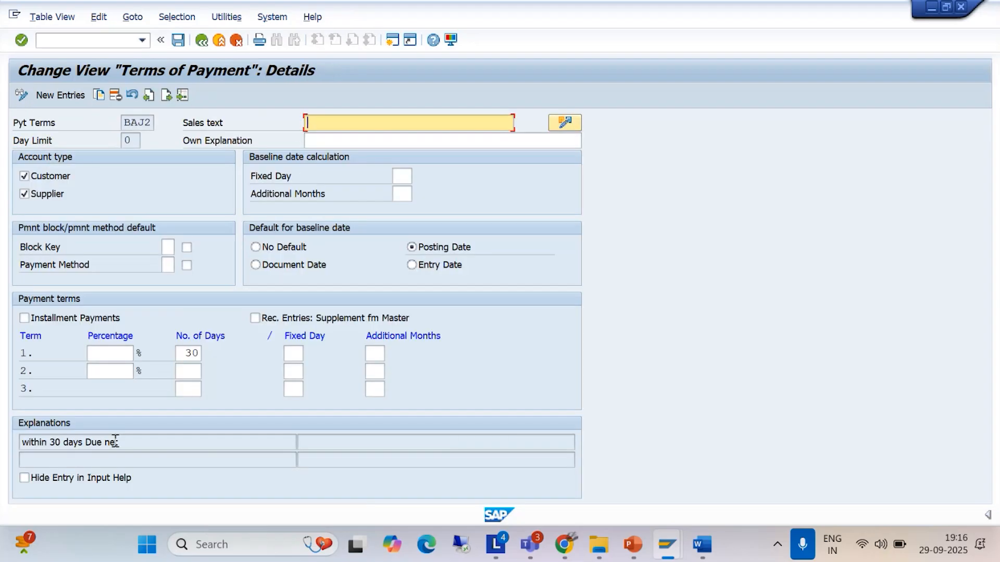
- Copy the generated explanation "within 30 days Due net" of BAJ2 into its Own Explanation field
left_click_drag(139, 442, 5, 453)
key("ctrl+c")
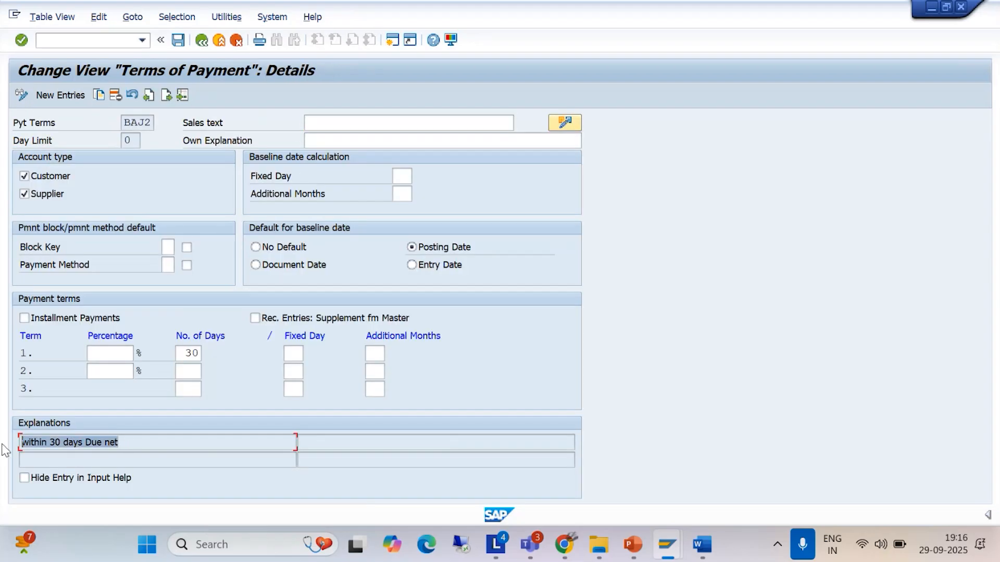
left_click(325, 118)
left_click(324, 141)
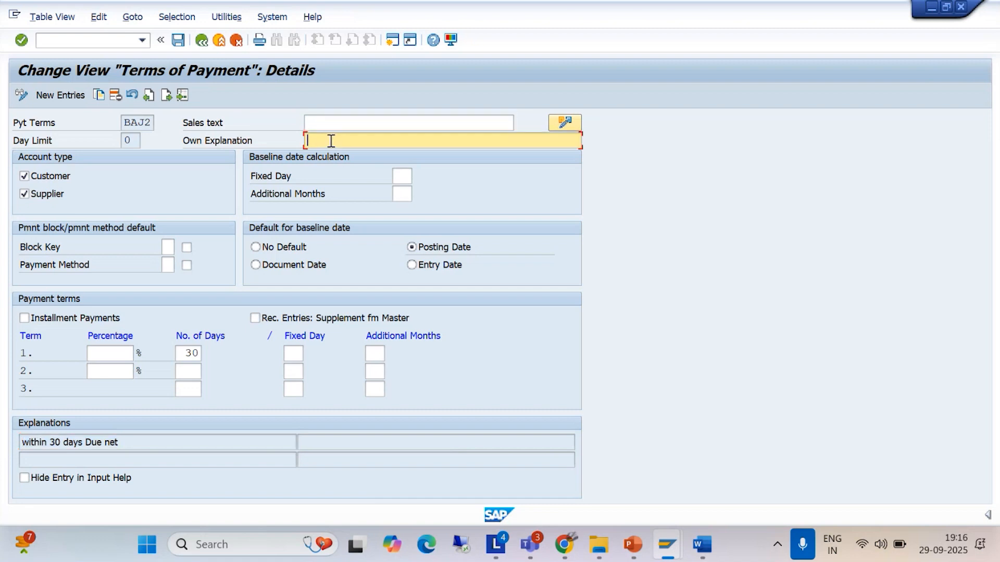
key("ctrl+v")
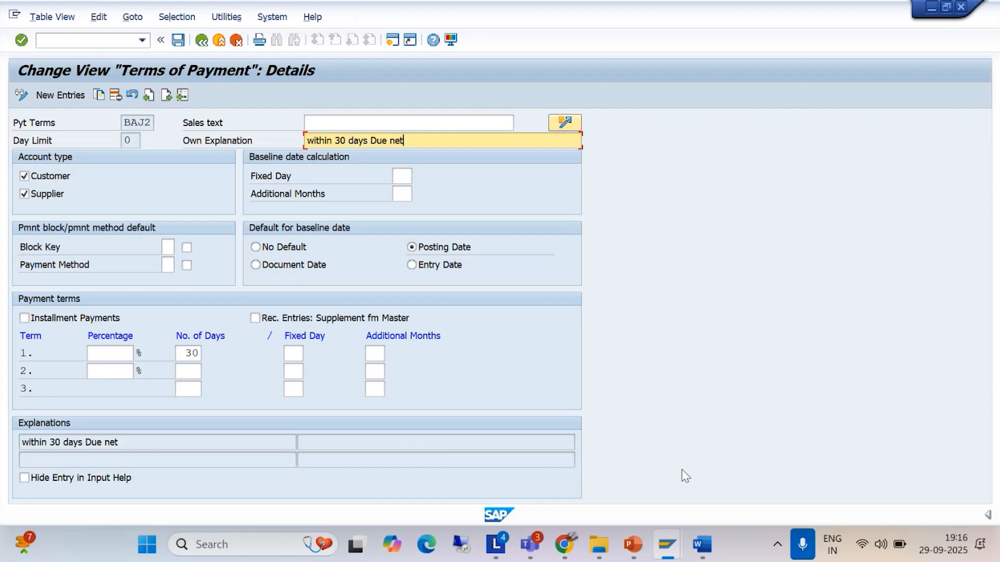
- Check the Terms of Payment Word document, set BAJ2's sales text to "within 30 days Due net" and save under the BAJAJ GROUP OF COMPANIES request
left_click(702, 545)
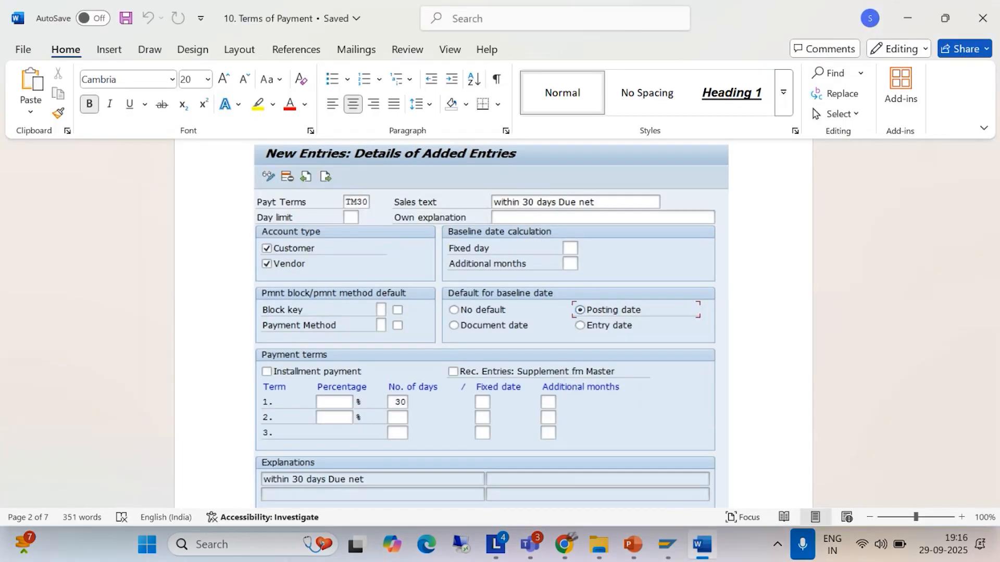
mouse_move(673, 540)
mouse_move(699, 460)
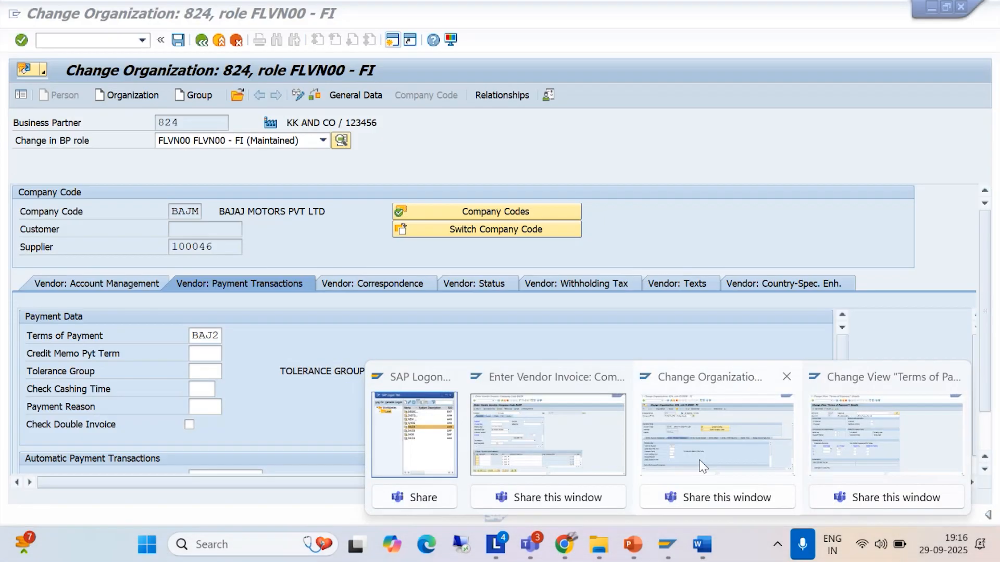
left_click(873, 445)
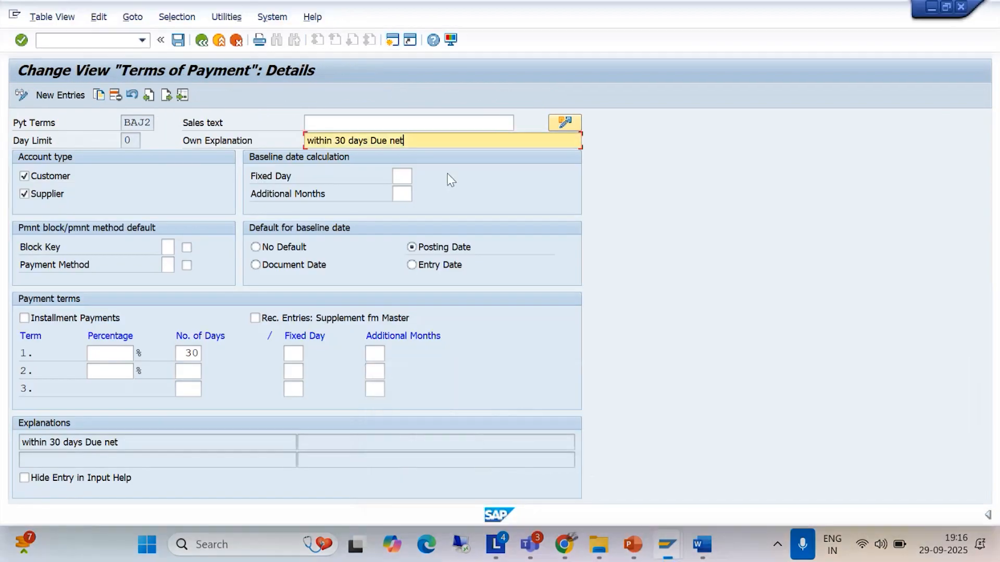
left_click(338, 122)
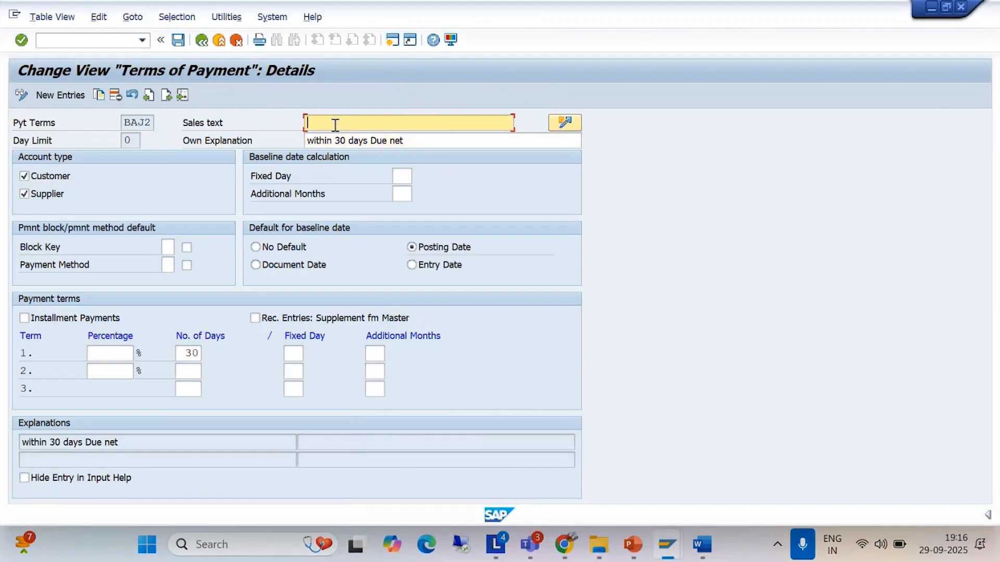
key("ctrl+v")
left_click(178, 40)
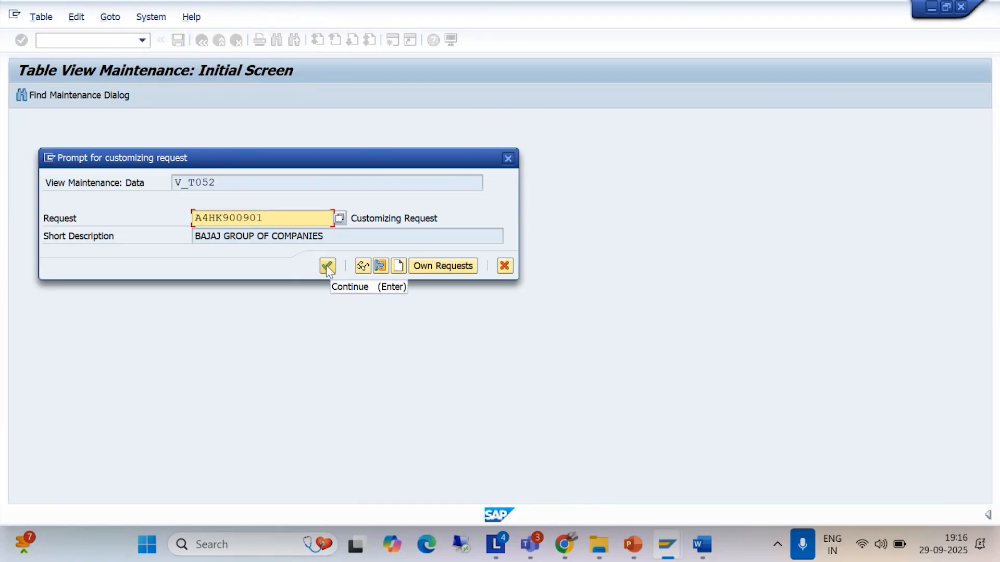
left_click(326, 266)
- Switch to the KK AND CO business partner session, refresh the BAJ2 terms of payment description and save the business partner
mouse_move(668, 544)
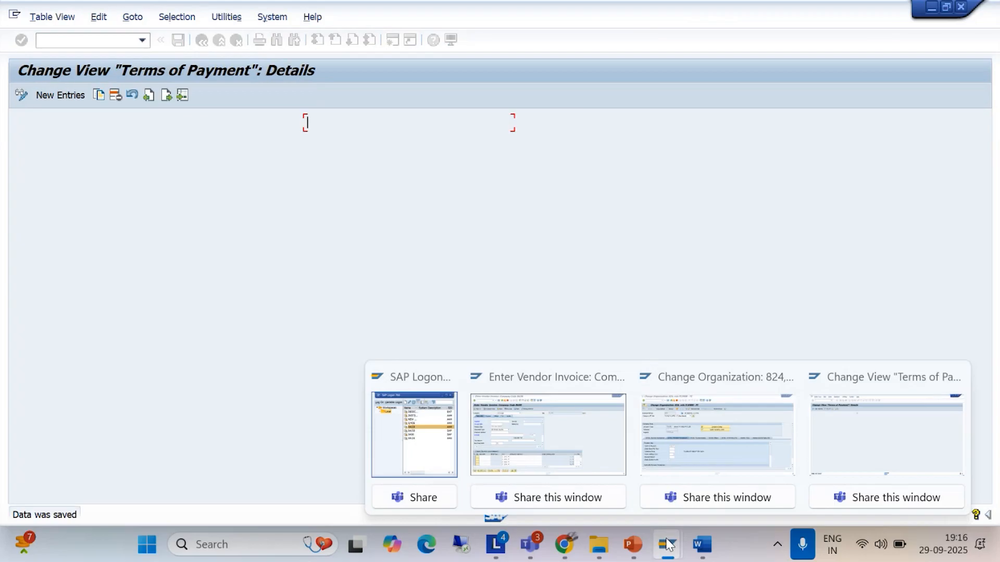
left_click(693, 469)
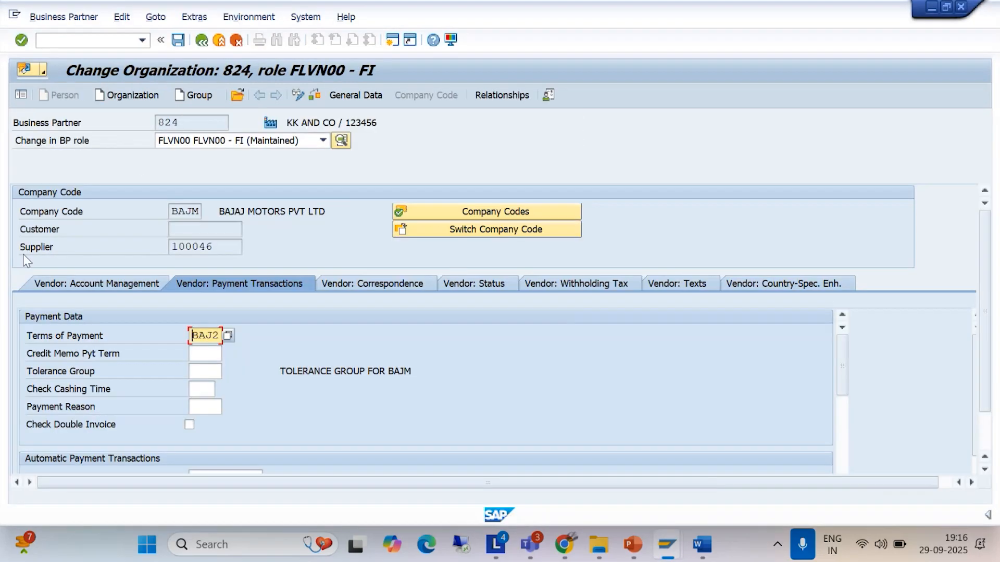
key("Return")
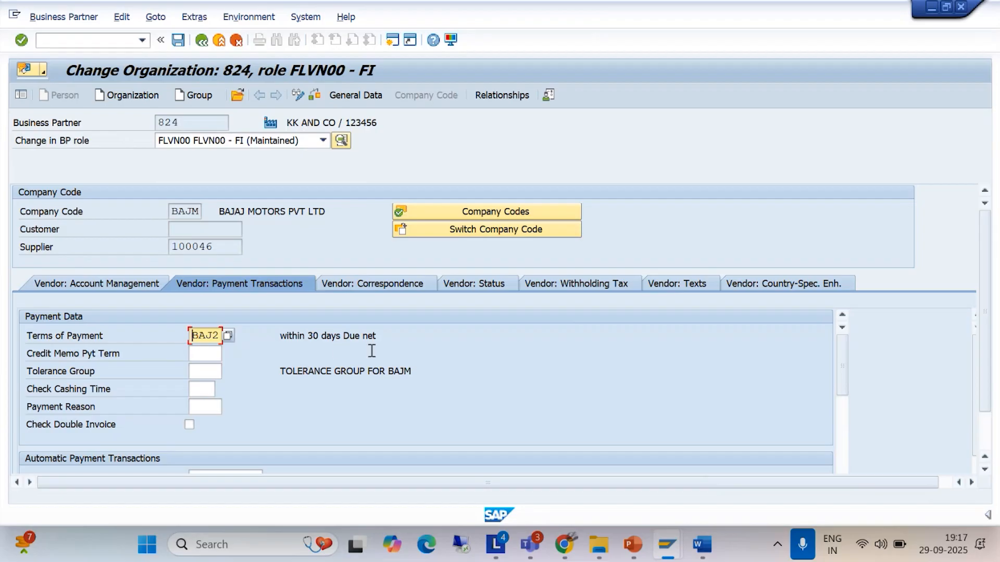
left_click(179, 40)
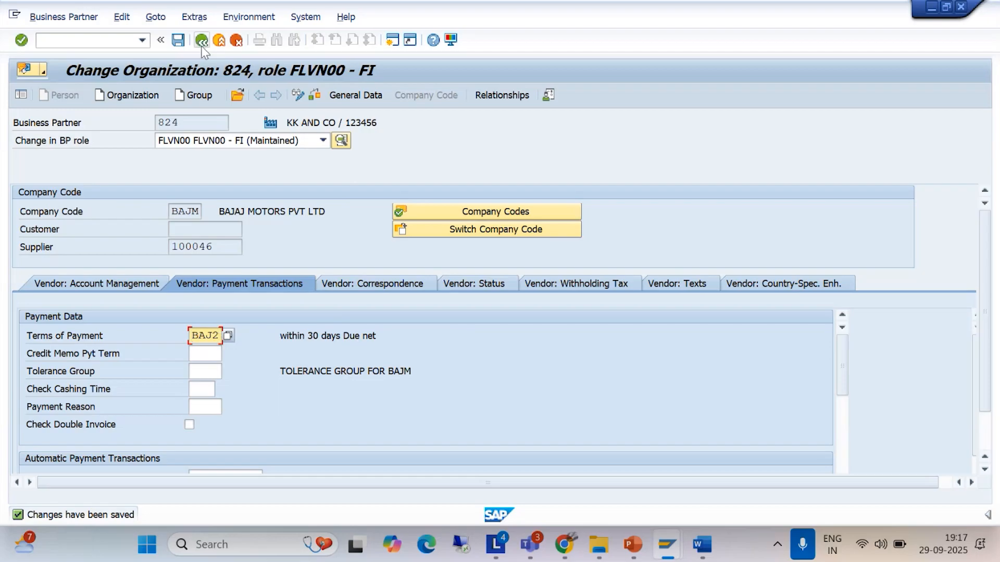
- Switch to the vendor invoice session for company code BAJM and pick MADHUKAR ENTERPRISES as the supplier
mouse_move(676, 543)
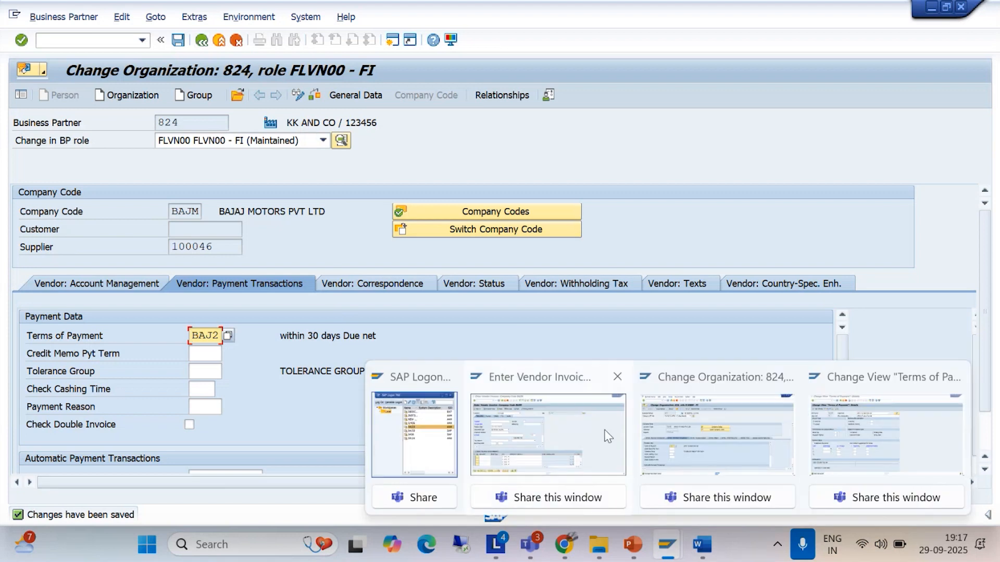
left_click(591, 446)
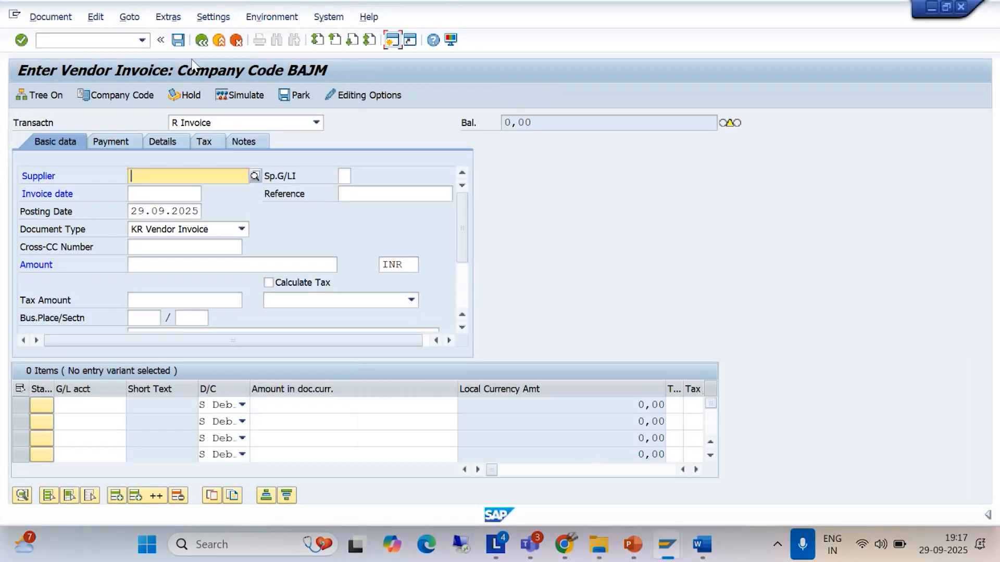
left_click(257, 177)
type("1000")
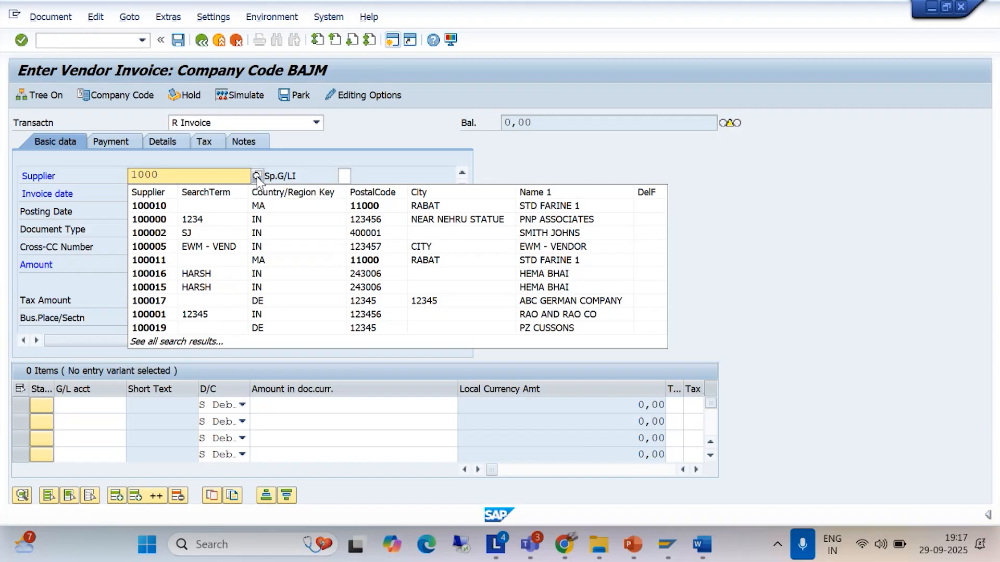
type("45")
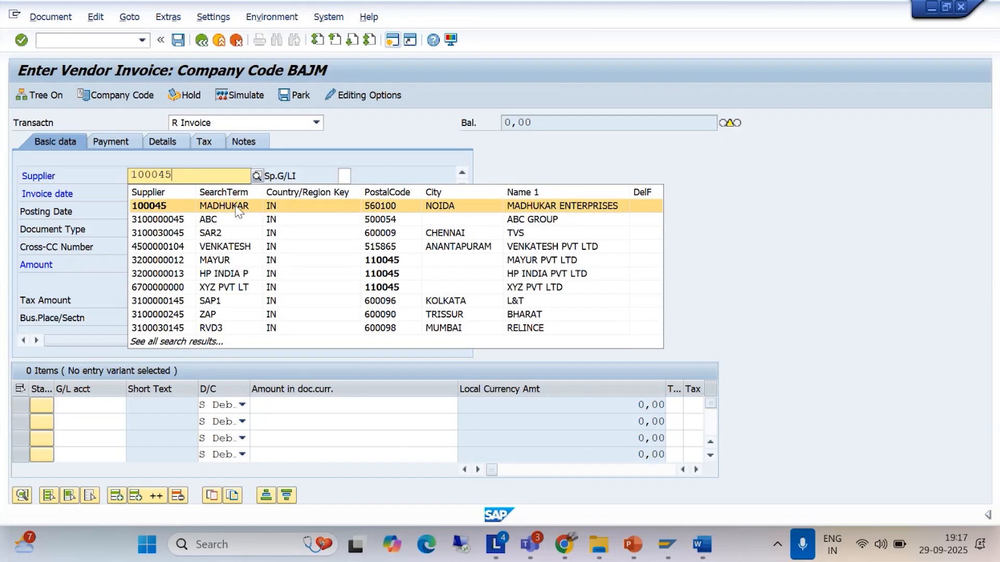
left_click(237, 206)
- Begin the invoice date with 29.09. and correct the supplier number to KK AND CO's, checking it against the business partner session
left_click(149, 196)
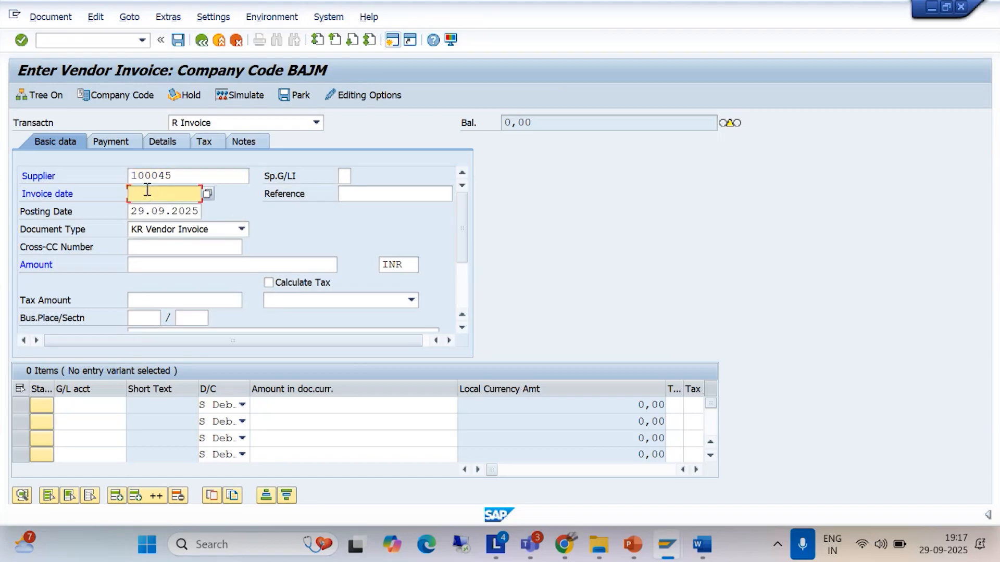
type("29.09.")
left_click(177, 176)
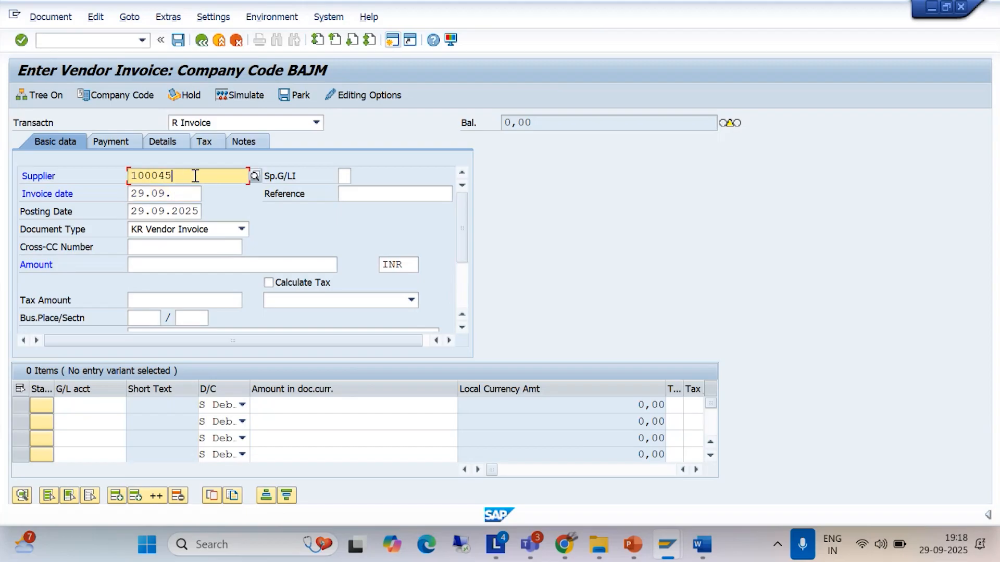
key("BackSpace")
type("6")
mouse_move(668, 545)
left_click(697, 466)
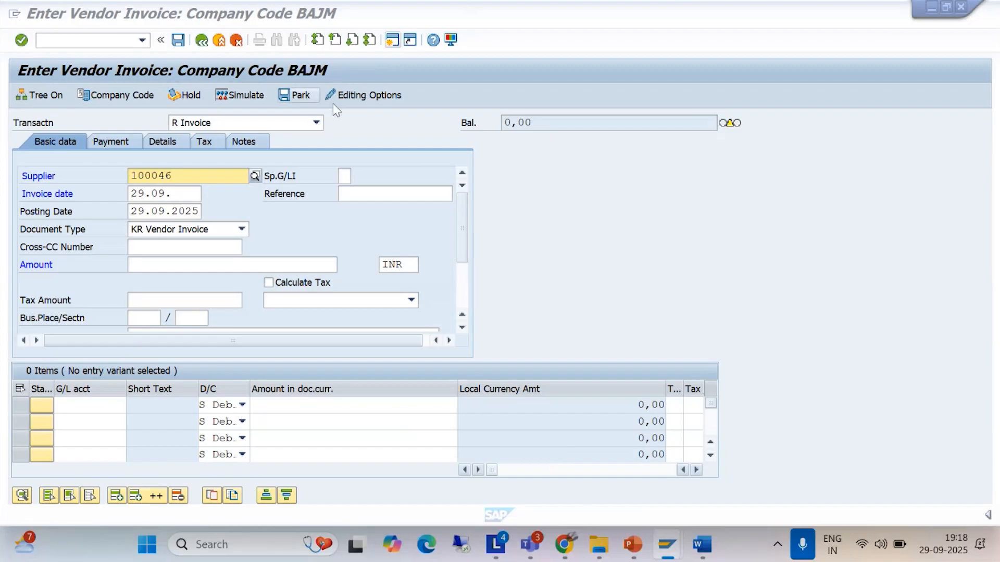
- Complete the invoice date as 29.09.2025 and set the invoice amount to 100000 INR
left_click(179, 195)
type("2")
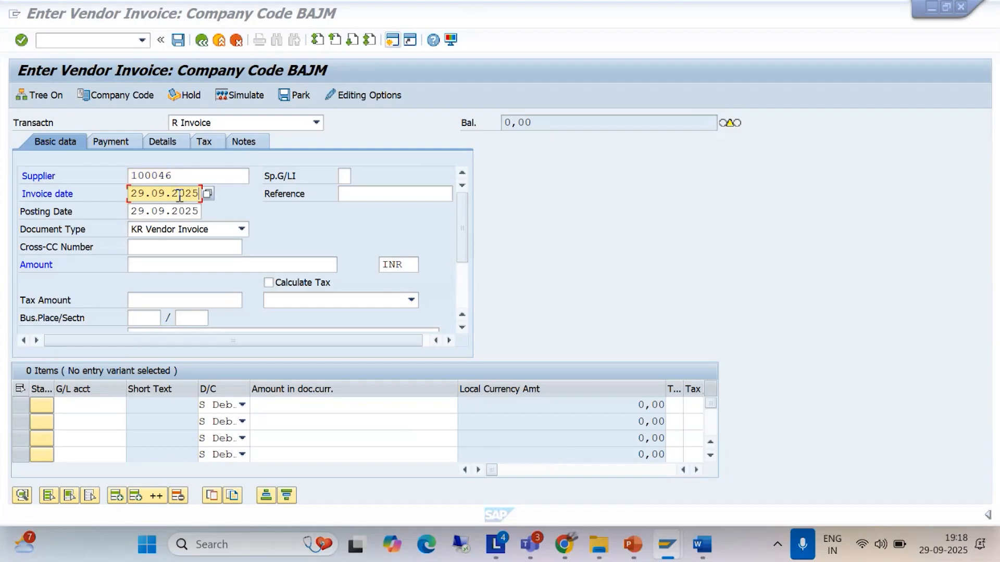
type("025")
left_click(160, 266)
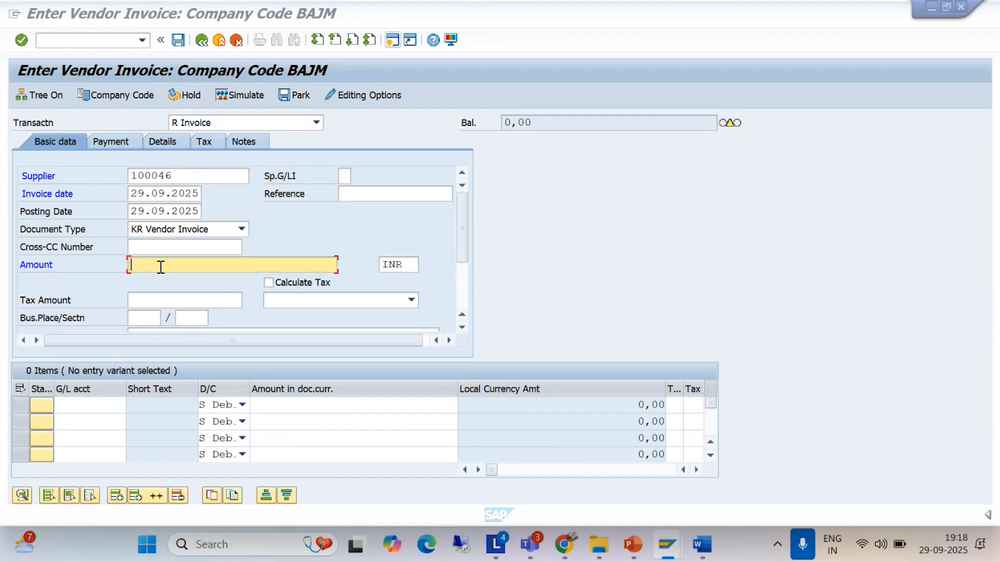
type("10000")
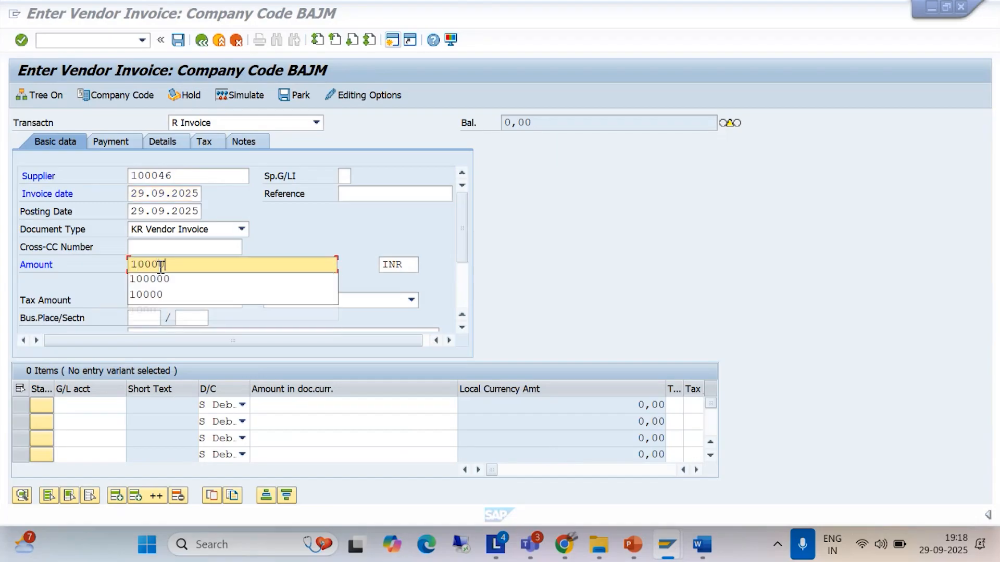
type("0")
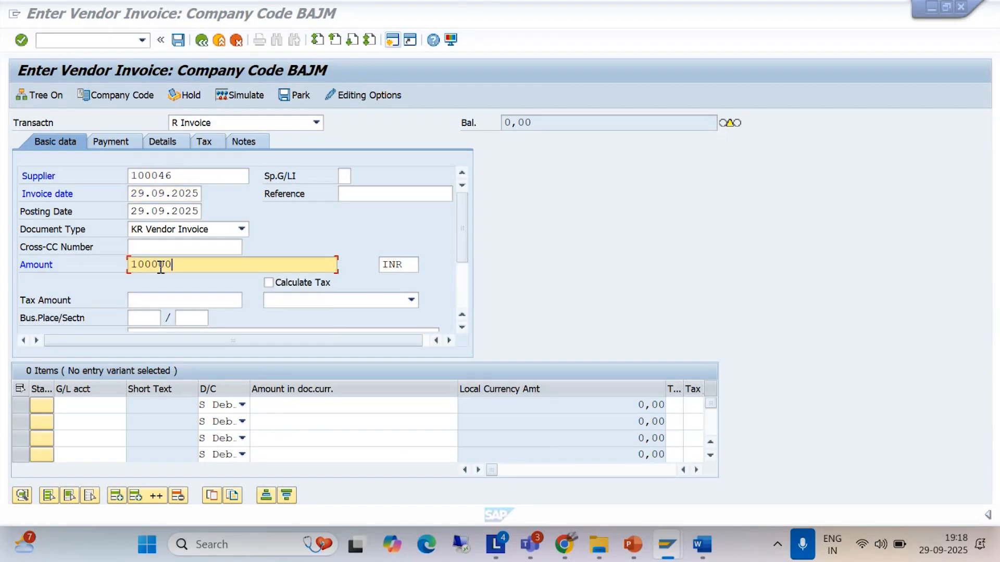
- Enter the invoice text "BEING INVOICE POSTED"
left_click_drag(460, 260, 461, 284)
left_click(182, 267)
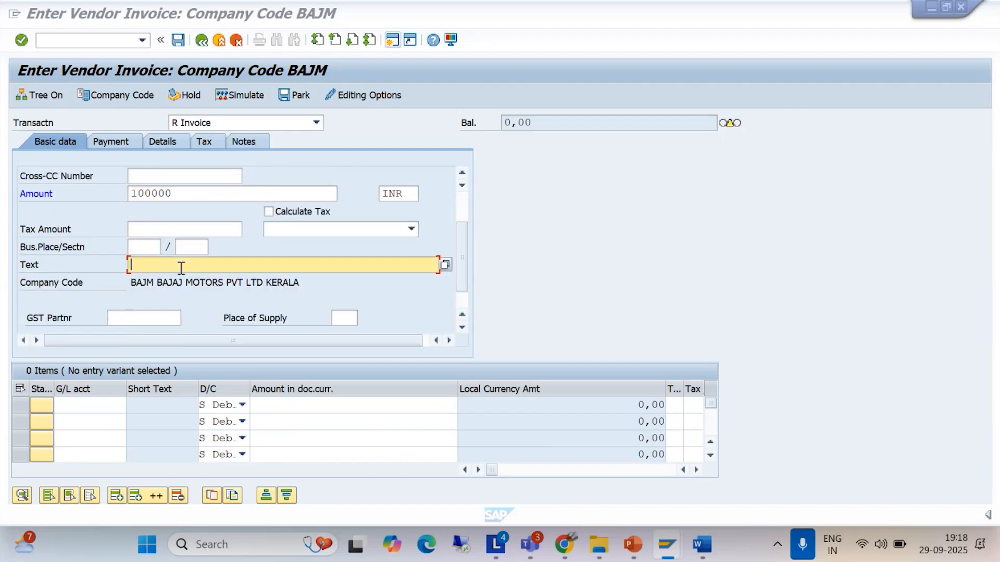
type("BEING INVOICE POST")
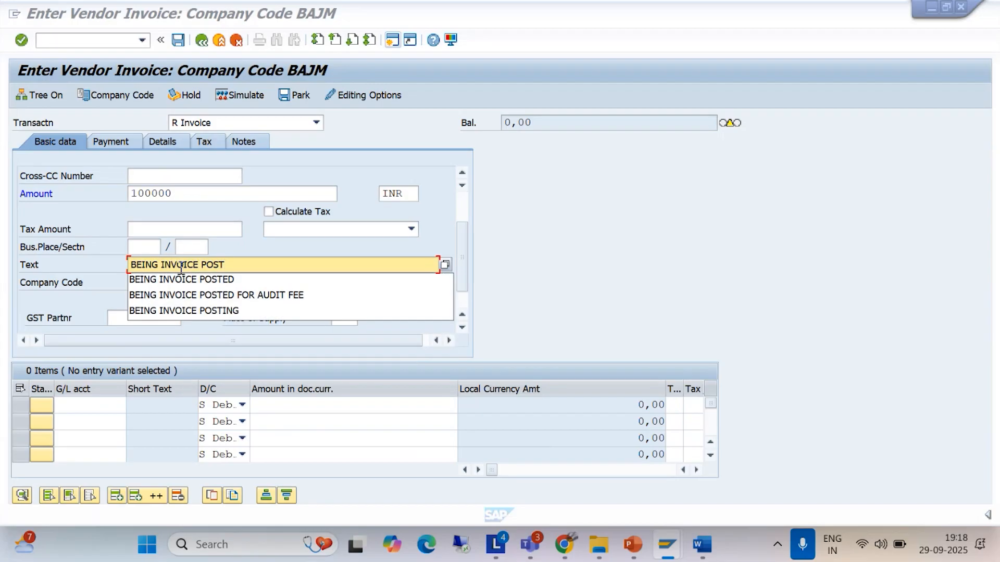
type("ED")
key("Down")
key("Return")
- Add an invoice line item debiting G/L account 3000 AUDIT FEE A/C with the amount 100000
left_click(91, 405)
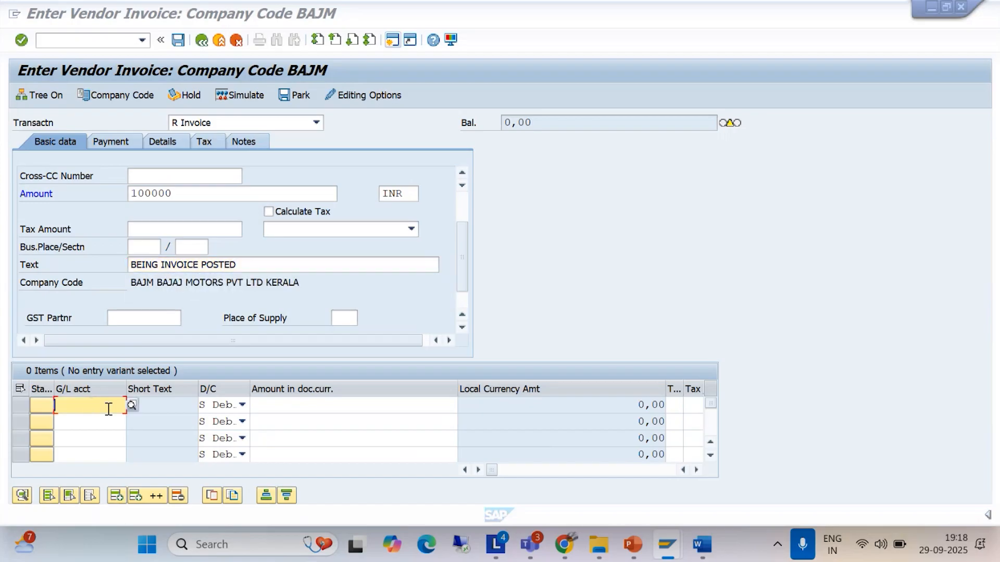
left_click(131, 405)
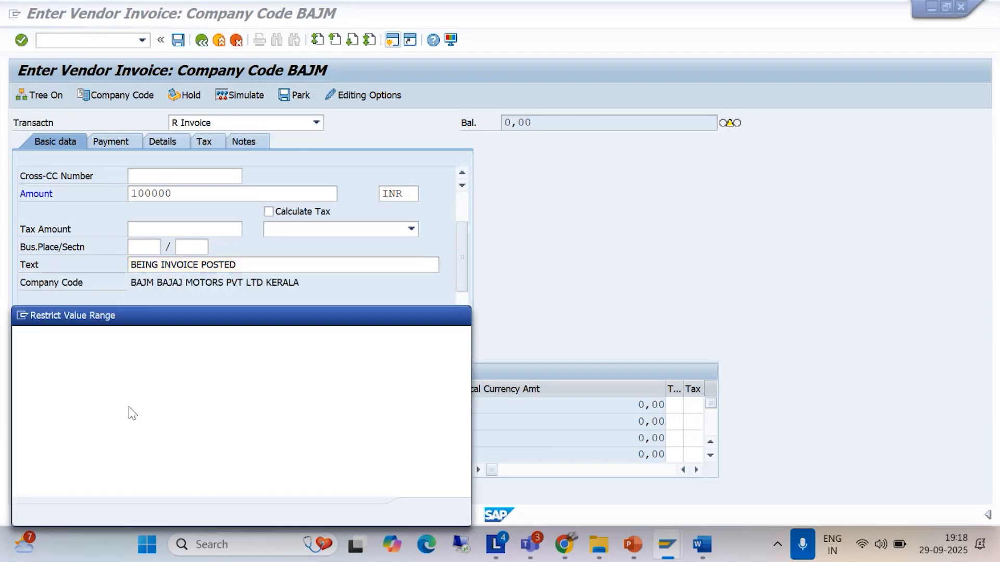
left_click(422, 512)
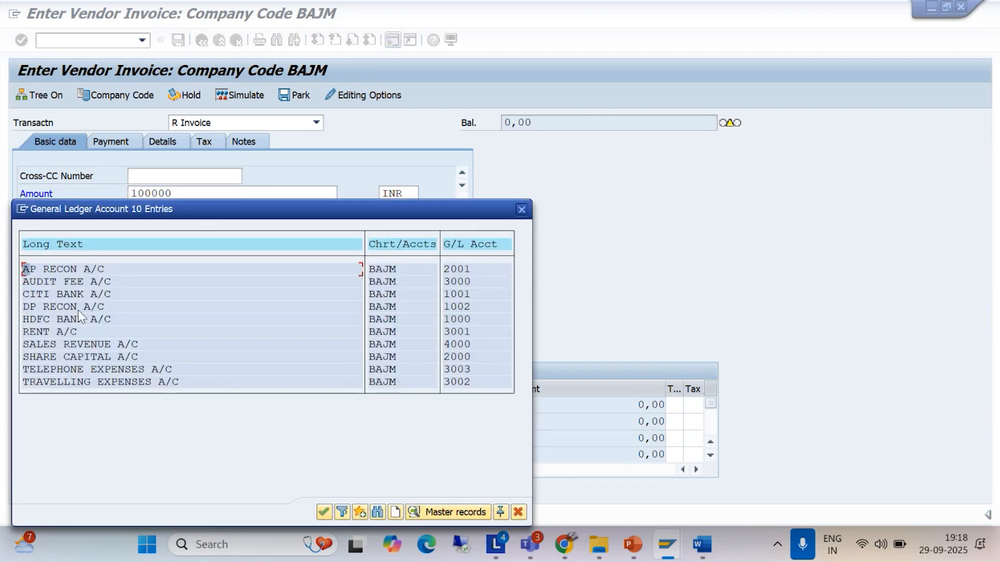
double_click(92, 278)
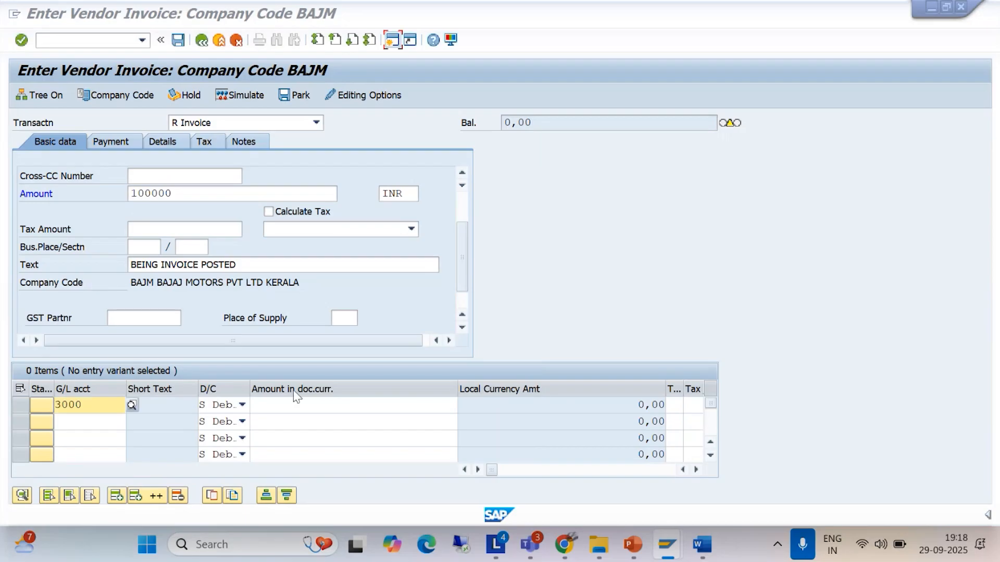
left_click(188, 193)
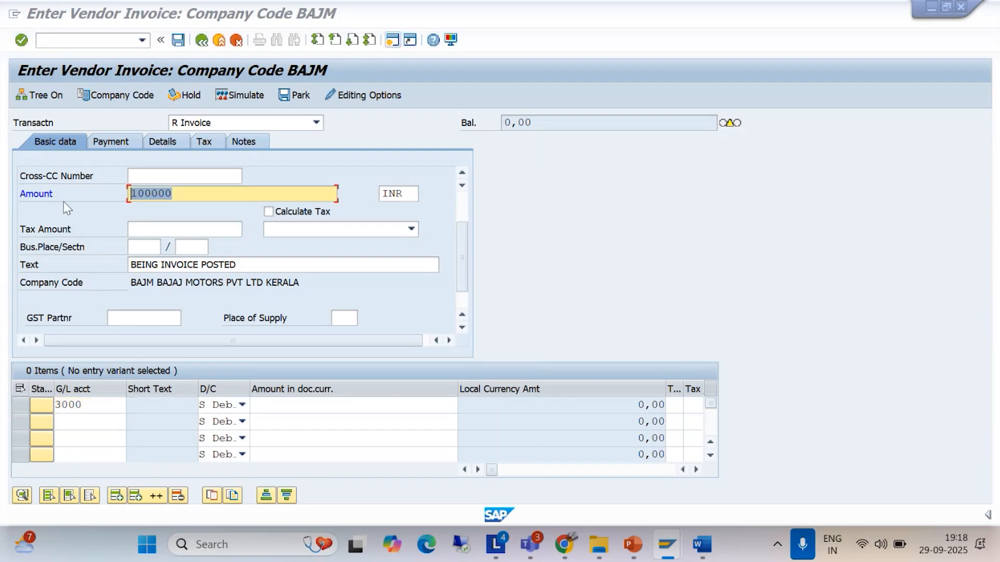
left_click(278, 406)
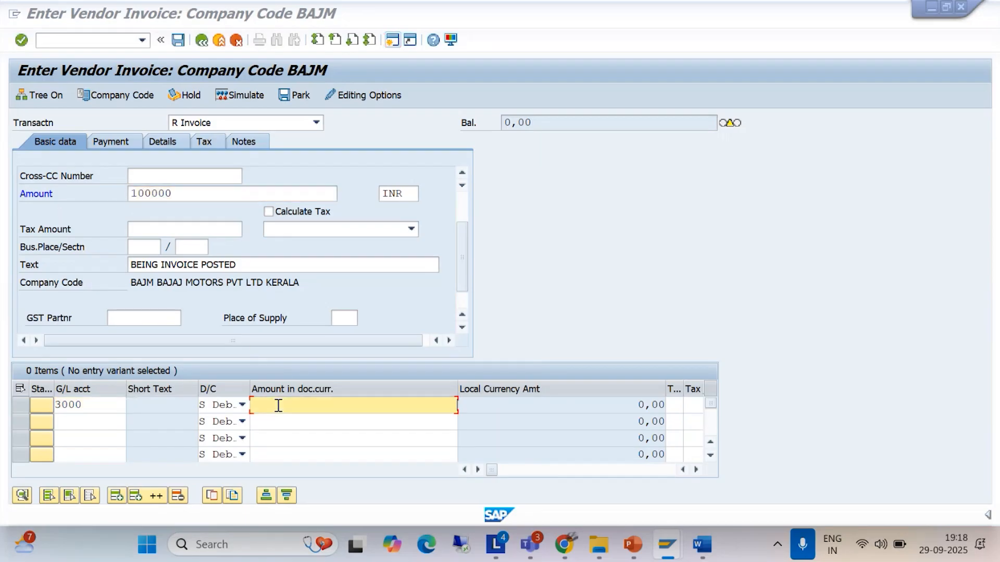
type("100000")
- Copy the invoice text "BEING INVOICE POSTED" into the audit fee line item's text and validate the entry
left_click_drag(250, 265, 78, 281)
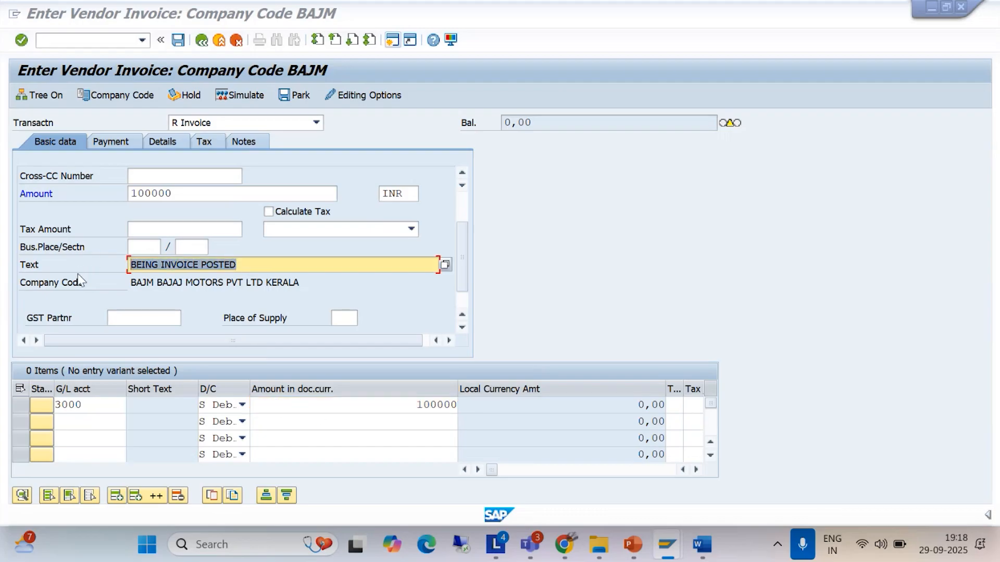
key("ctrl+c")
left_click(696, 470)
left_click(696, 470)
left_click(696, 470)
left_click(678, 405)
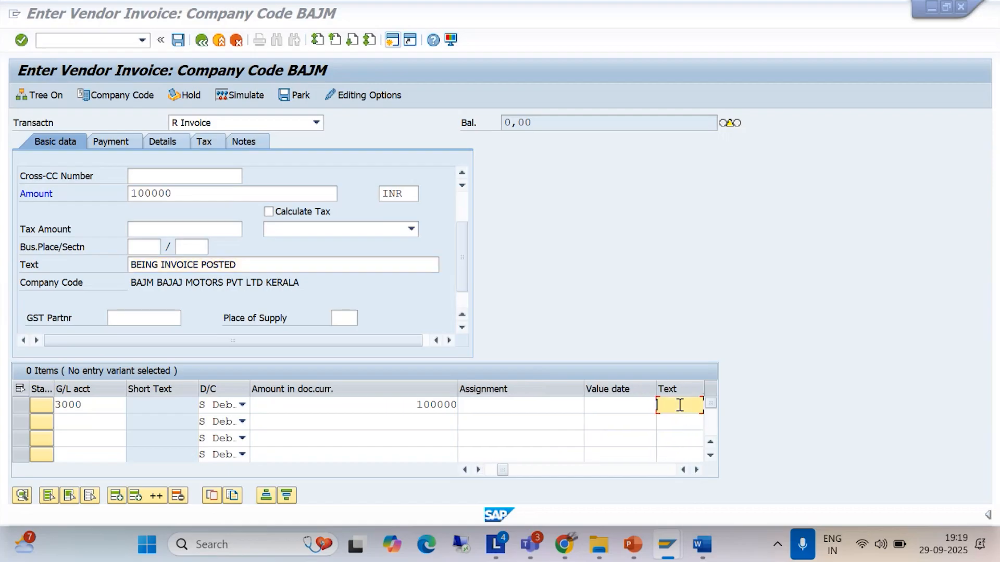
key("ctrl+v")
key("Return")
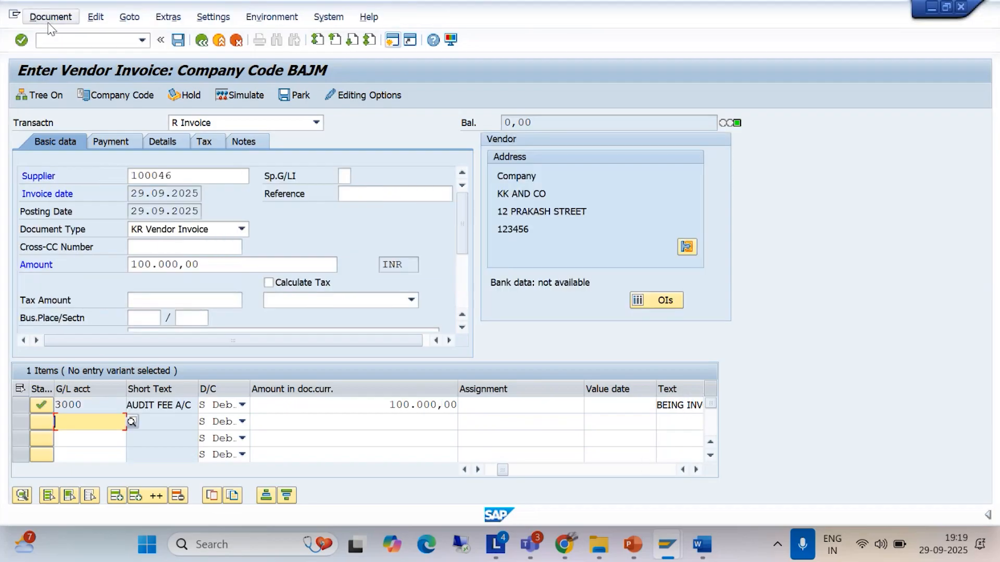
- Simulate the vendor invoice and post the document
left_click(50, 19)
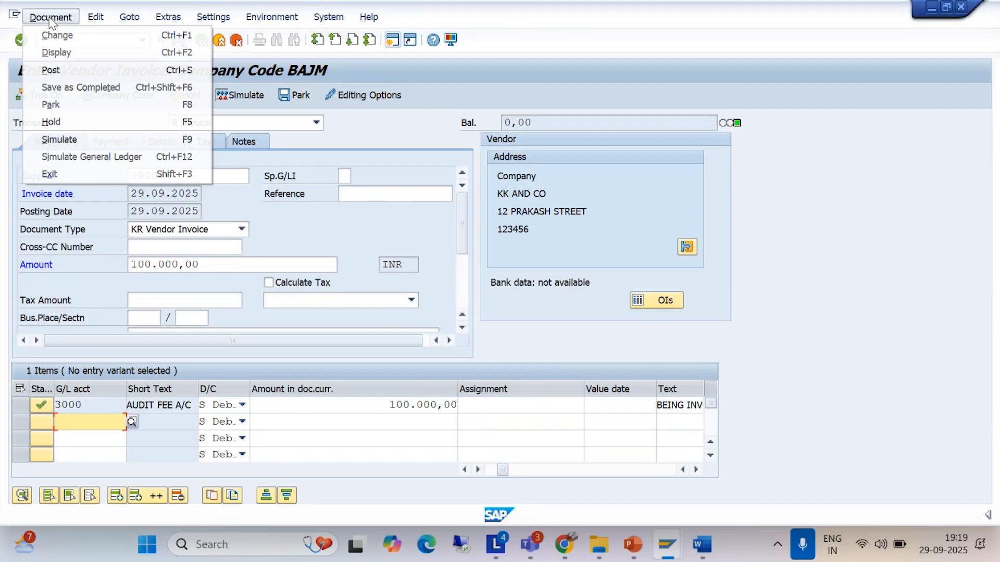
left_click(67, 141)
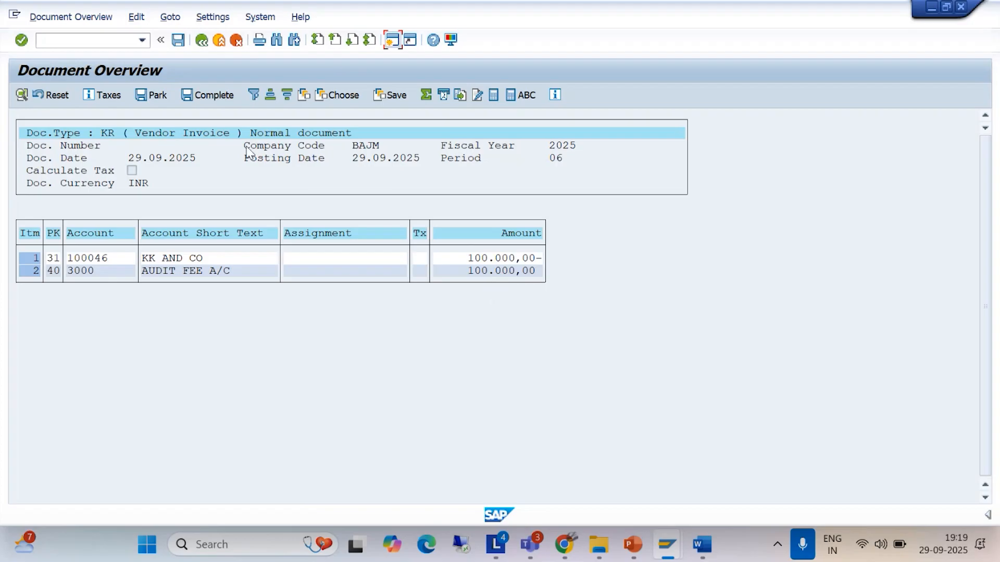
left_click(177, 42)
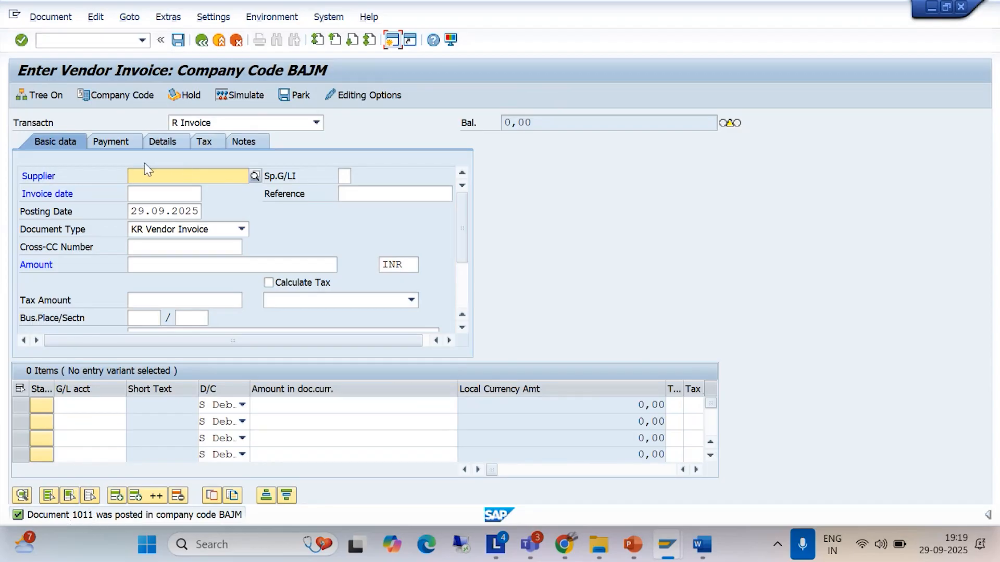
- Run FBL1N and display the open line items of supplier KK AND CO in company code BAJM to check the net due date
left_click(143, 40)
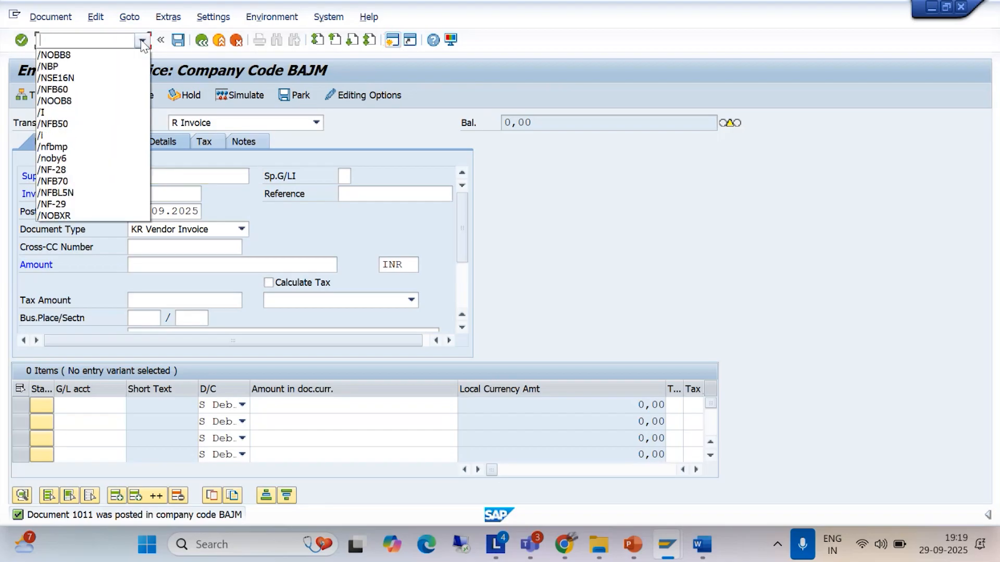
type("/NFBL1N")
key("Return")
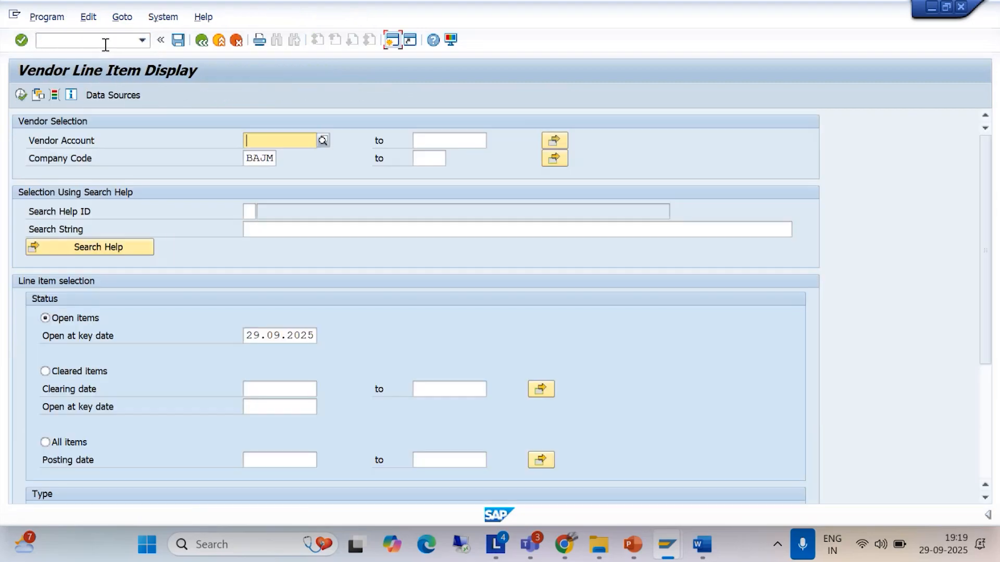
type("100046")
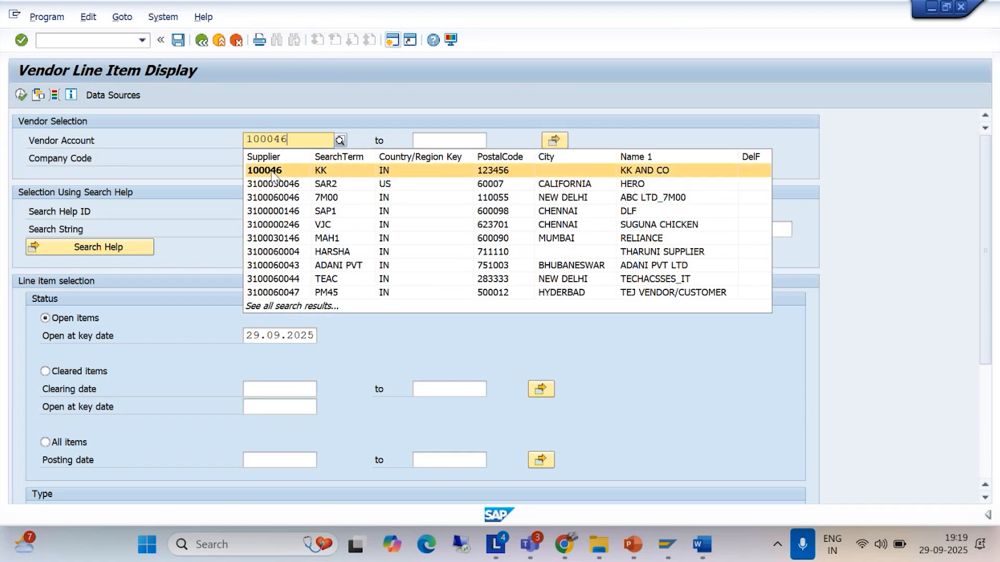
left_click(271, 172)
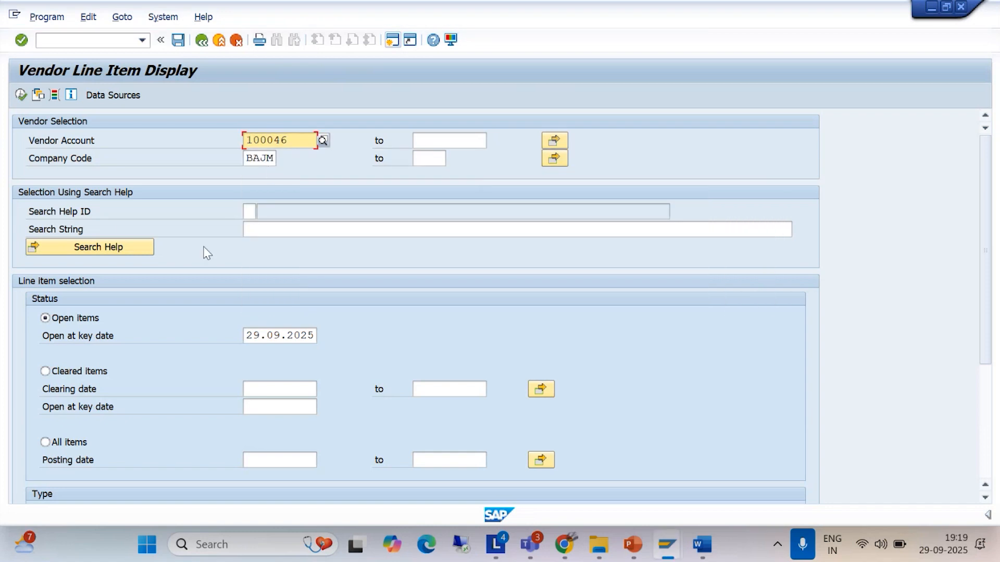
left_click(20, 96)
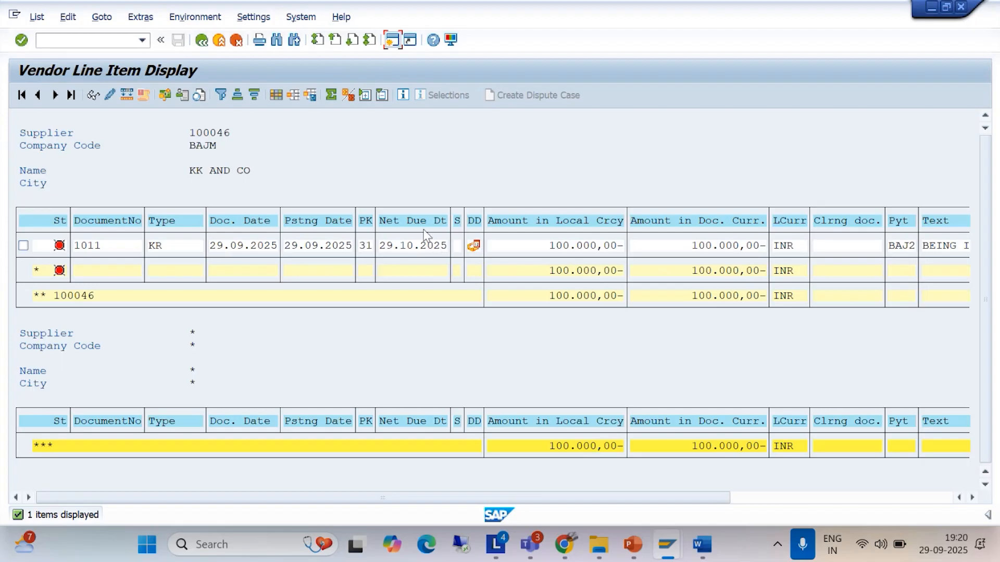
mouse_move(473, 247)
- Leave the vendor line item report and return to SAP Easy Access
left_click(34, 101)
left_click(392, 40)
left_click(219, 42)
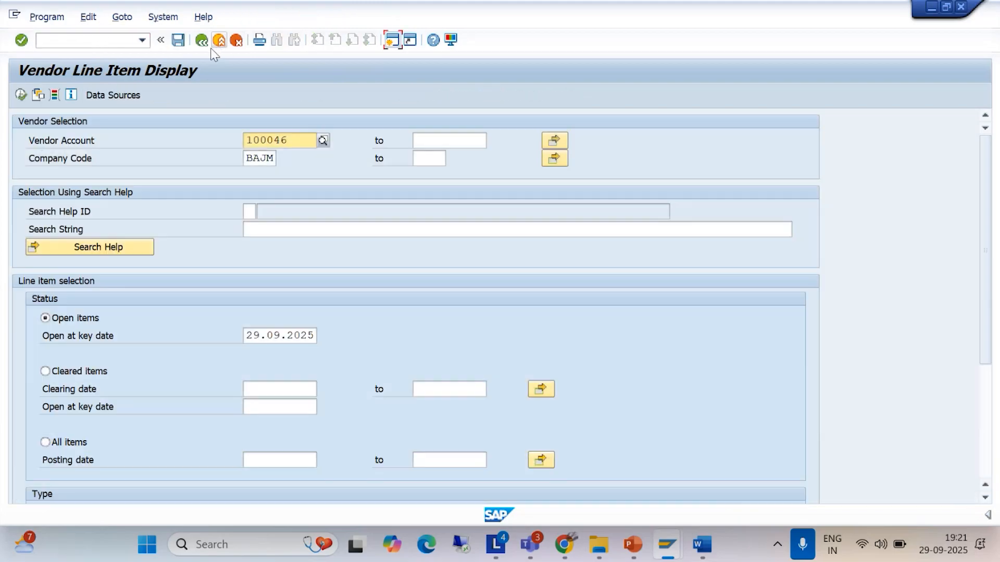
left_click(219, 41)
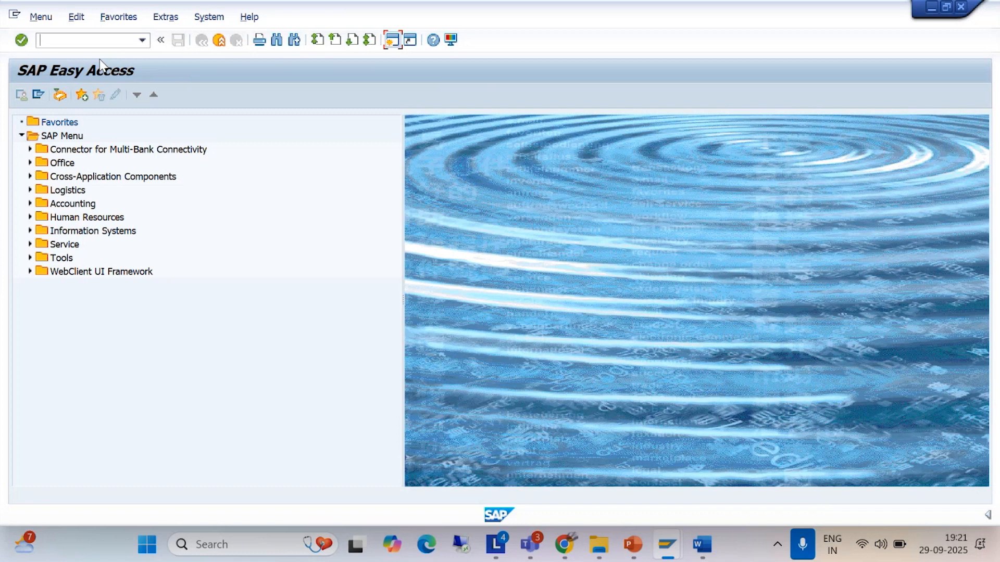
- Switch past the business partner session to the terms of payment session and exit the BAJ2 entry back to SAP Easy Access
left_click(931, 8)
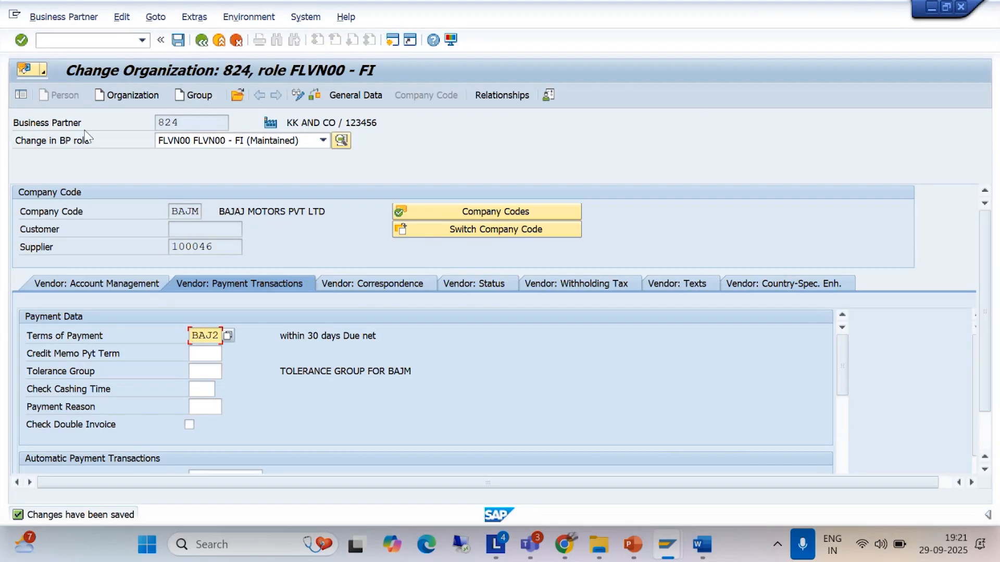
left_click(930, 8)
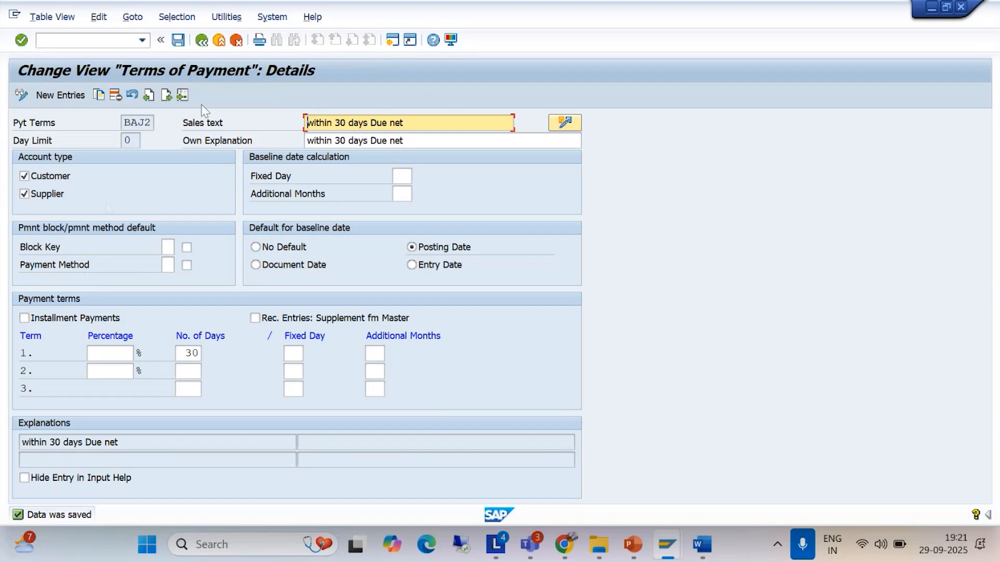
left_click(201, 40)
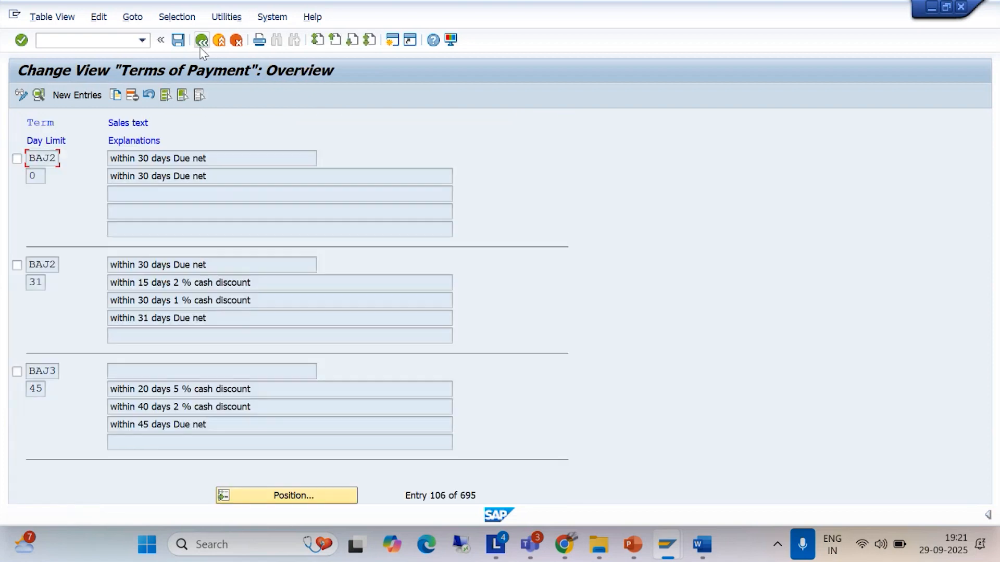
left_click(201, 41)
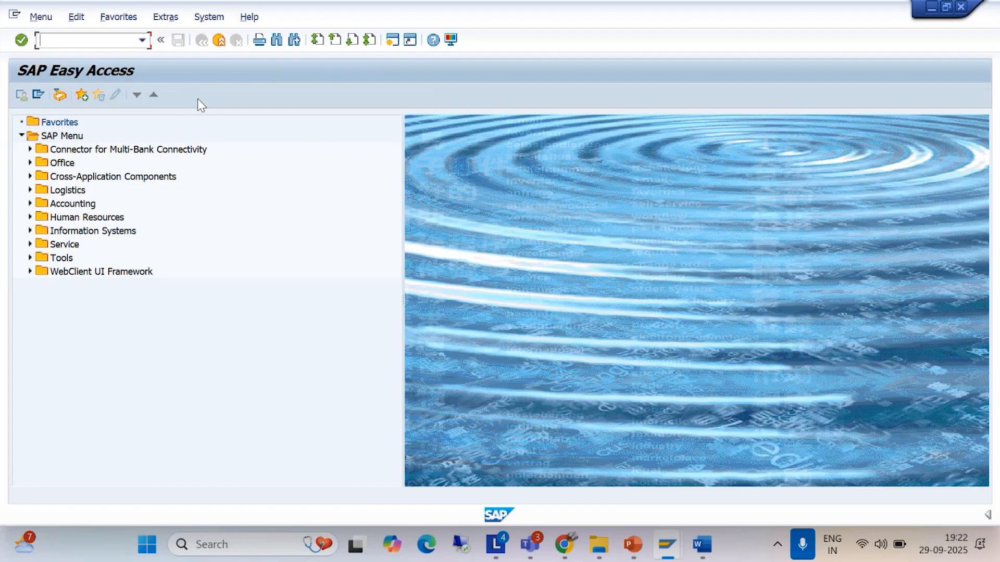
- Run transaction OBB8 and start a new terms of payment entry with the key BAJ3
type("/NS")
key("BackSpace")
type("OBB8")
key("Return")
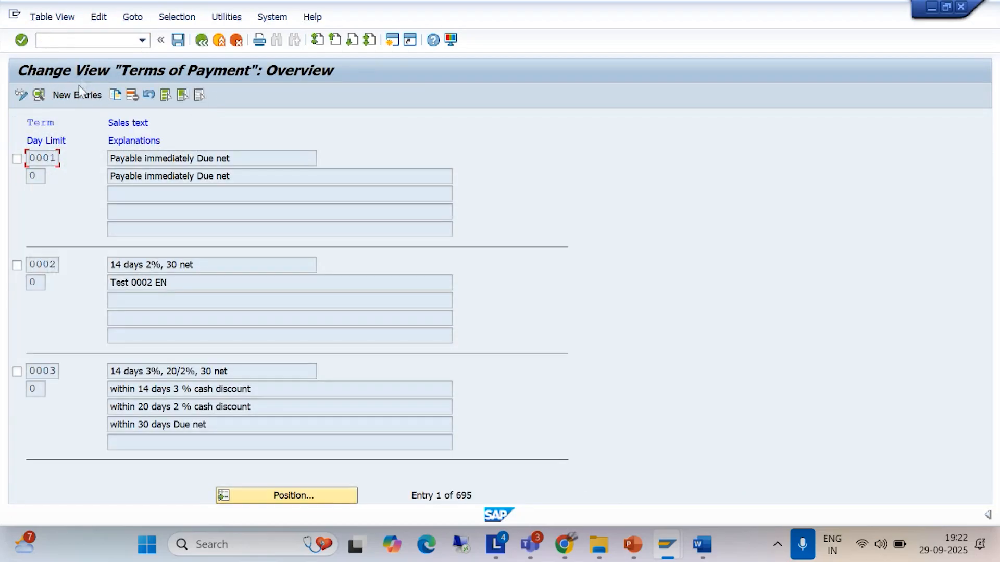
left_click(69, 99)
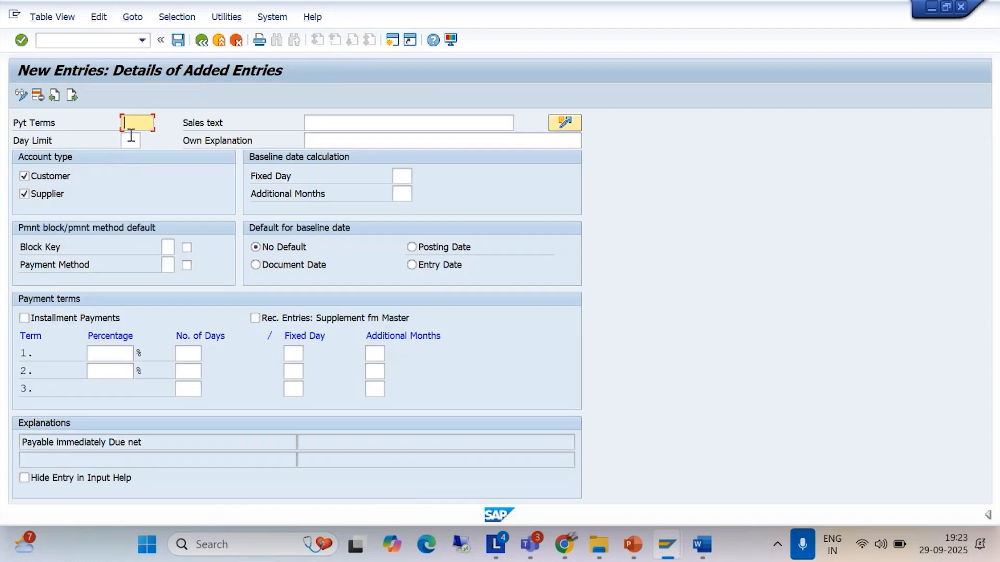
type("BAJ3")
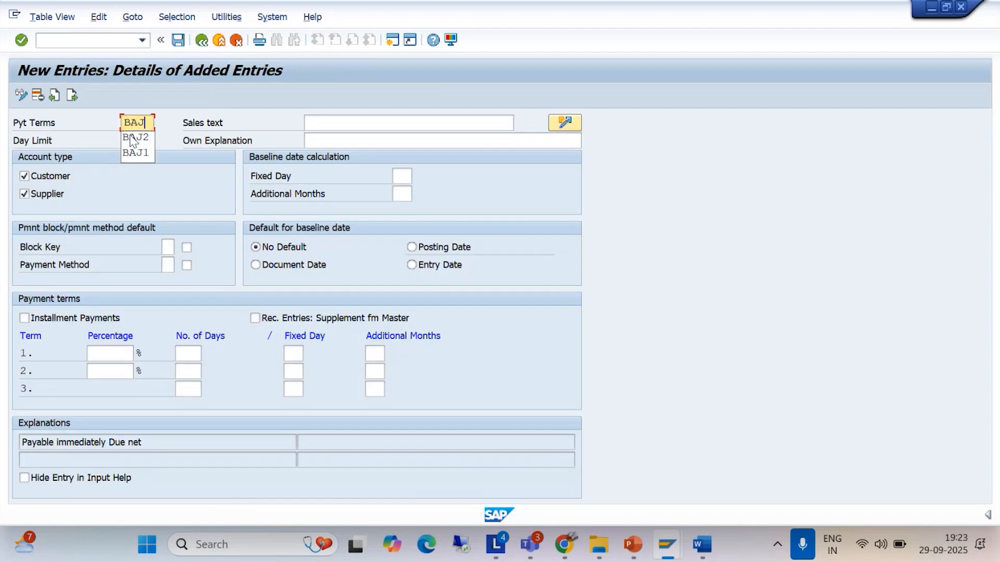
- Set the number of days for BAJ3 to 10 for term 1, 20 for term 2 and 30 for term 3
left_click(191, 389)
type("30")
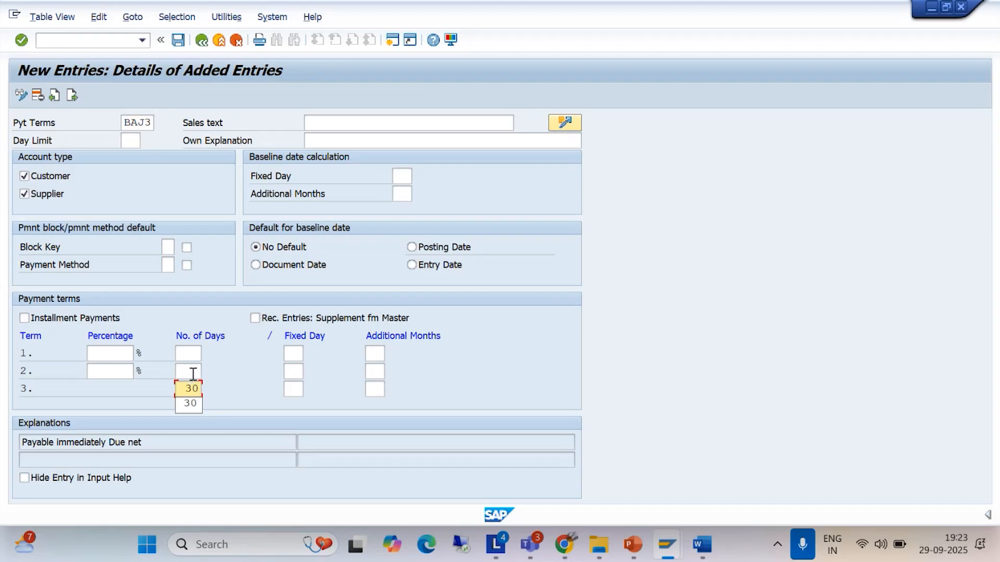
left_click(185, 368)
type("20")
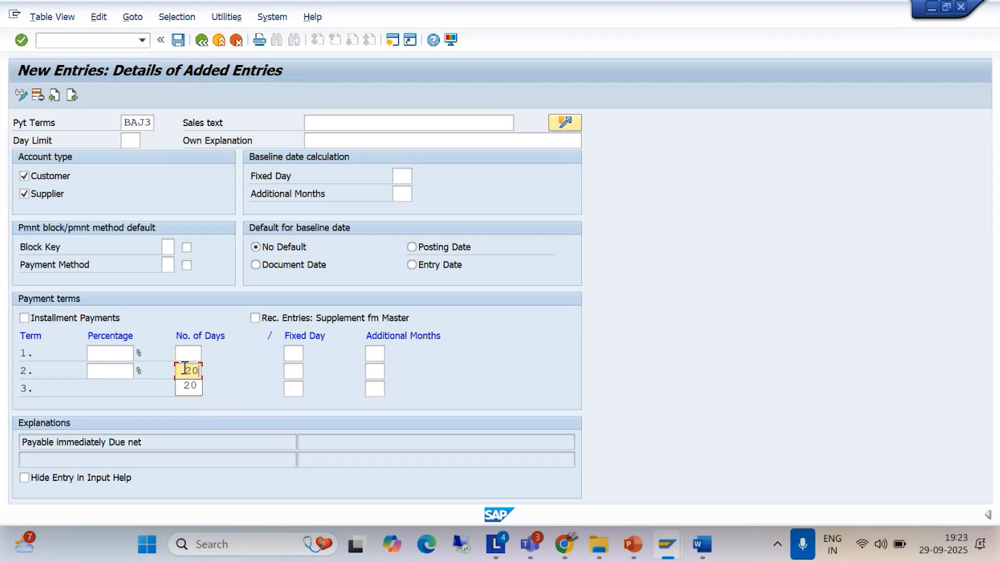
left_click(187, 352)
type("10")
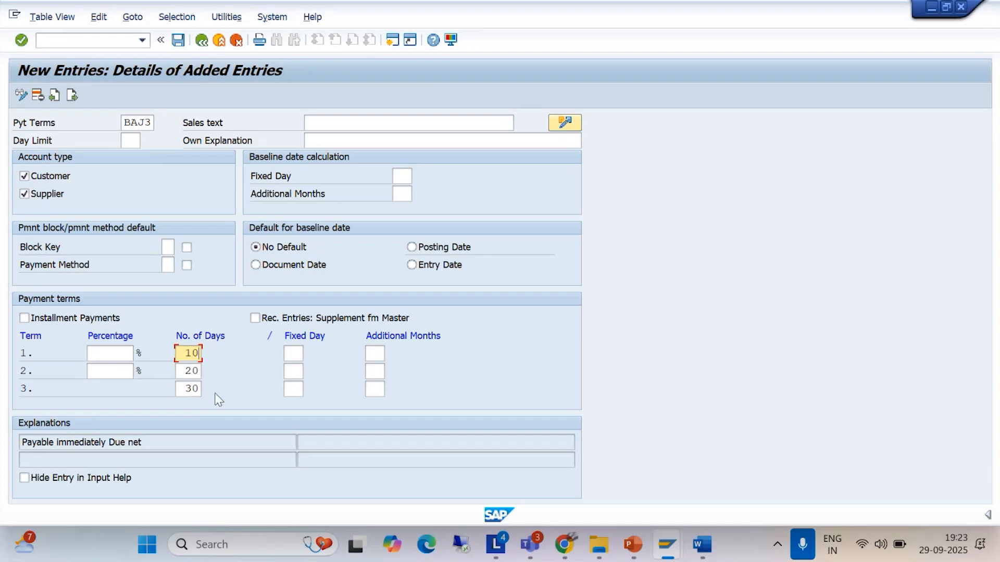
- Set the BAJ3 cash discount percentages to 5 % for term 1 and 2 % for term 2, and validate the entry
left_click(110, 371)
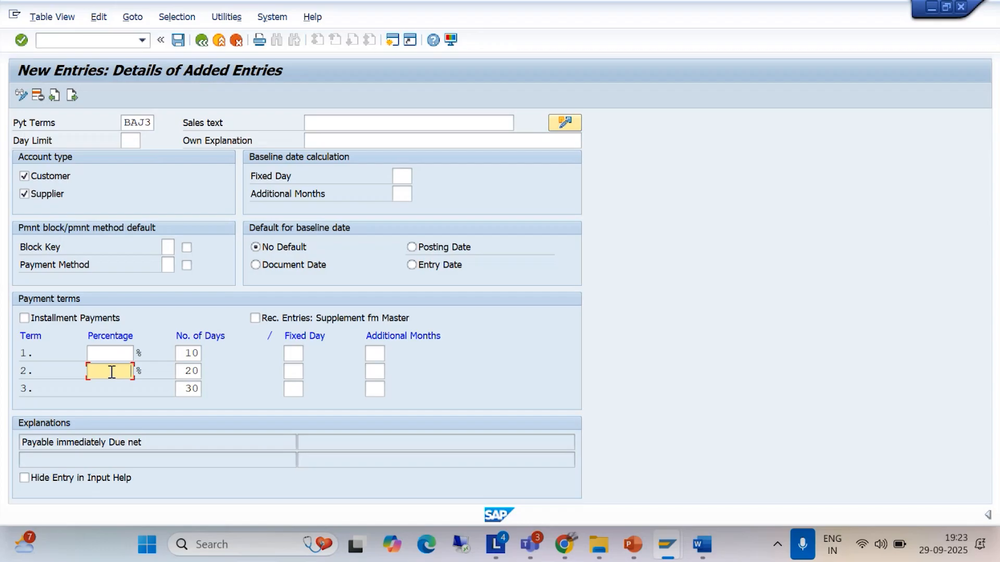
type("2")
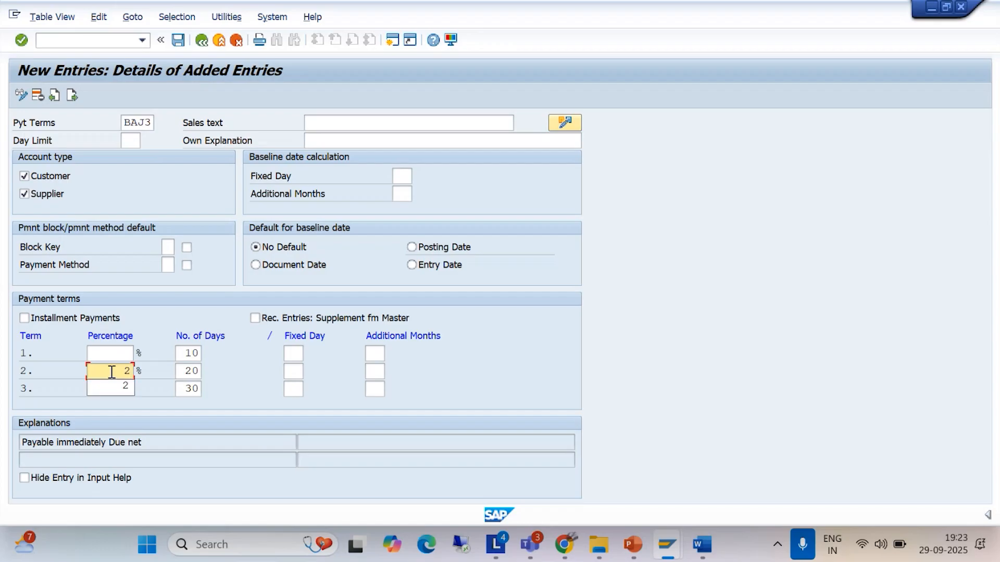
left_click(128, 354)
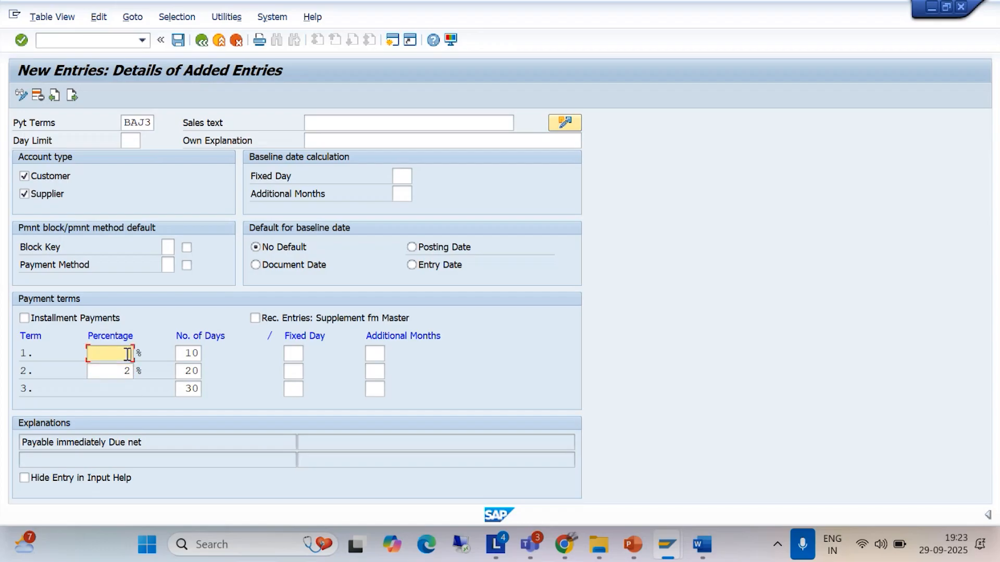
type("5")
key("Return")
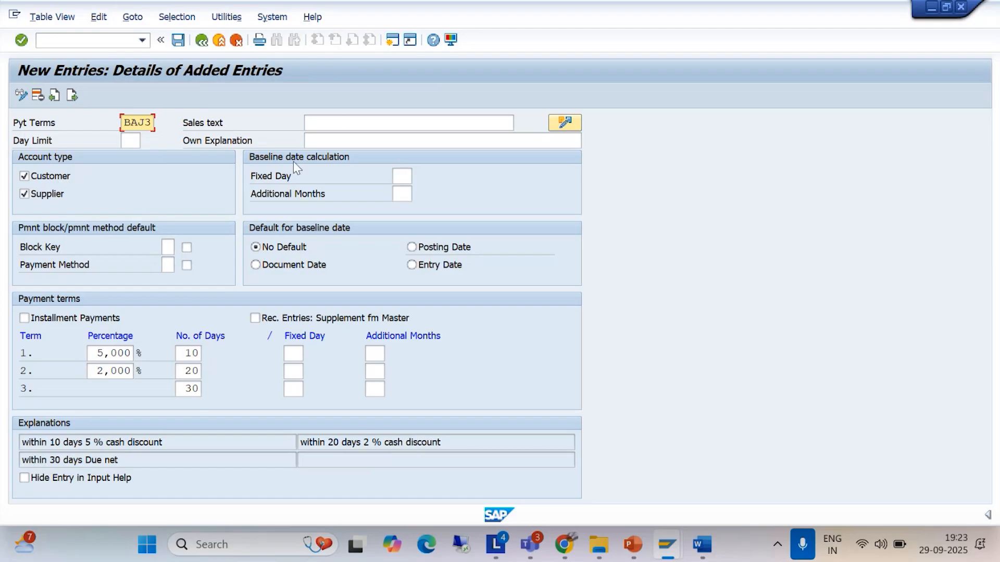
- Enter "TOP WITH DISCOUNT" as the sales text of payment terms BAJ3
left_click(313, 123)
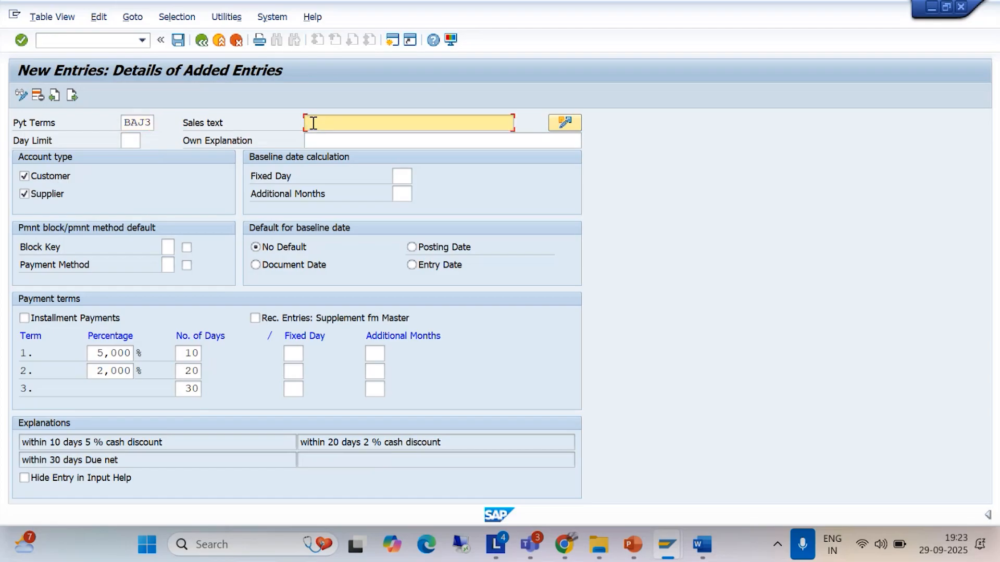
type("TOP WITH DISCOUNT")
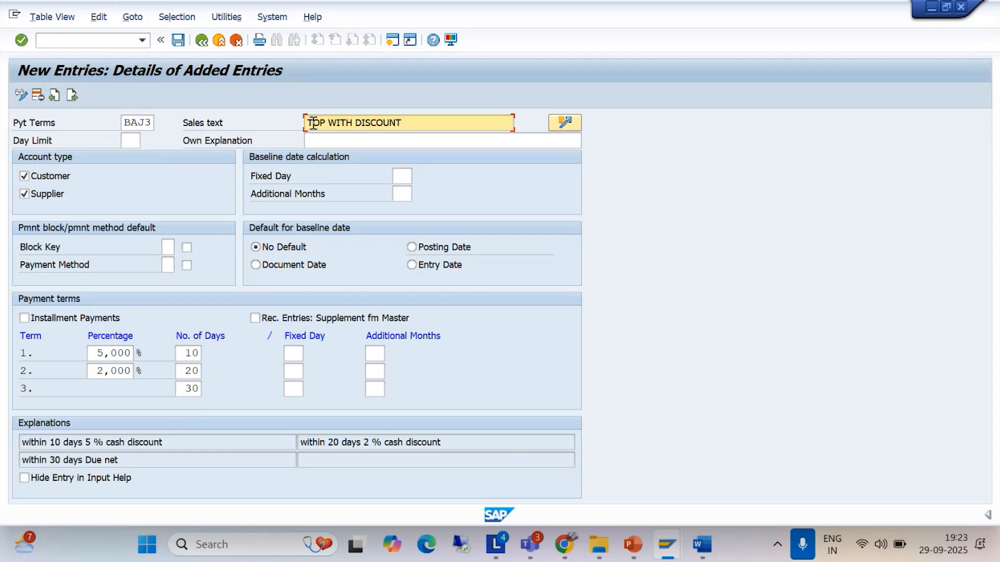
- Set the default baseline date of payment terms BAJ3 to Posting Date and save the entry
left_click(412, 247)
left_click(175, 39)
left_click(327, 266)
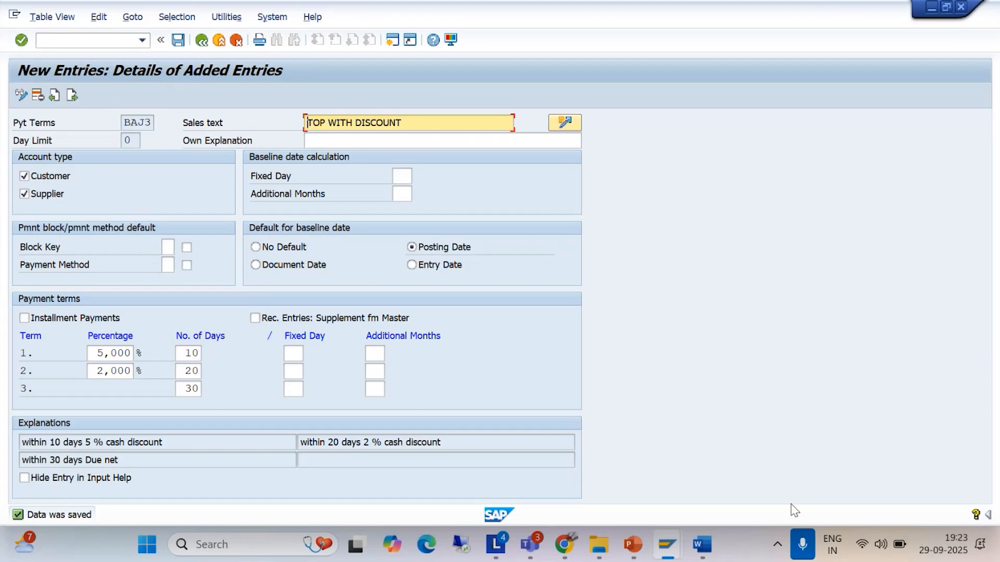
- Switch to the KK AND CO business partner session, set its vendor terms of payment to BAJ3, and save
left_click(667, 545)
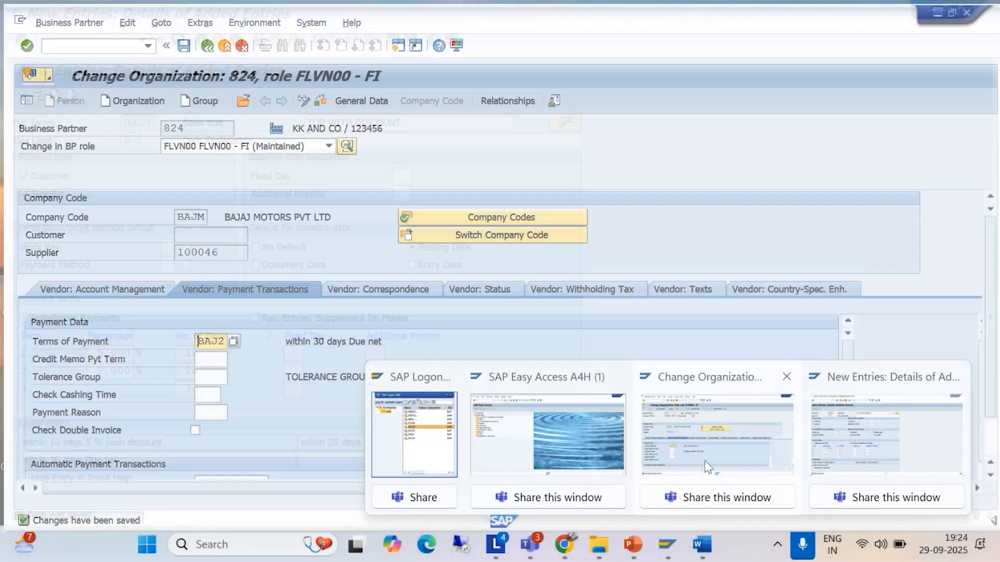
left_click(704, 460)
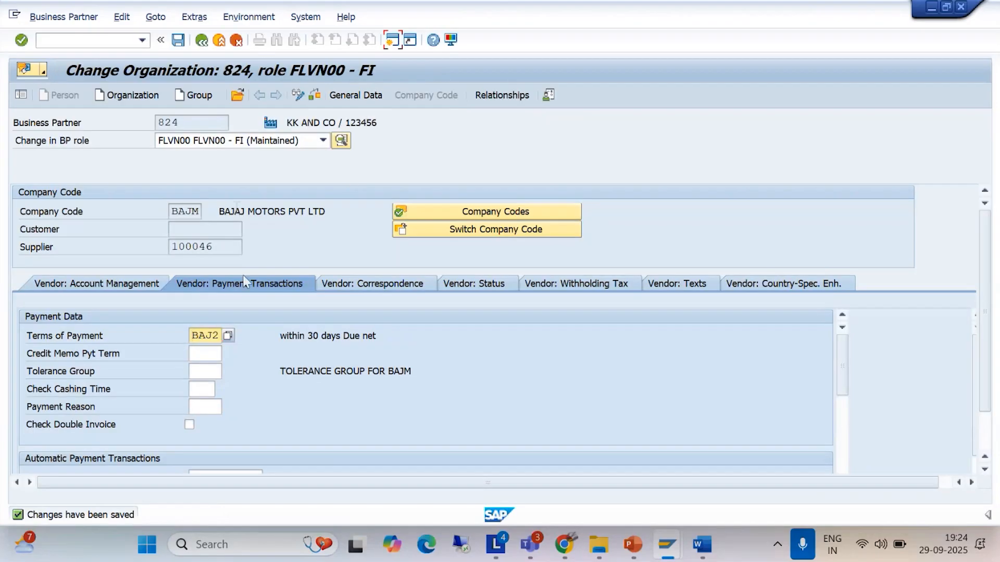
left_click(220, 335)
left_click_drag(219, 335, 183, 339)
type("BAJ3")
key("Return")
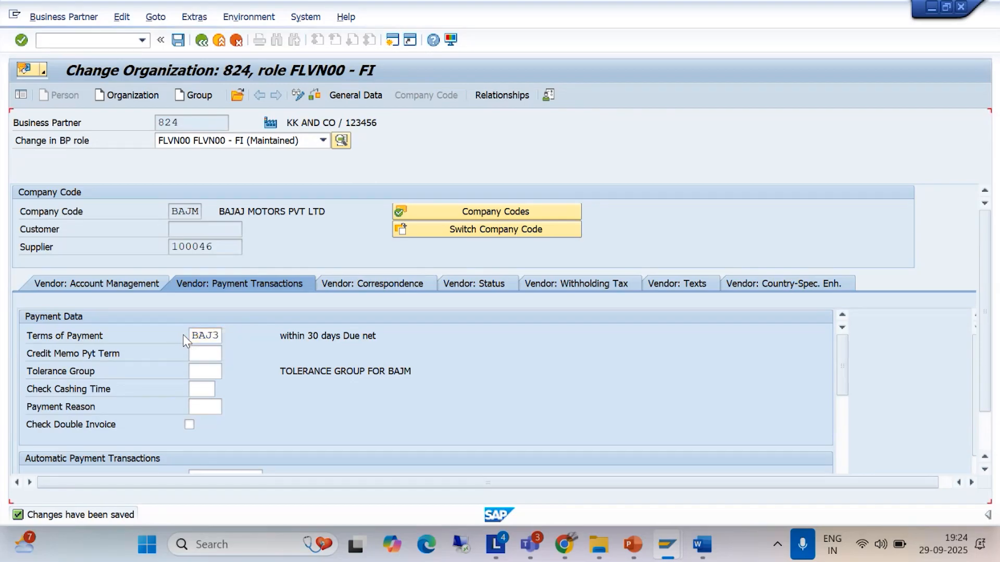
left_click(178, 40)
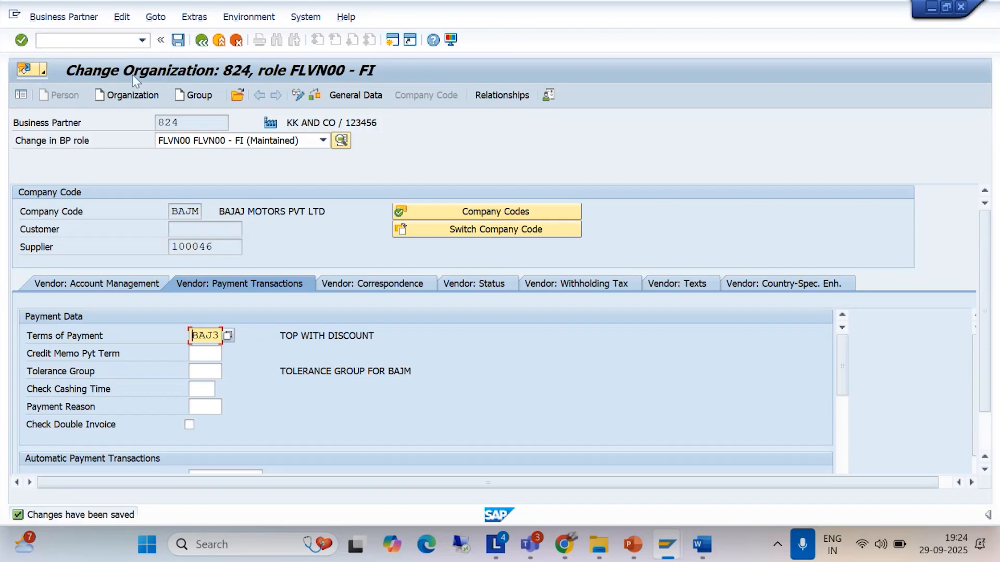
- Close the payment terms and business partner sessions, and run transaction FS00 from the SAP Easy Access session
mouse_move(666, 544)
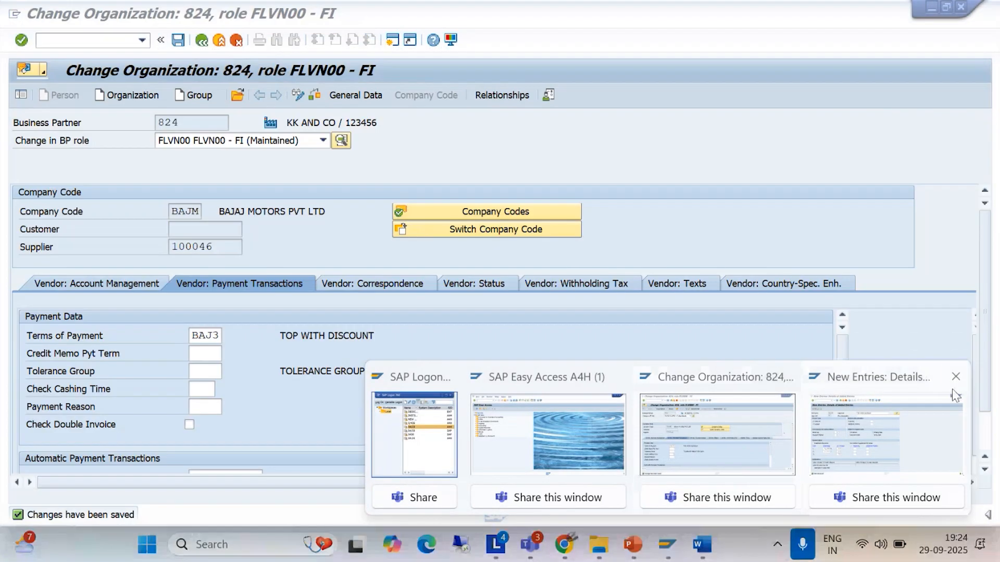
left_click(953, 376)
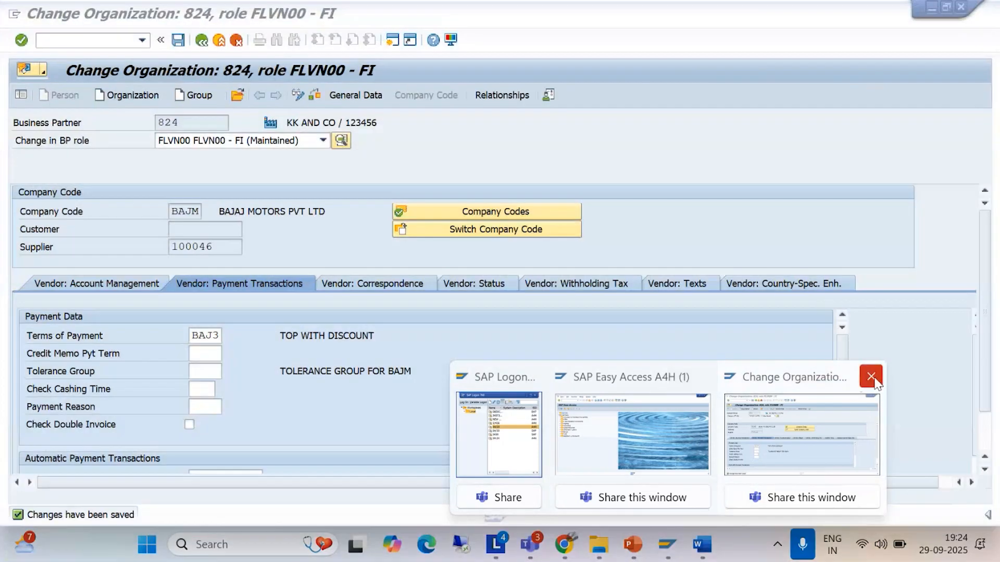
left_click(871, 376)
left_click(688, 438)
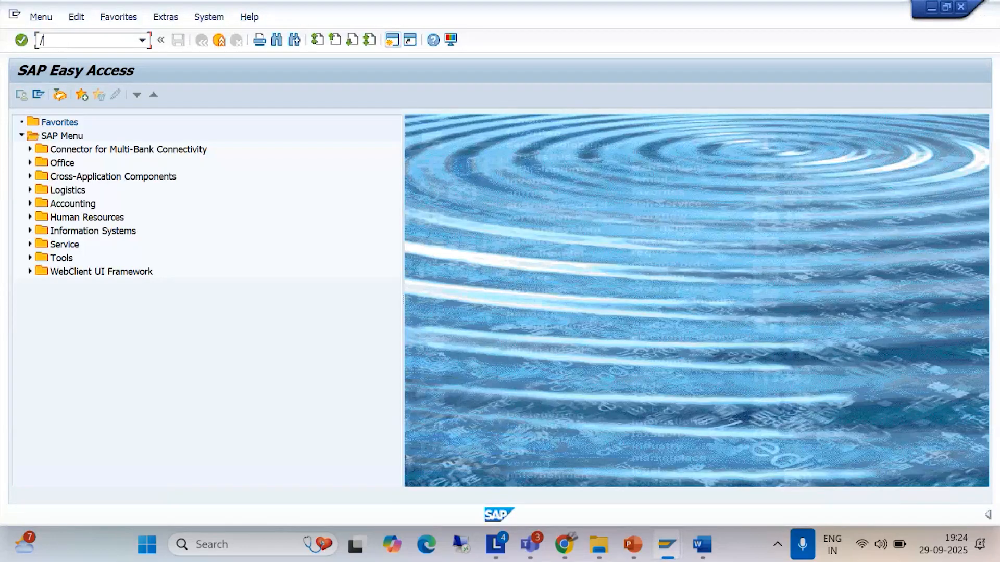
type("/NFS00")
key("Return")
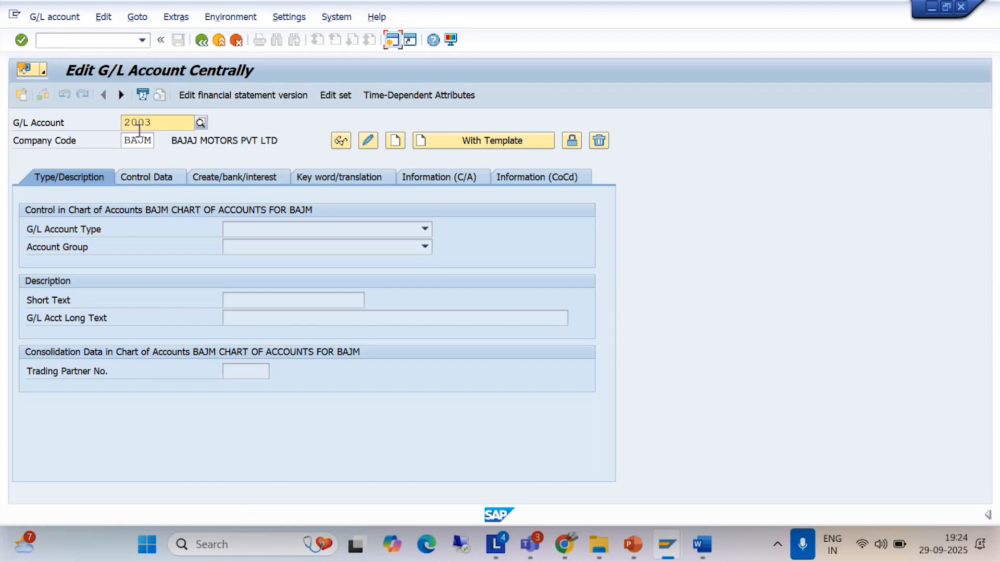
- Change the G/L account display settings to show the accounts in a tree, and restart transaction FS00
left_click(294, 18)
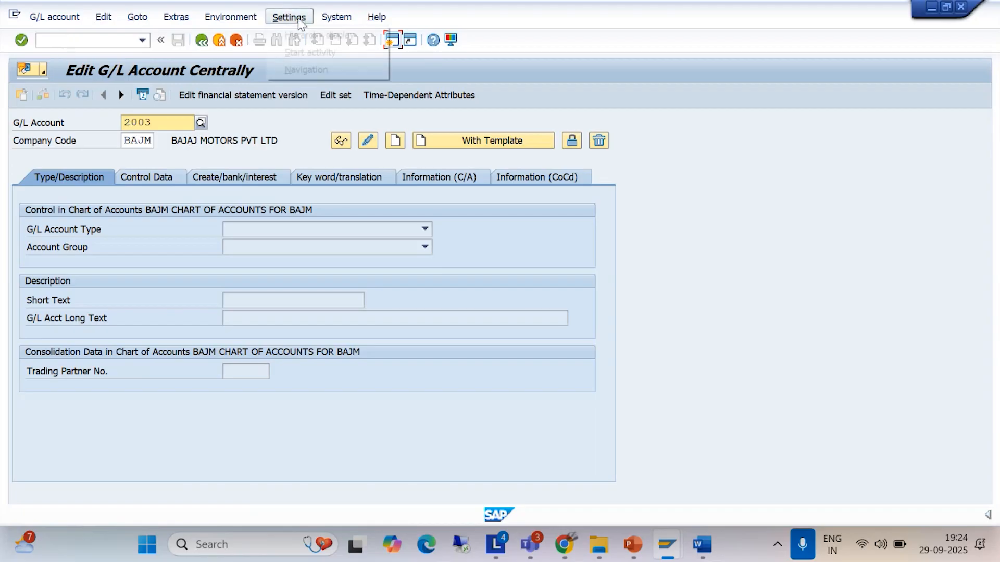
left_click(306, 34)
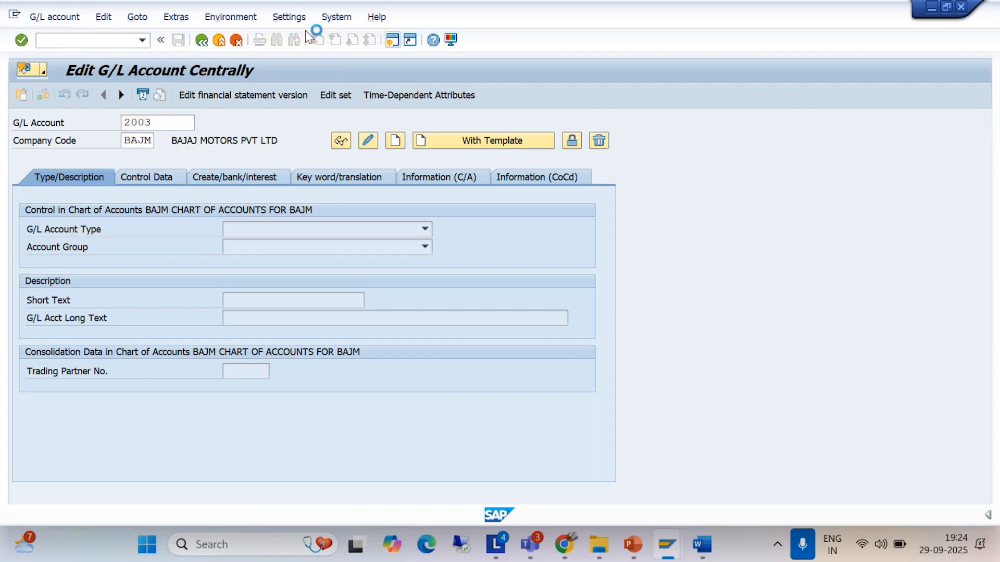
left_click(367, 219)
left_click(622, 249)
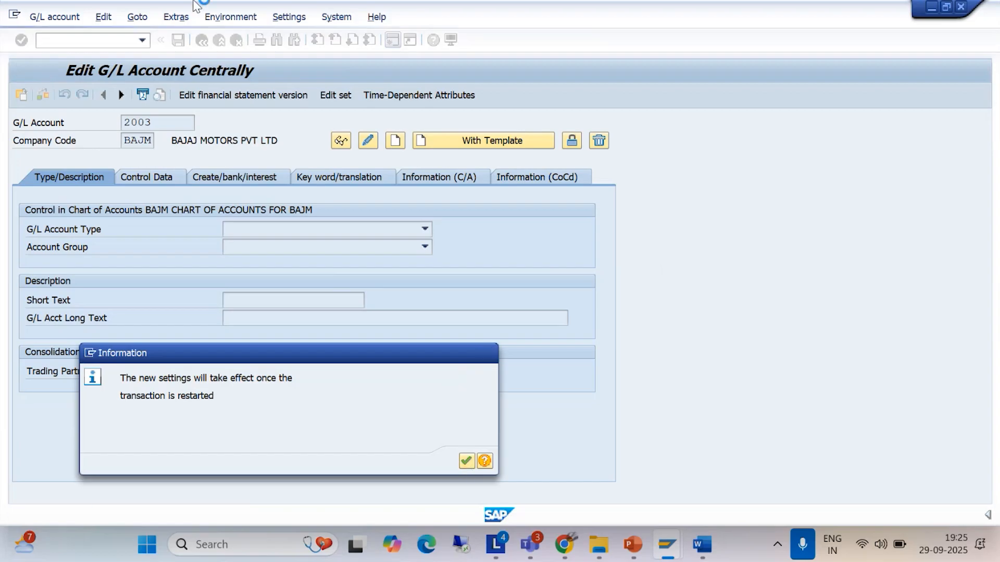
left_click(466, 460)
left_click(142, 41)
left_click(112, 57)
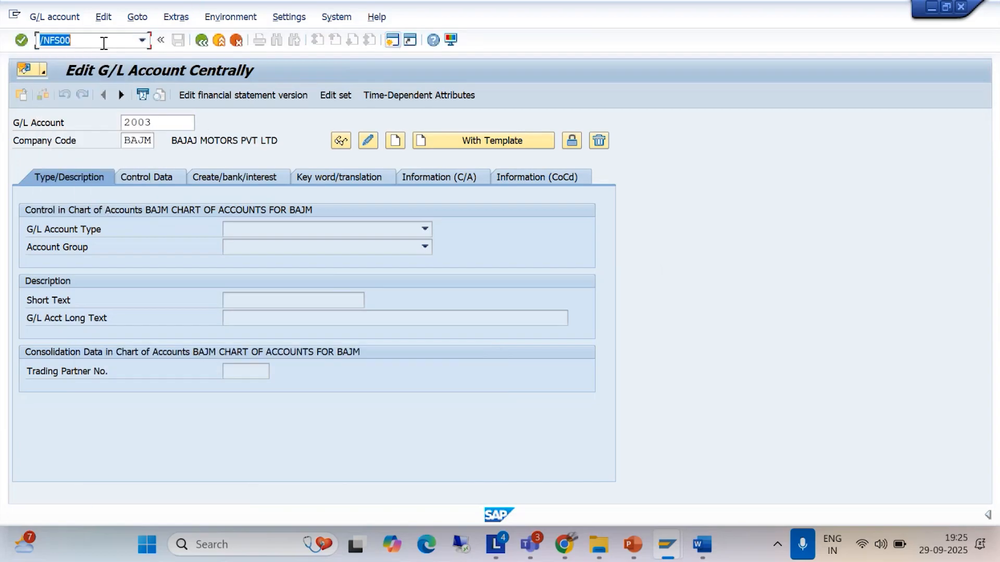
key("Return")
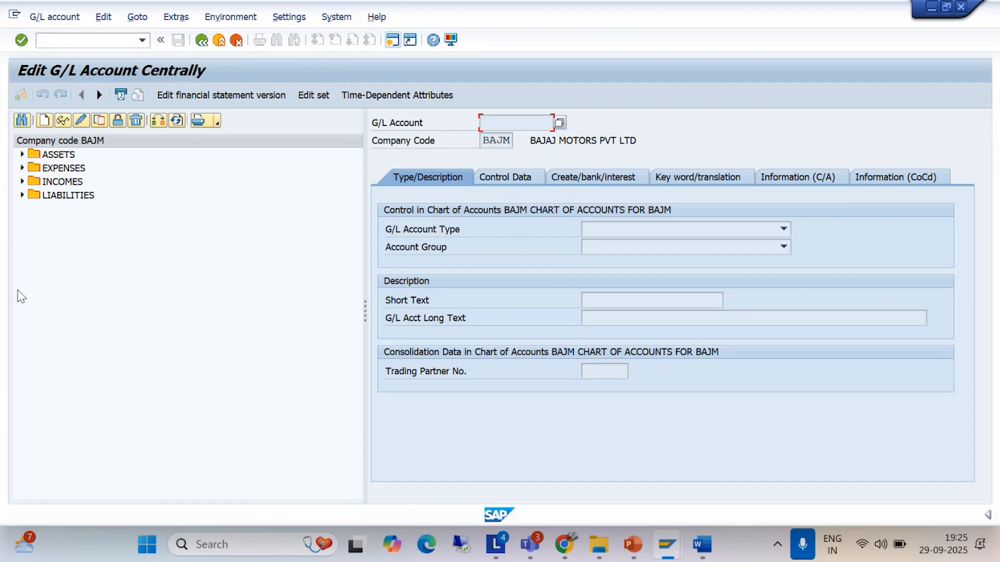
- Expand the INCOMES group and start creating G/L account 4001 in company code BAJM
left_click(22, 181)
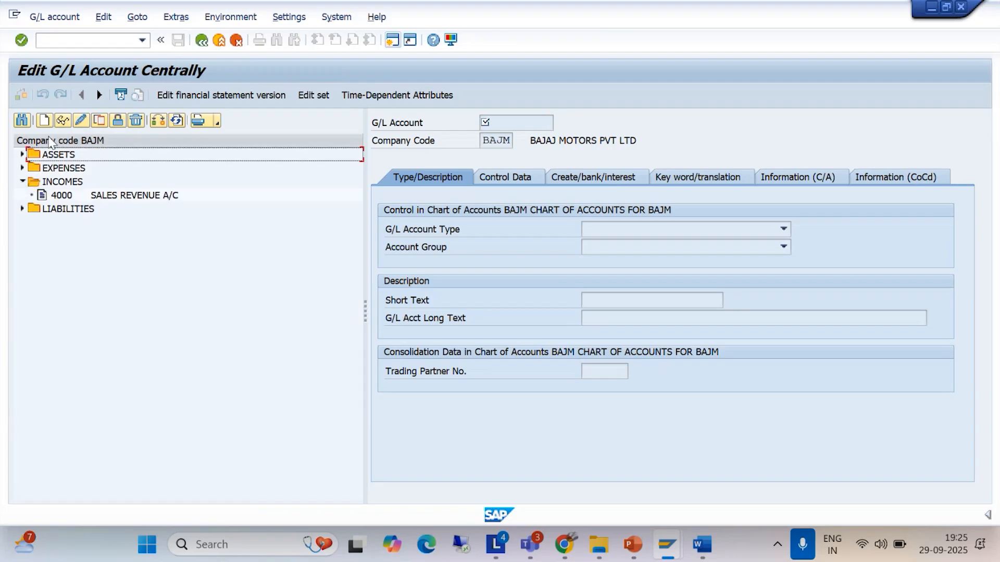
left_click(44, 121)
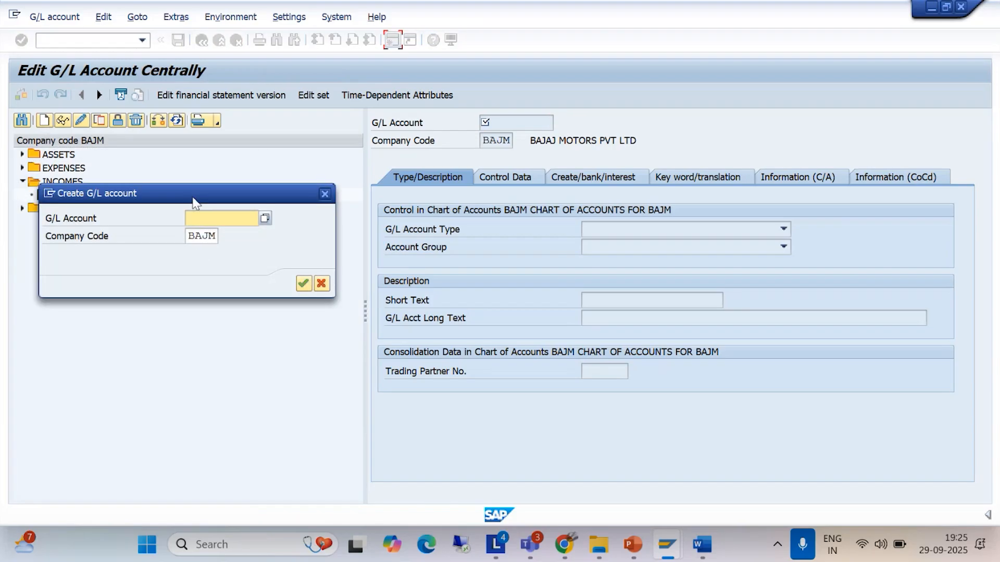
left_click_drag(195, 197, 196, 249)
type("4000")
key("BackSpace")
type("1")
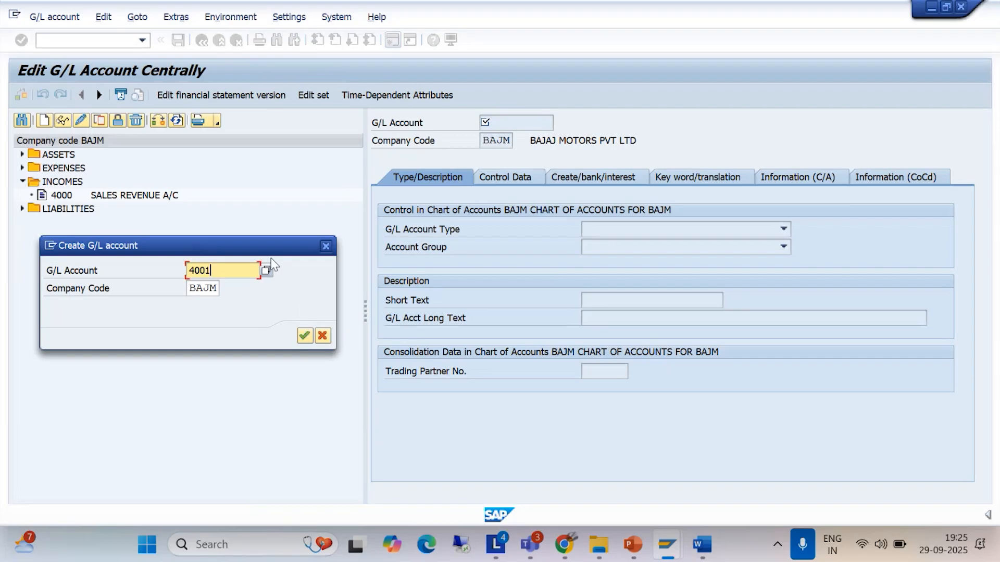
left_click(304, 336)
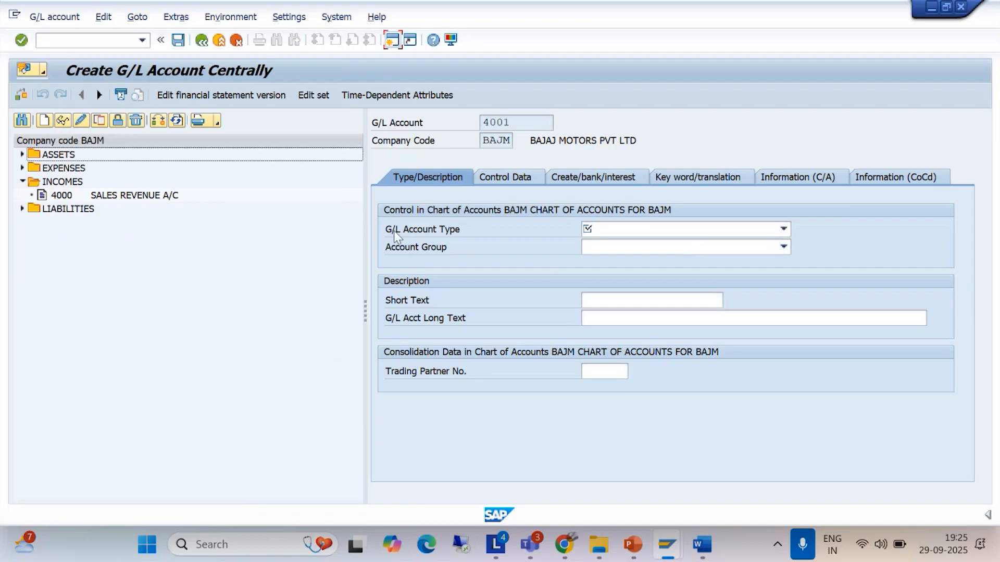
- Set the account type of 4001 to Primary Costs or Revenue and its account group to INCM INCOMES
left_click(783, 229)
left_click(674, 309)
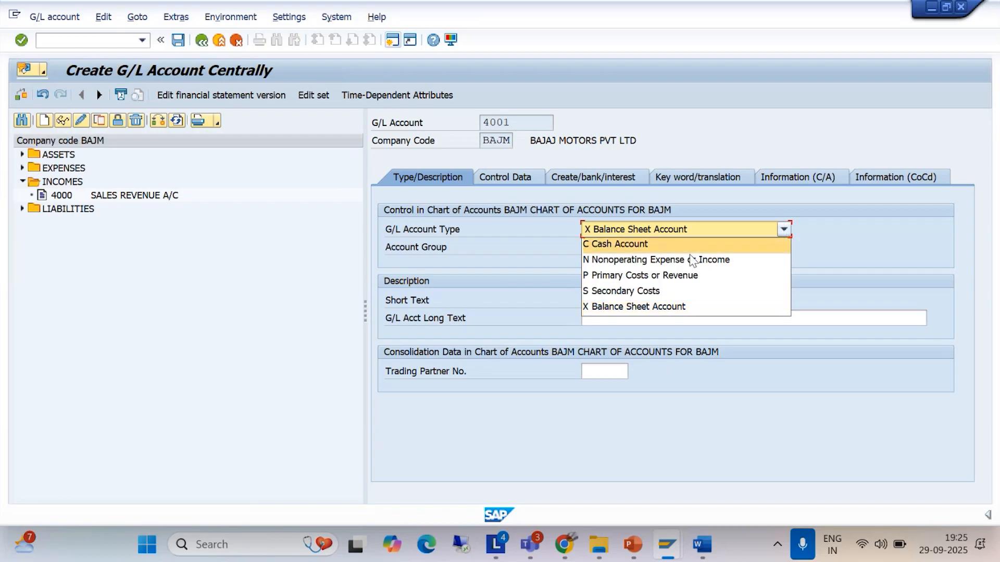
left_click(692, 275)
left_click(786, 248)
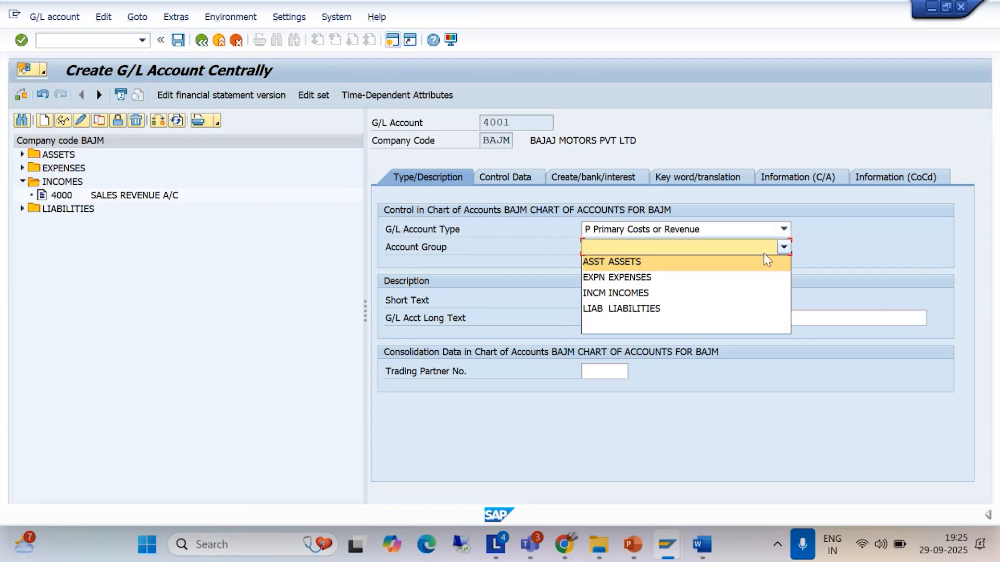
left_click(618, 300)
- Enter "DISCOUNT RECIEVED" as the short text and "DISCOUNT RECEIVED" as the long text of account 4001
left_click(617, 301)
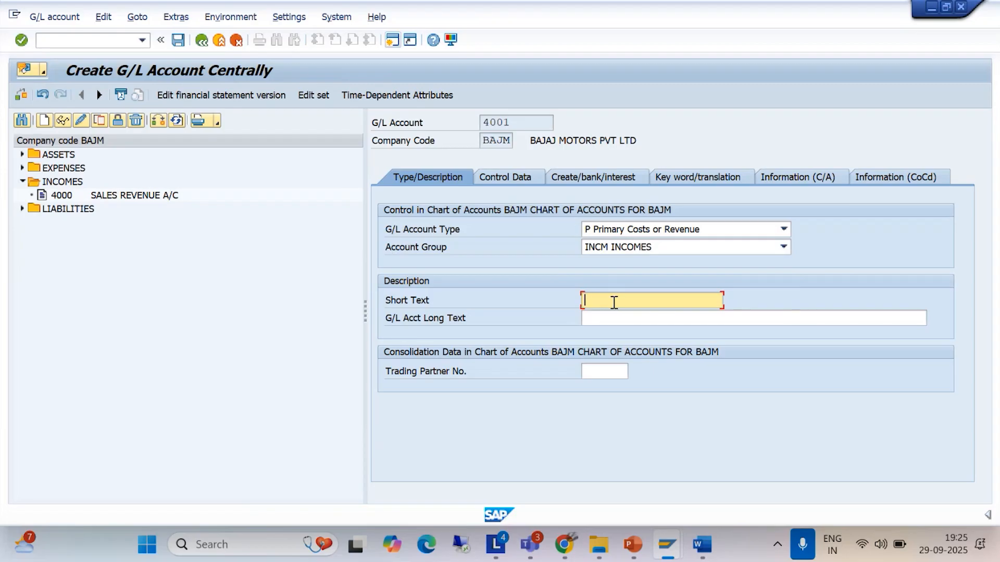
type("DISCOUNT RECIEVED")
left_click(608, 320)
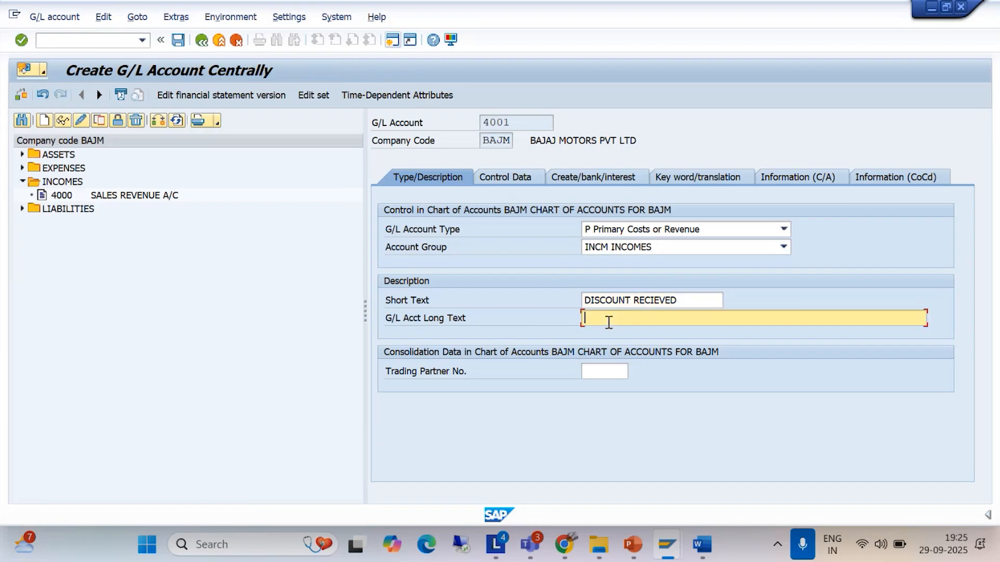
type("DISCOUNT RECEIVED")
- Set the sort key of account 4001 to 001 in its control data and validate the entry
left_click(521, 180)
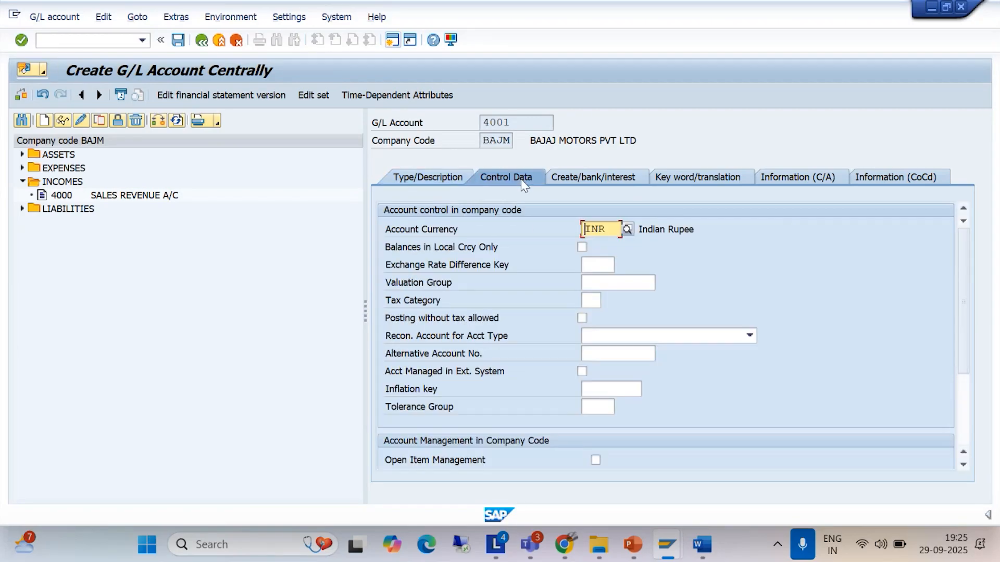
scroll(968, 362, "down", 3)
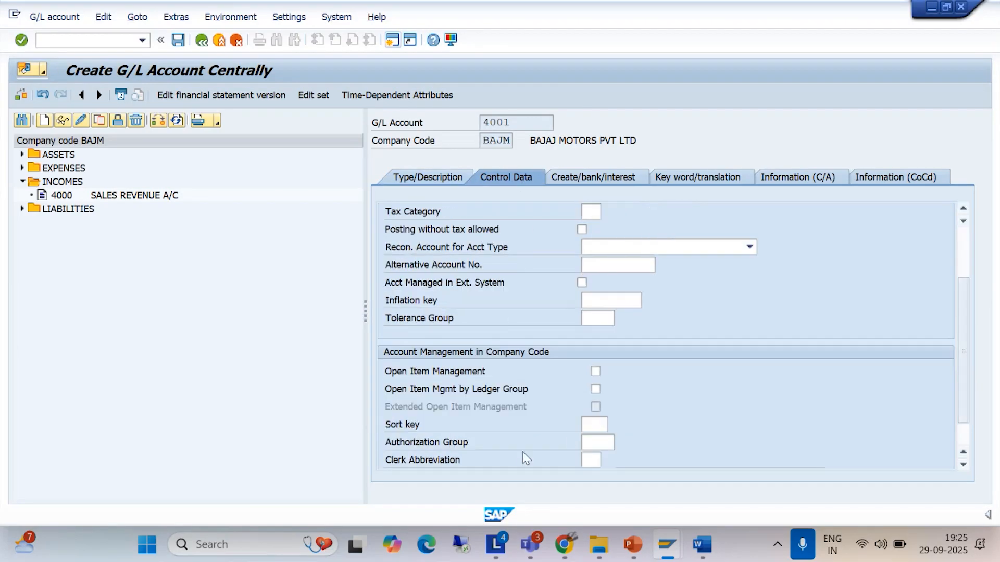
left_click(591, 426)
type("001")
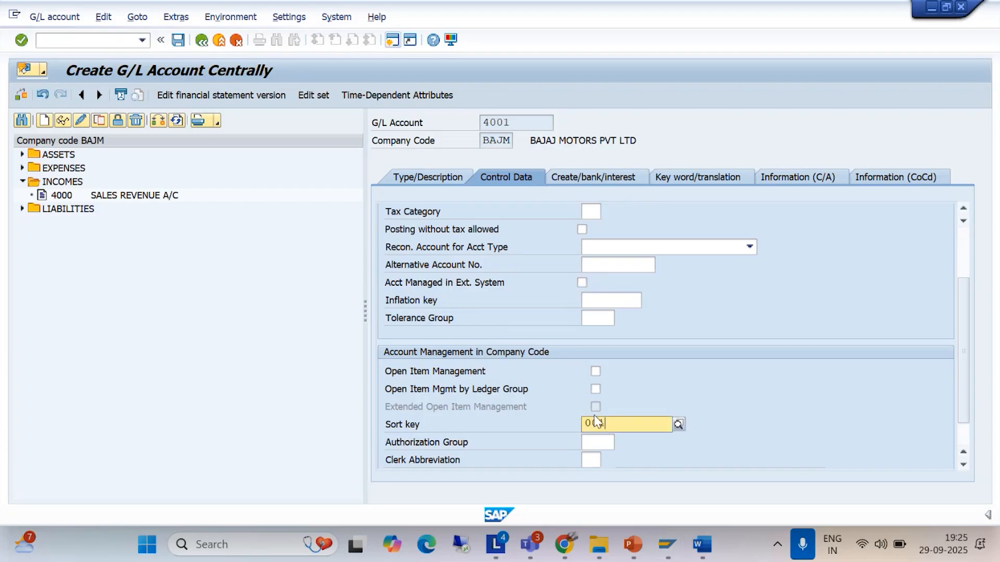
key("Return")
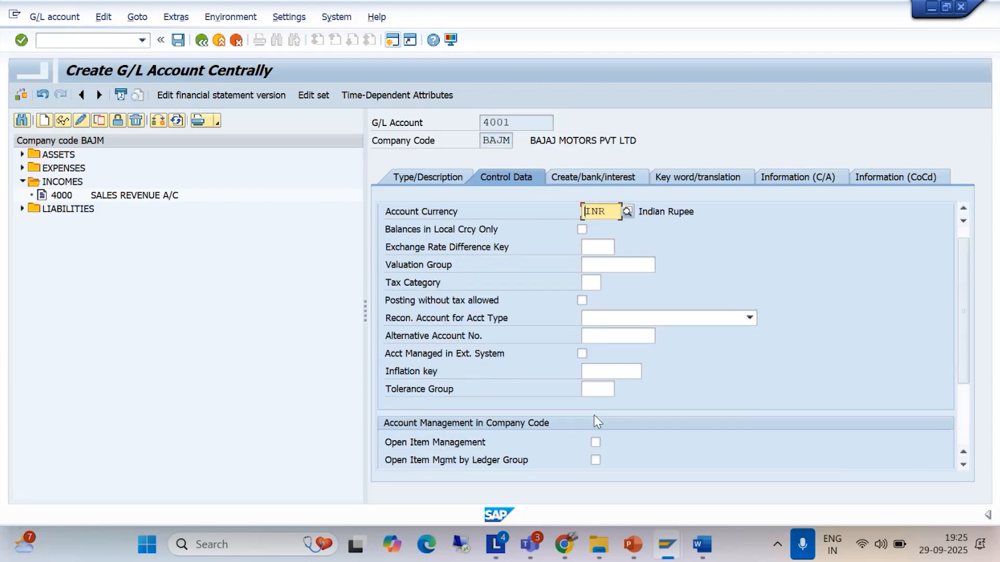
- Assign field status group G001 to account 4001
left_click(594, 178)
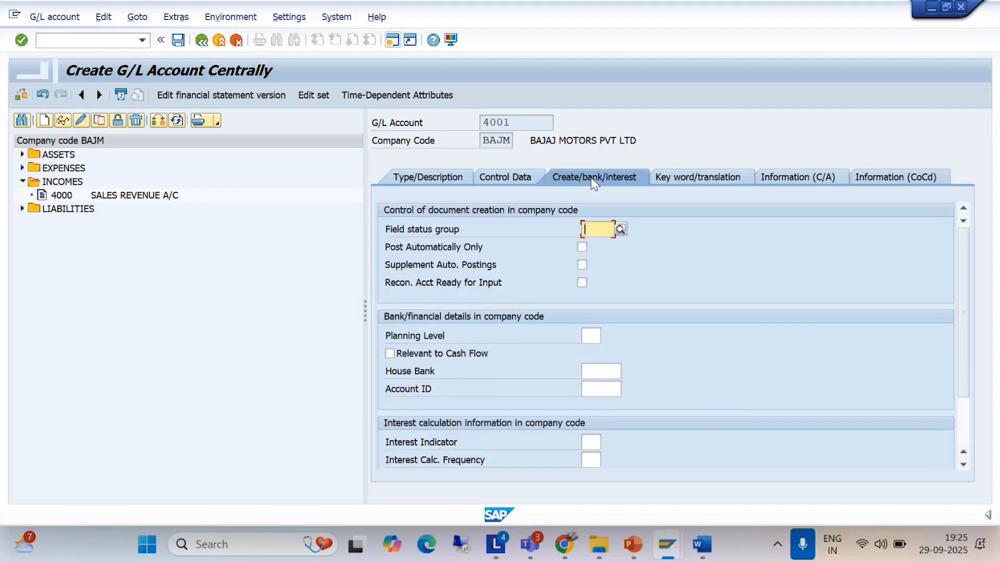
type("G")
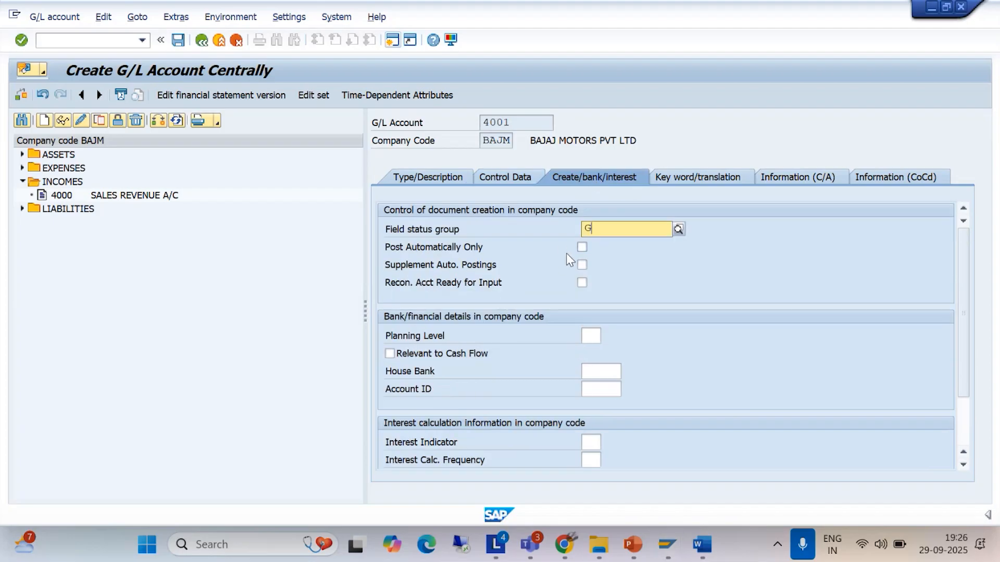
type("001")
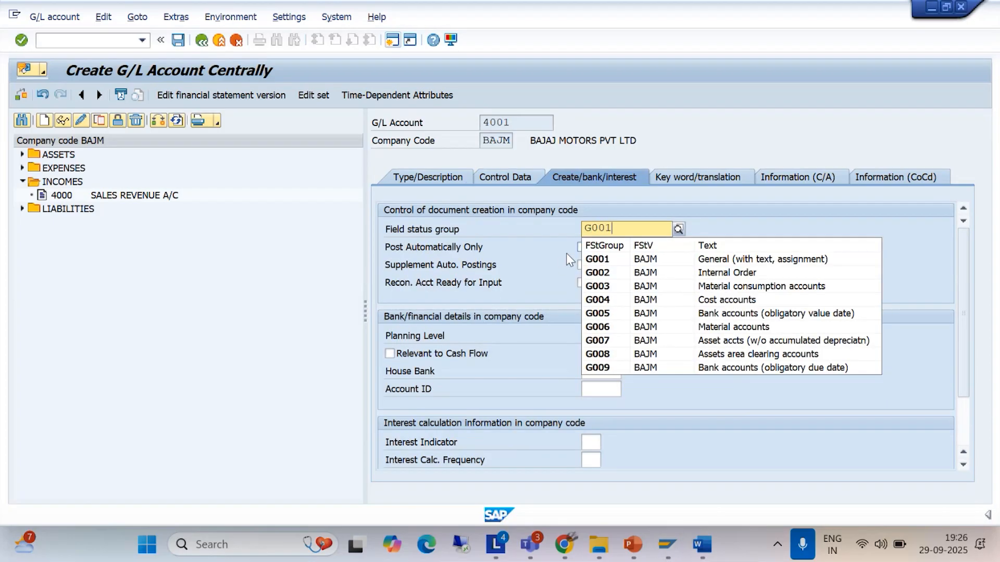
left_click(602, 259)
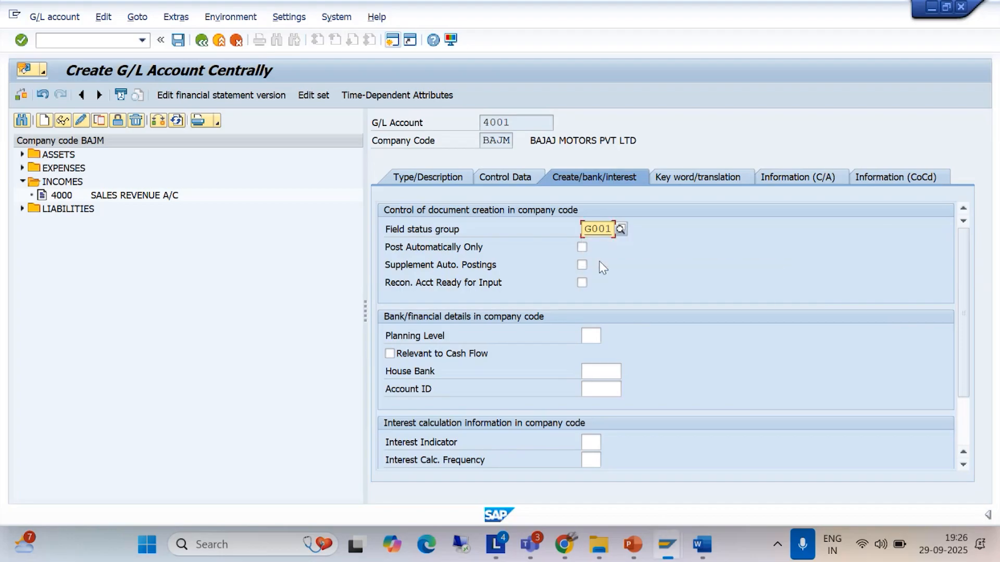
- Review the terms of payment with discount section in the Word notes, return to SAP, and save G/L account 4001
left_click(702, 544)
scroll(503, 275, "down", 10)
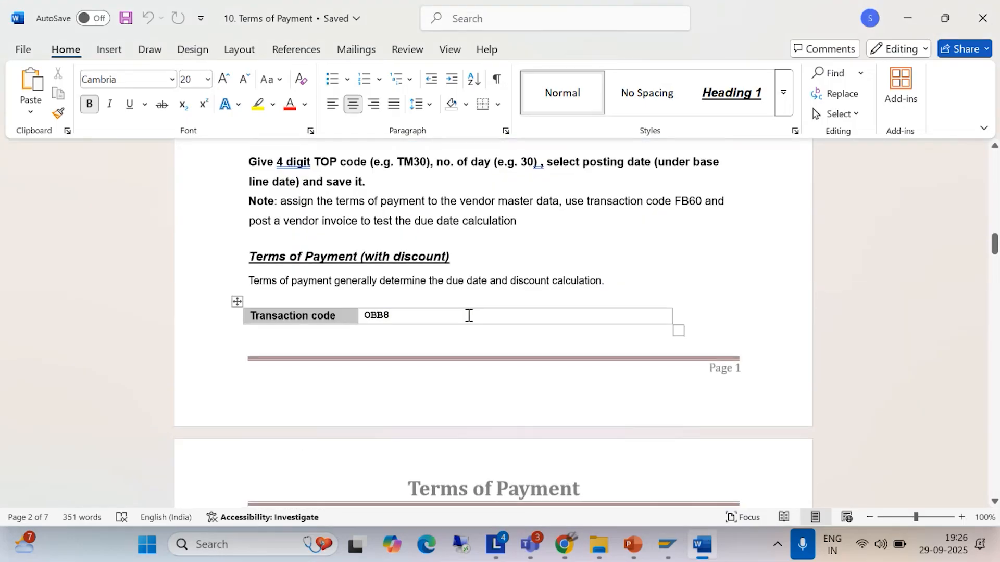
scroll(399, 241, "down", 10)
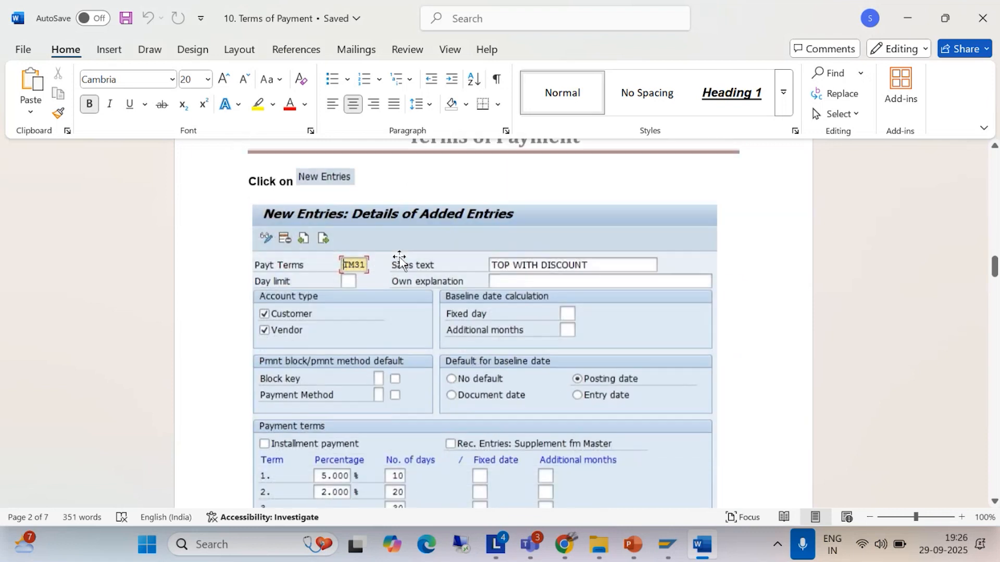
scroll(399, 260, "down", 10)
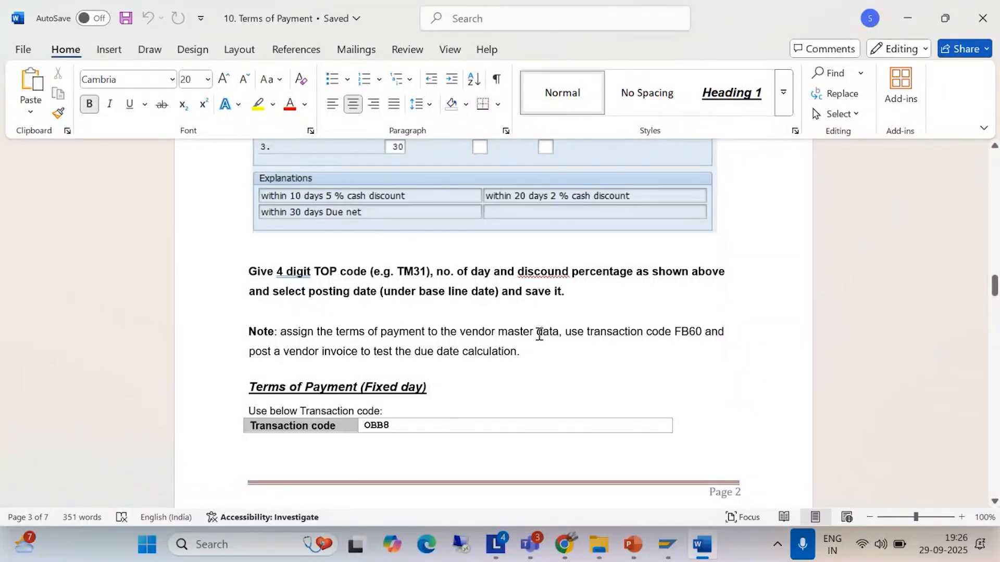
left_click(907, 18)
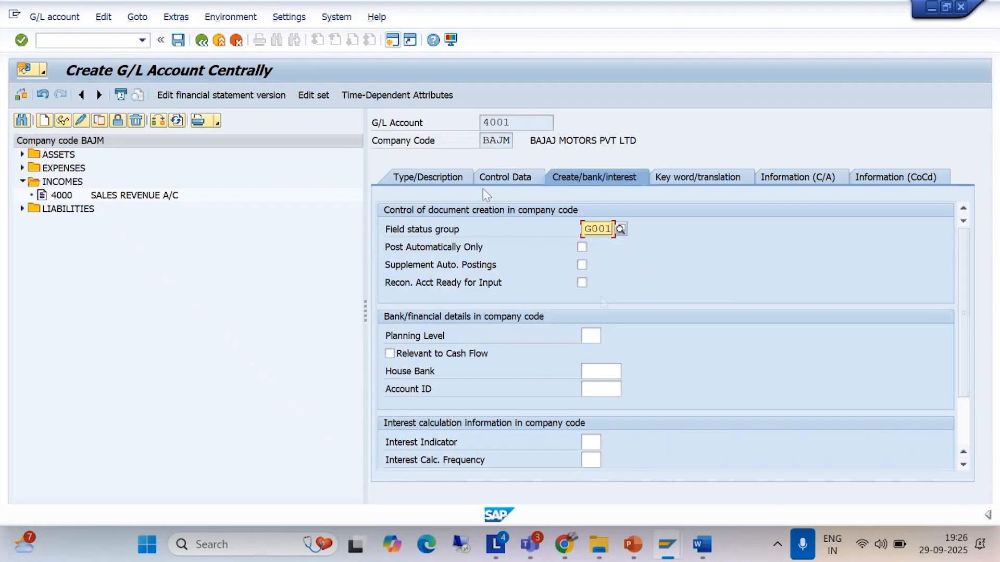
left_click(178, 41)
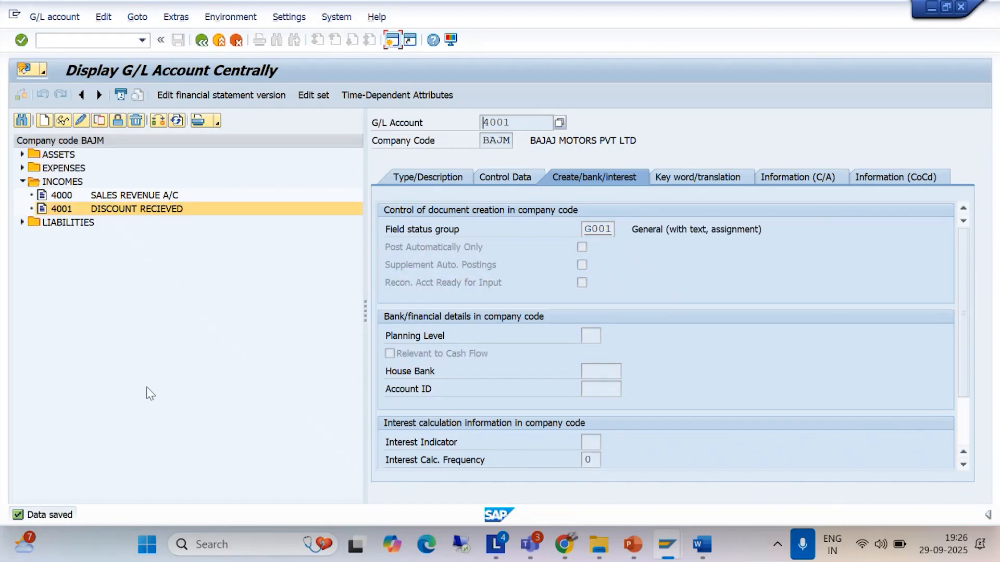
- Open transaction OBXU for chart of accounts BAJM and save the posting rules for cash discount received without account determination by tax code
left_click(82, 38)
type("/NOBXU")
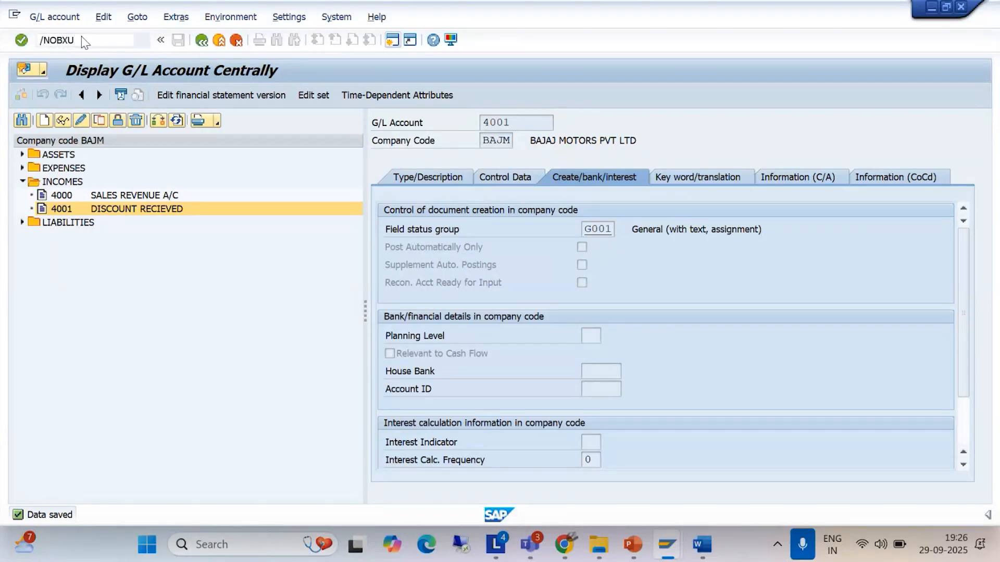
key("Return")
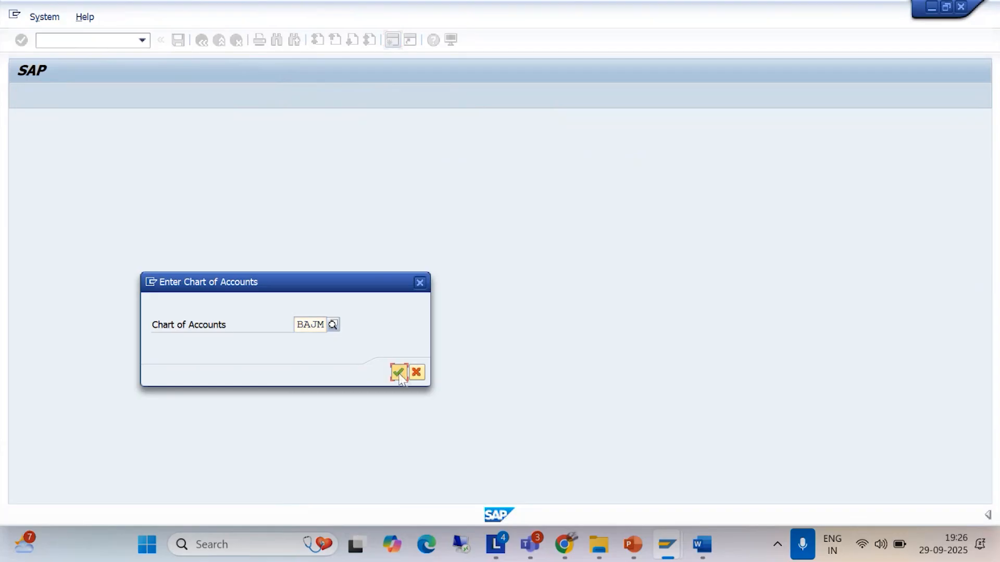
left_click(398, 371)
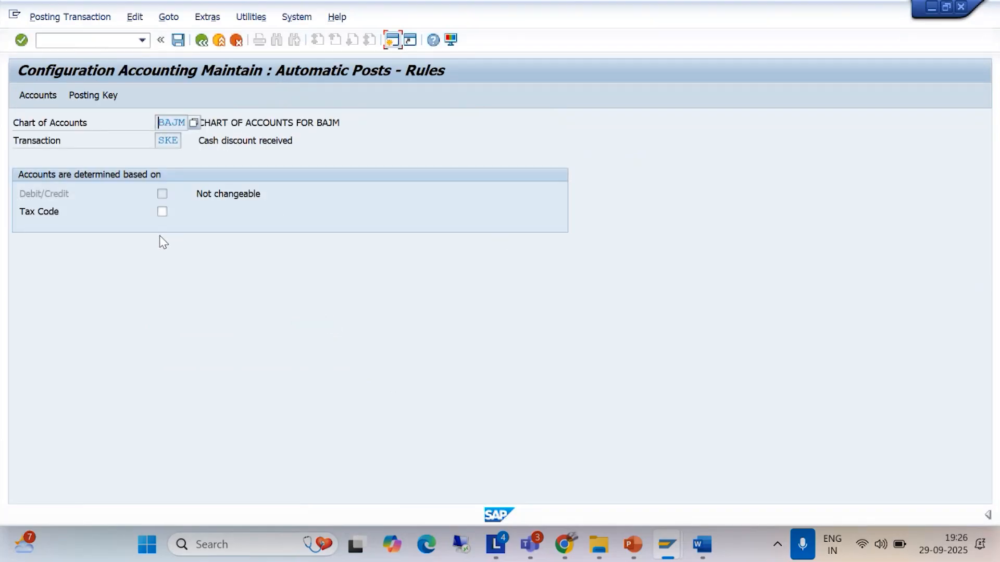
key("ctrl+s")
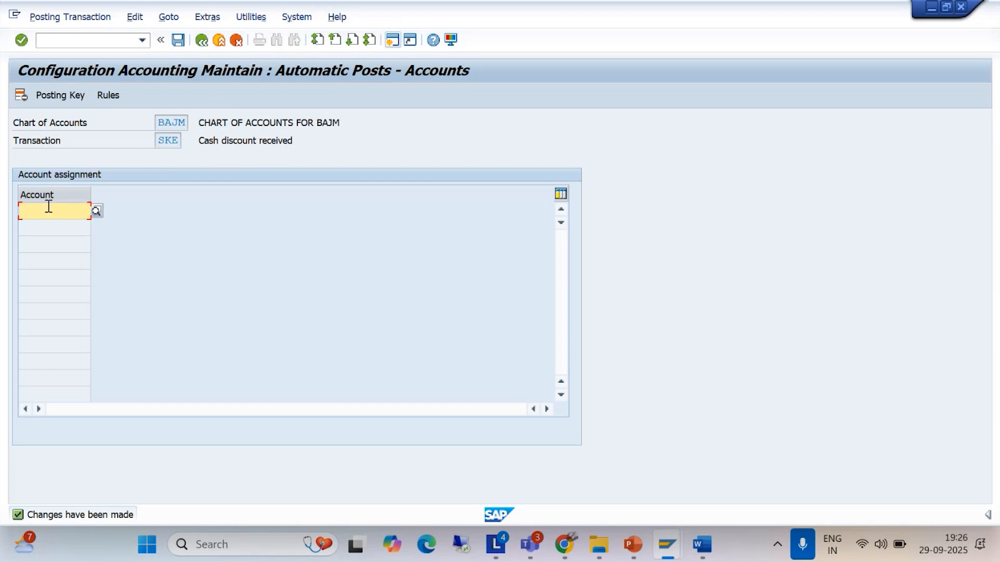
- Assign G/L account 4001 to cash discount received, save it under the BAJAJ GROUP OF COMPANIES customizing request, and exit the configuration
left_click(95, 211)
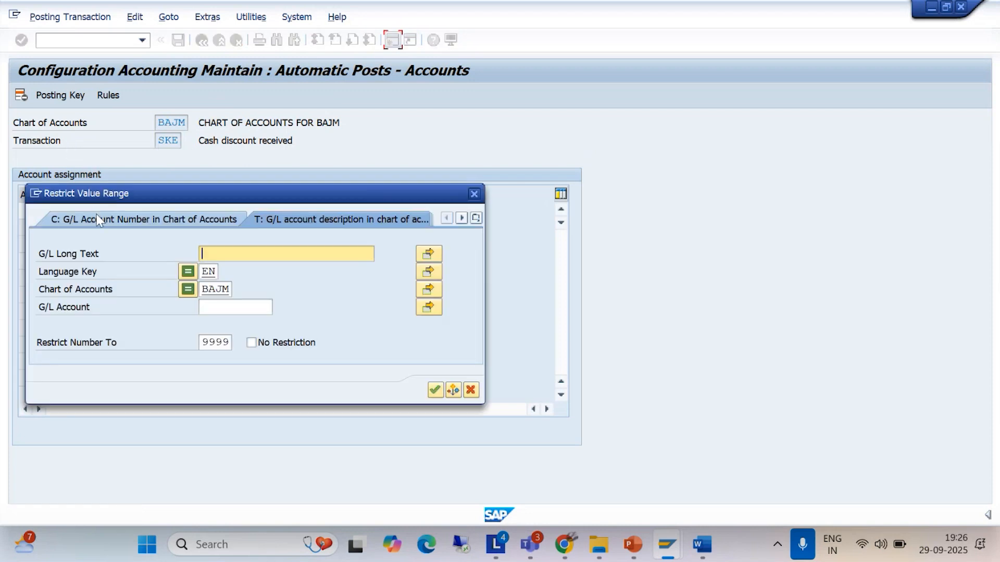
left_click(435, 391)
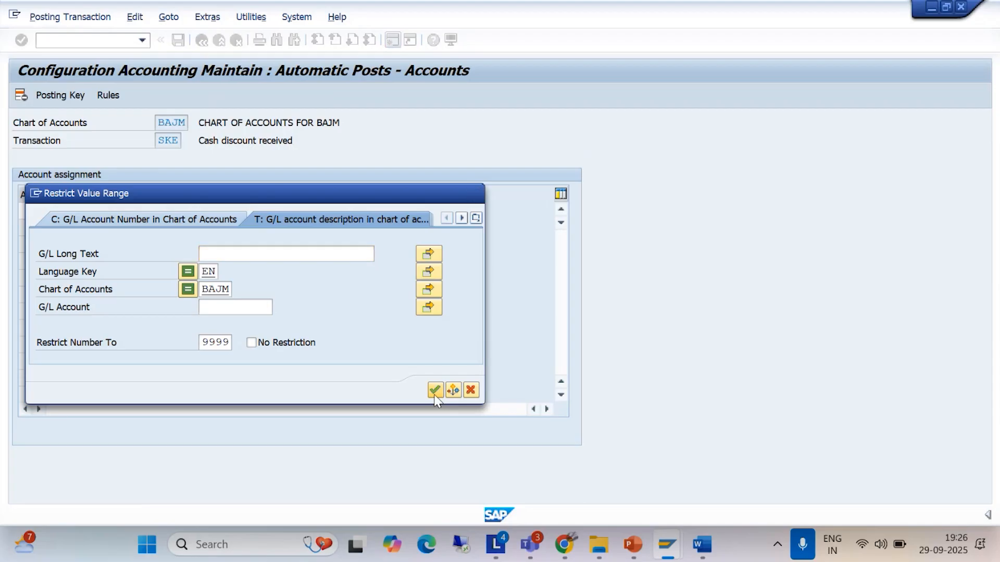
left_click(97, 289)
left_click(355, 512)
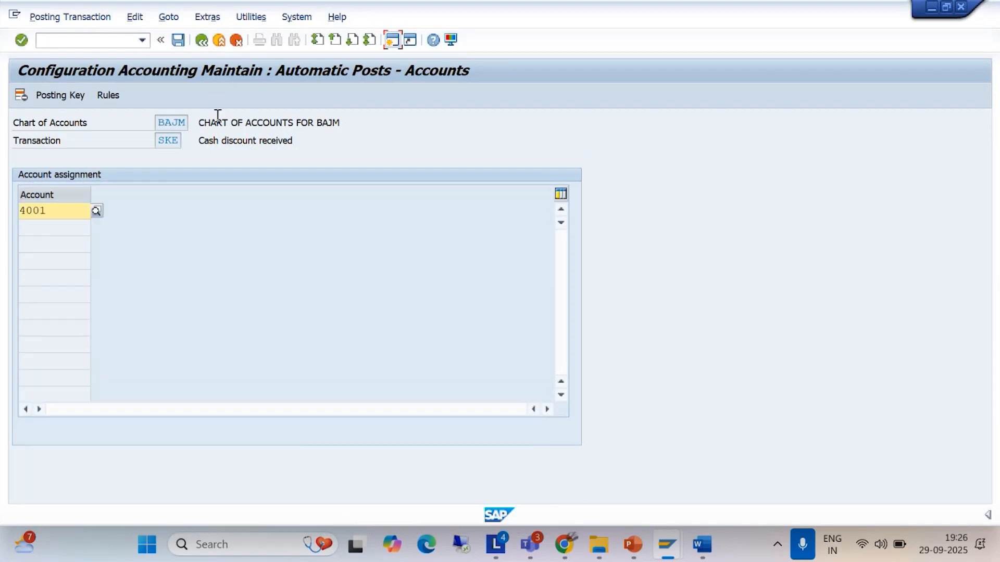
left_click(178, 40)
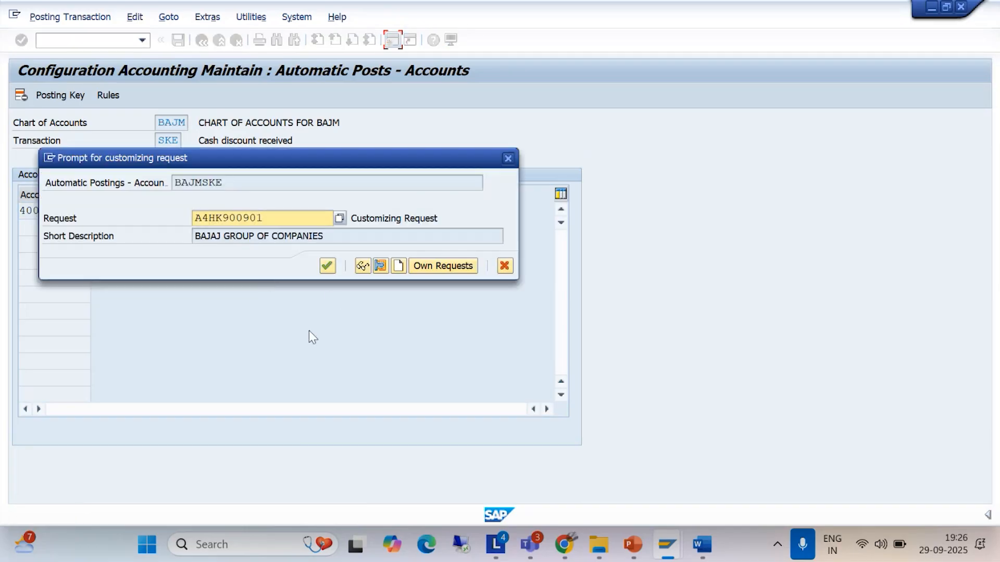
left_click(324, 267)
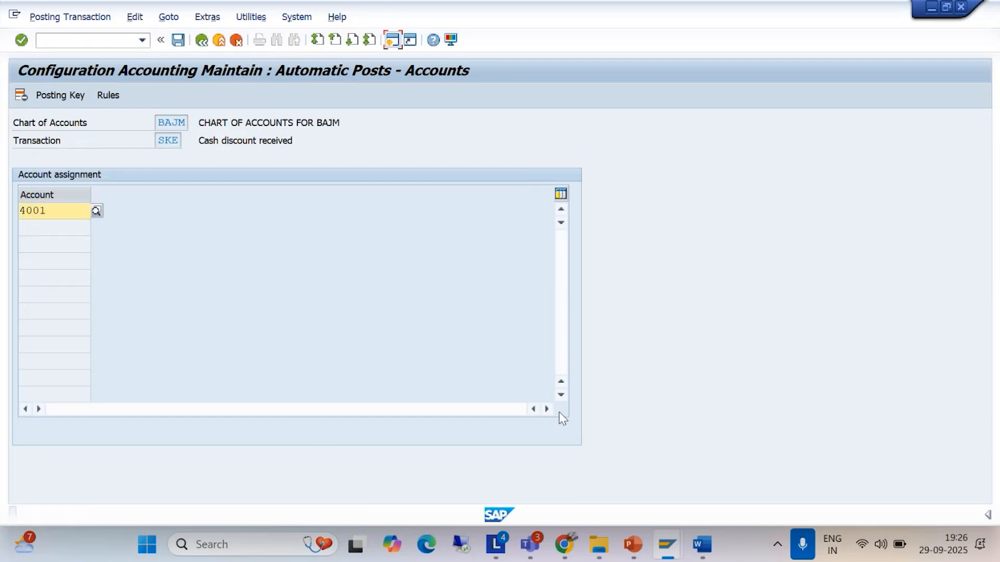
left_click(218, 41)
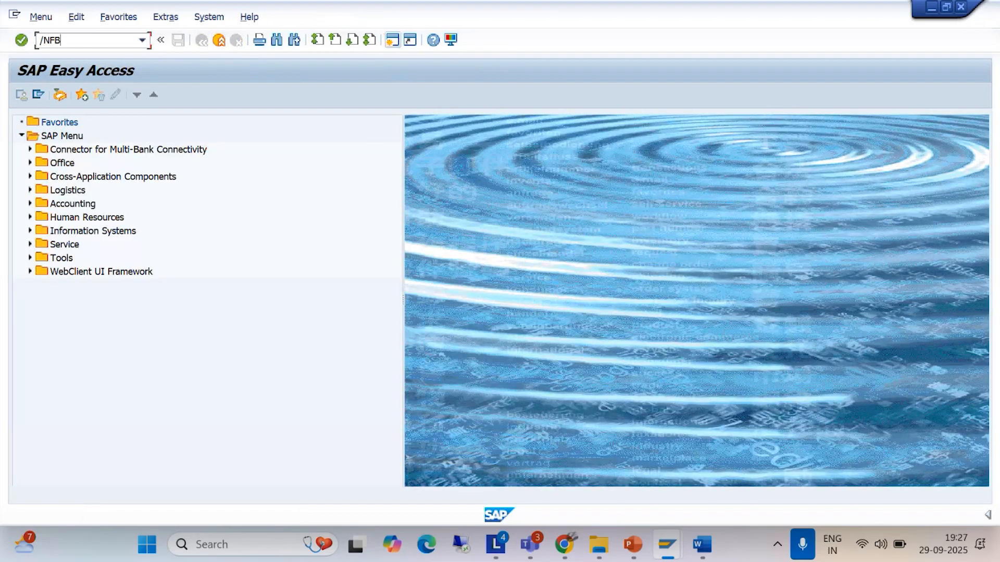
- Start a vendor invoice in company code BAJM for supplier KK AND CO with invoice date 29.09.2025
key("Return")
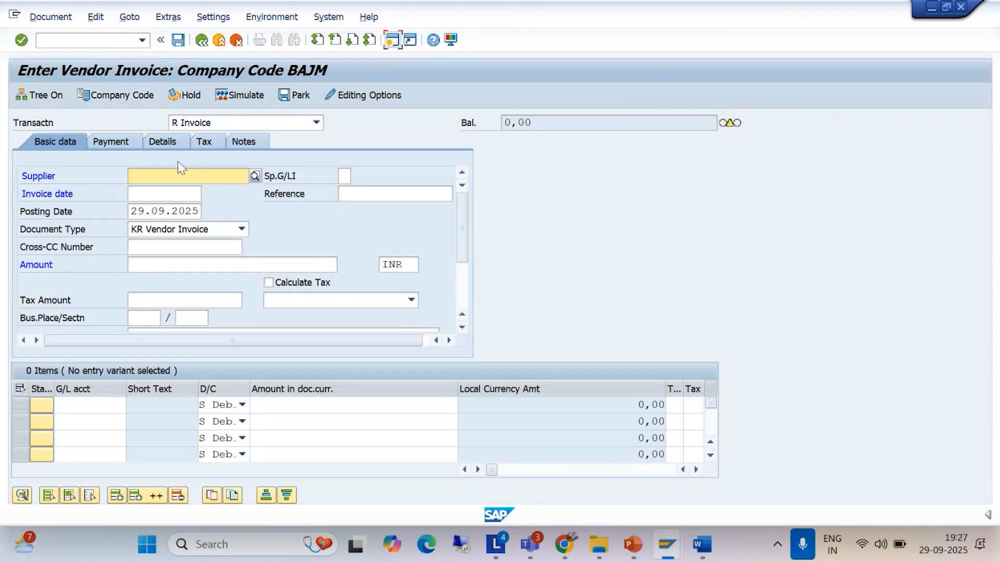
type("100046")
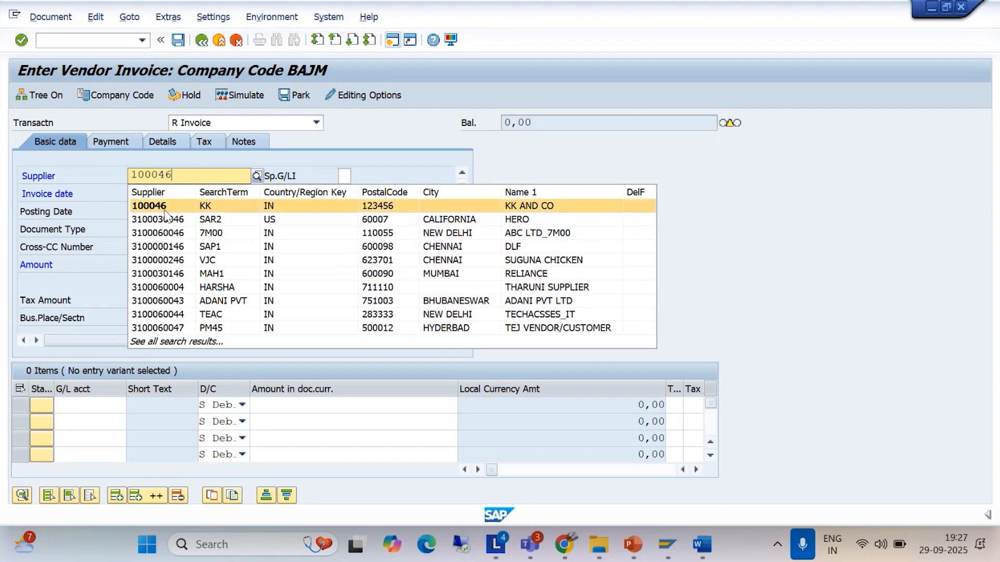
left_click(160, 209)
left_click(142, 195)
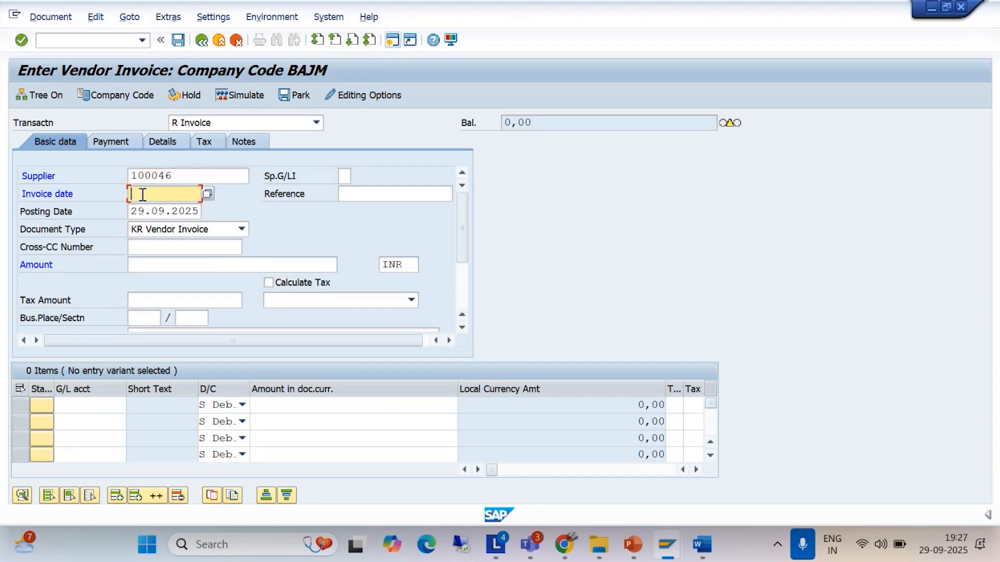
type("29")
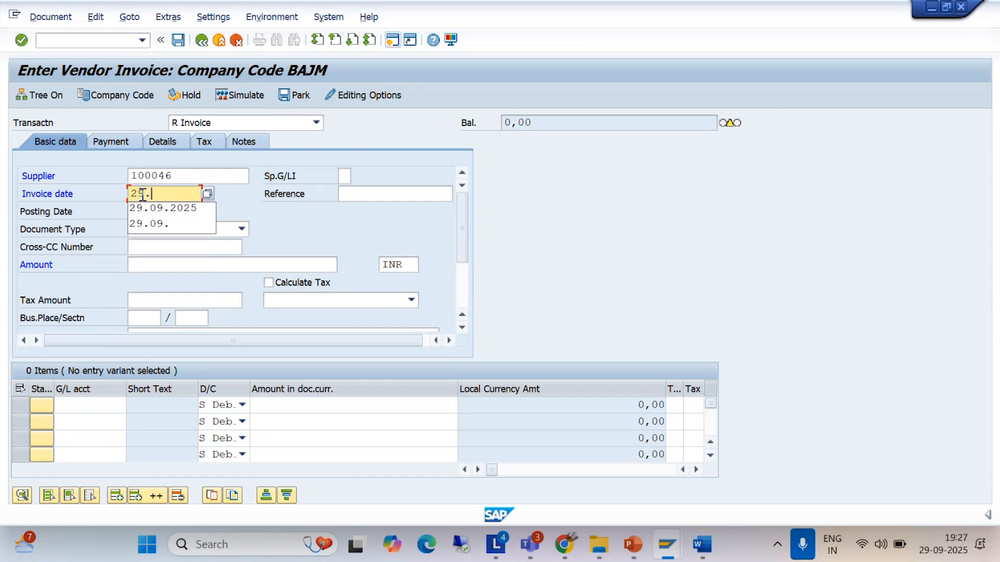
type(".09.202")
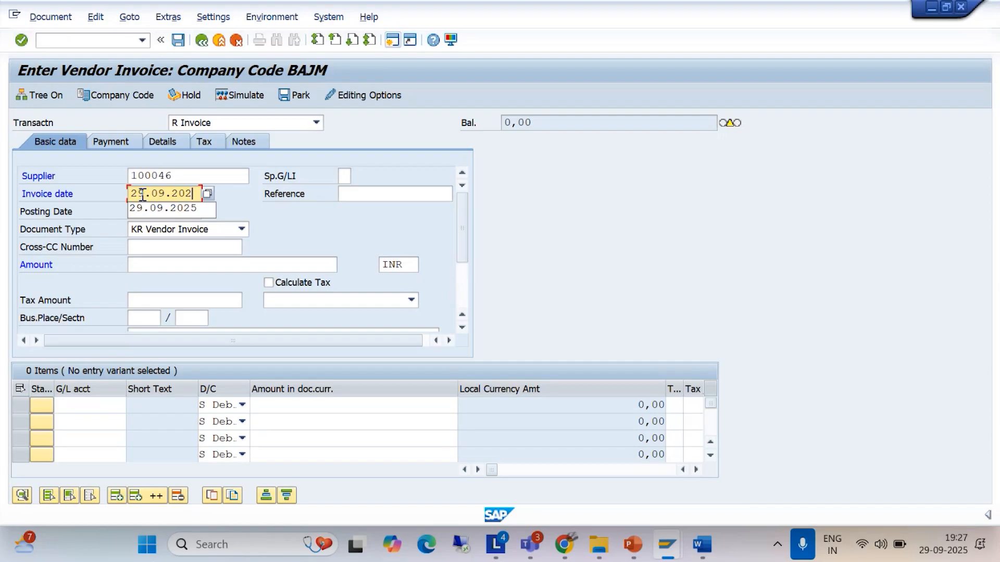
type("5")
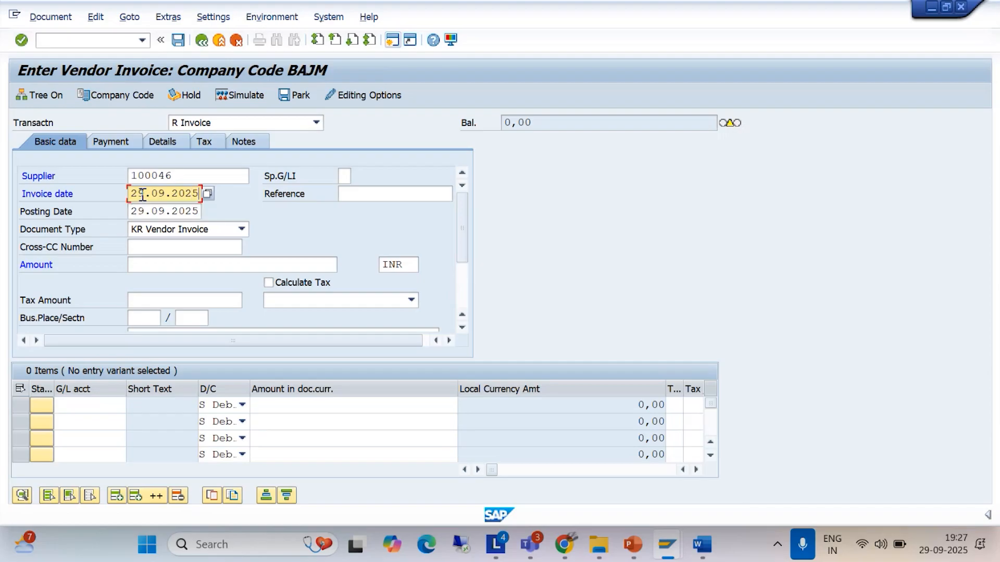
- Set the invoice amount to 2000 INR and enter "BEING INVOICE POSTED" as its text
left_click(166, 270)
type("2000")
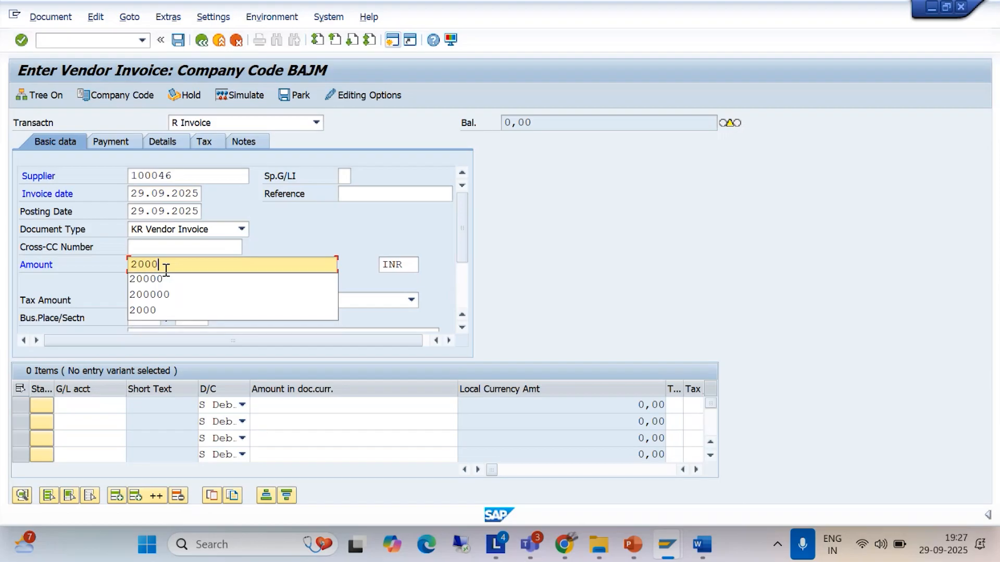
left_click(159, 311)
scroll(460, 261, "down", 1)
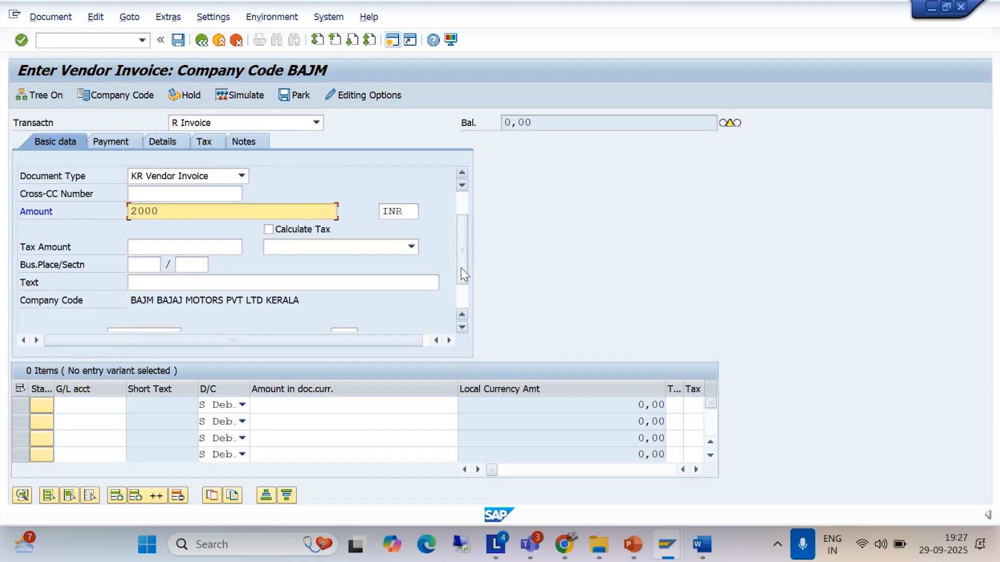
left_click(171, 285)
type("BEING INVOICE POSTED")
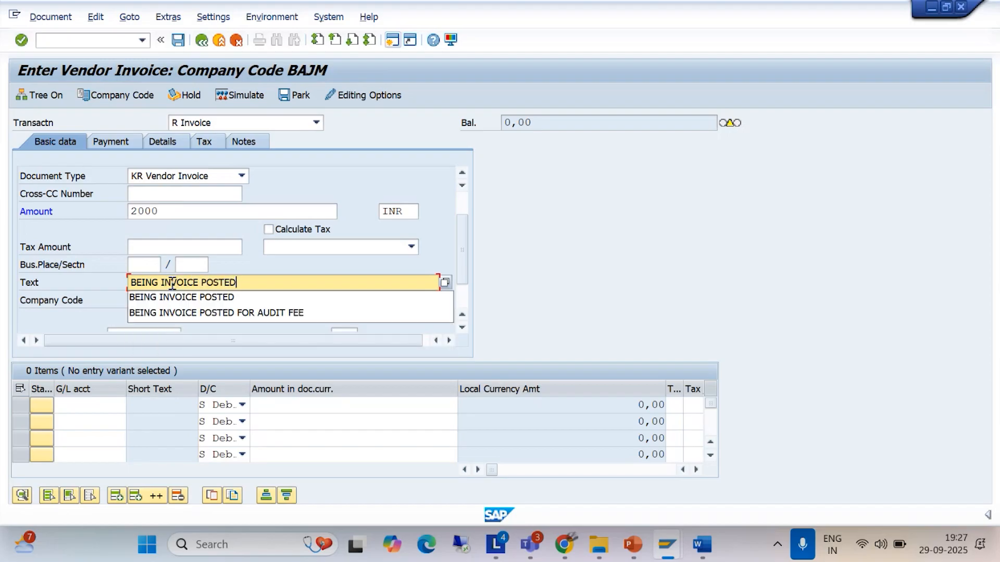
- Fill the first invoice line with audit fee G/L account 3000 and copy the header amount of 2000 into it
left_click(96, 405)
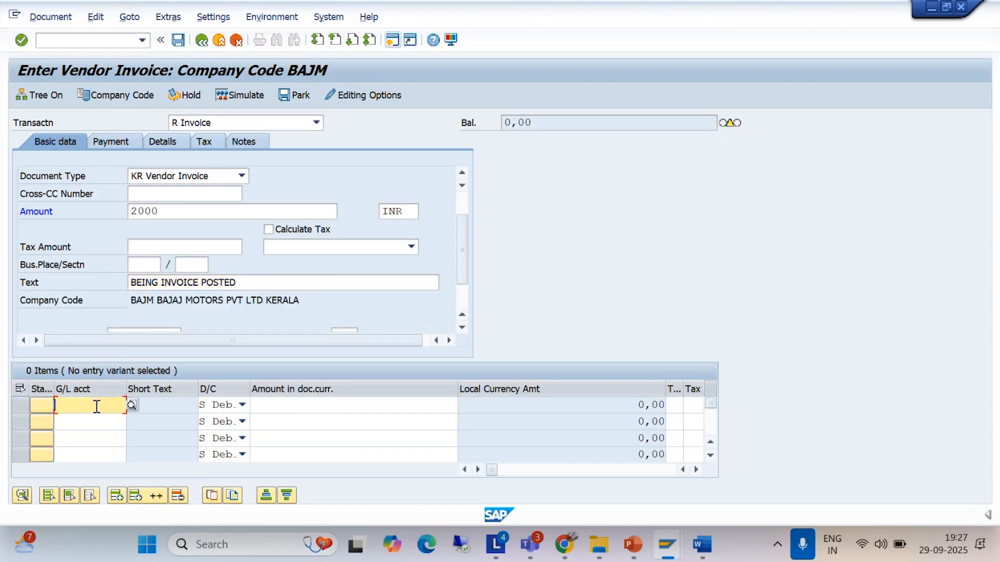
left_click(128, 405)
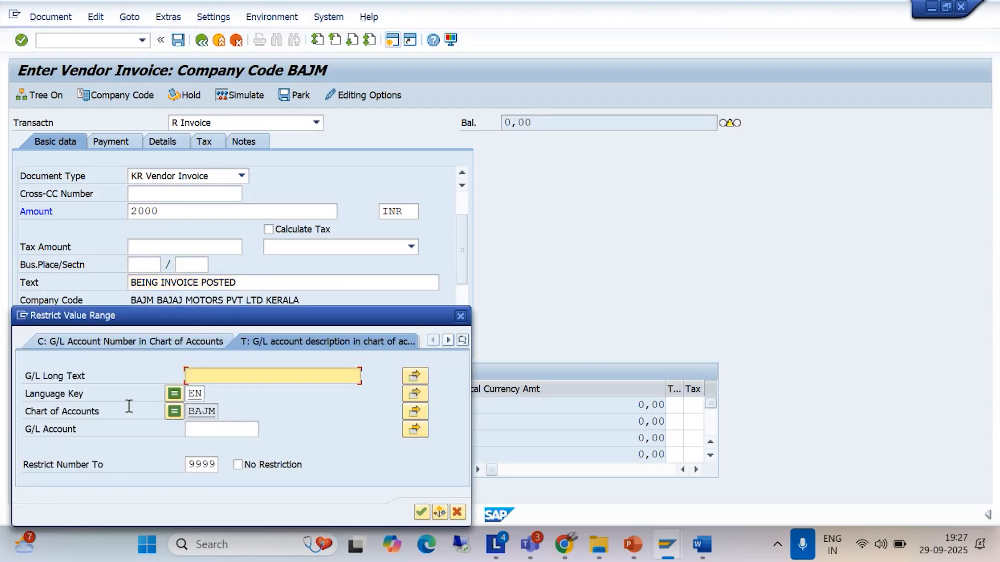
left_click(421, 512)
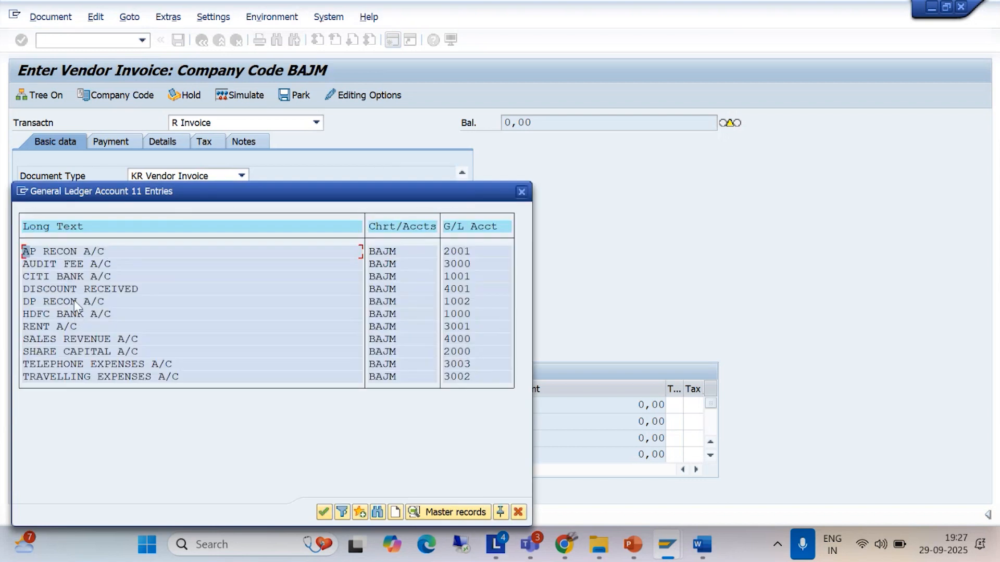
left_click(73, 265)
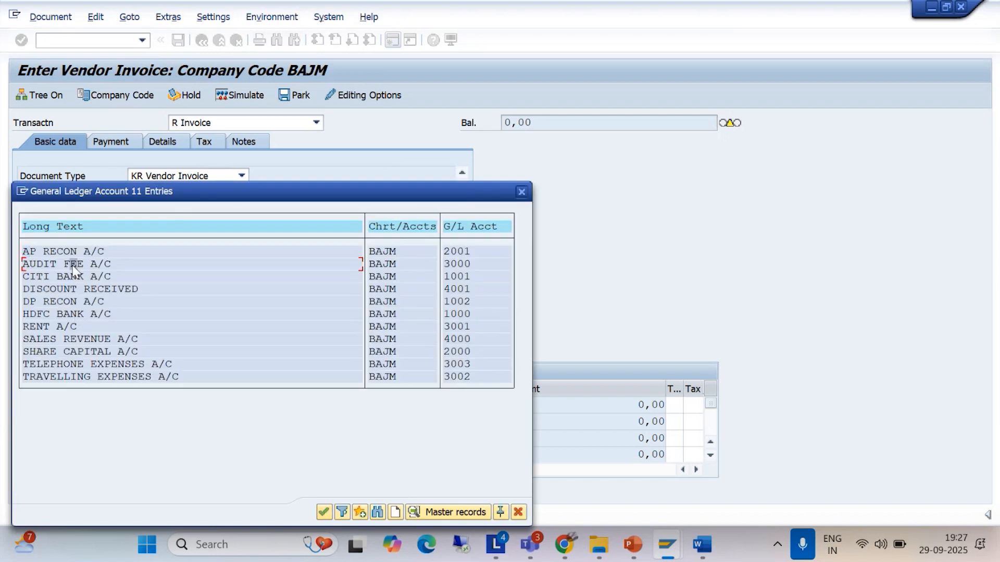
left_click(324, 512)
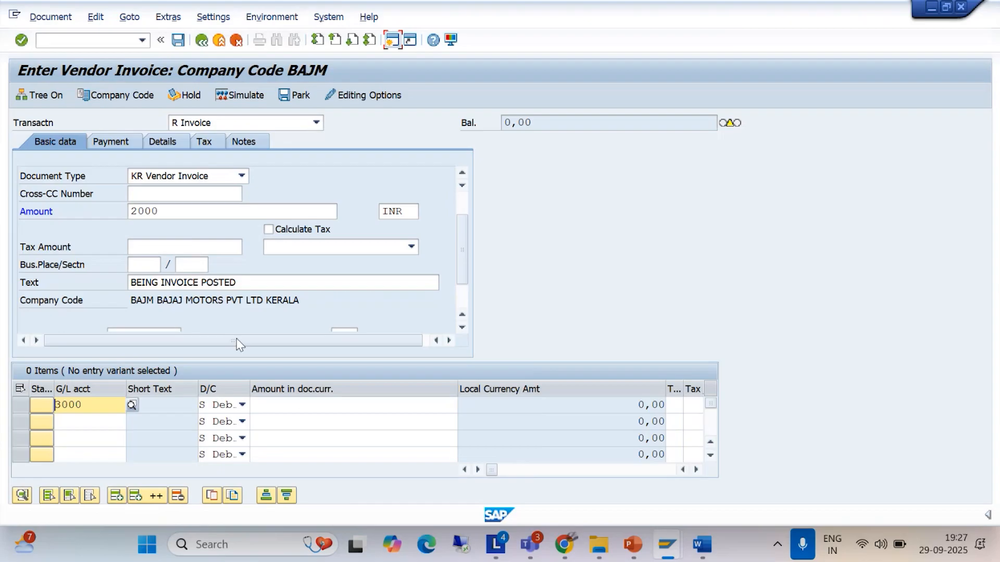
left_click_drag(189, 216, 95, 216)
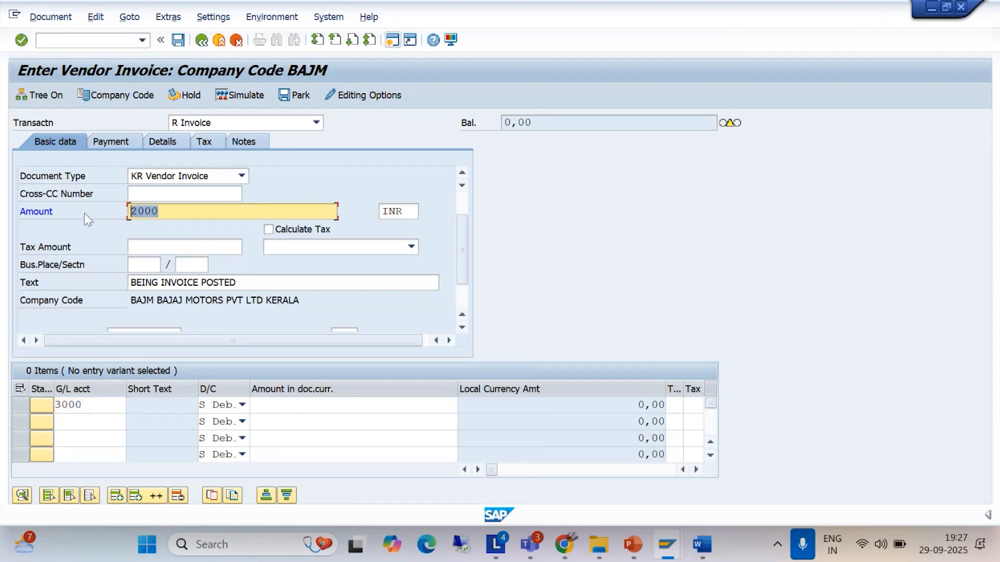
key("ctrl+c")
left_click(265, 407)
key("ctrl+v")
- Copy the header text "BEING INVOICE POSTED" into the line item's text and validate the invoice entries
left_click(696, 470)
left_click(695, 469)
left_click(695, 469)
left_click_drag(265, 280, 107, 294)
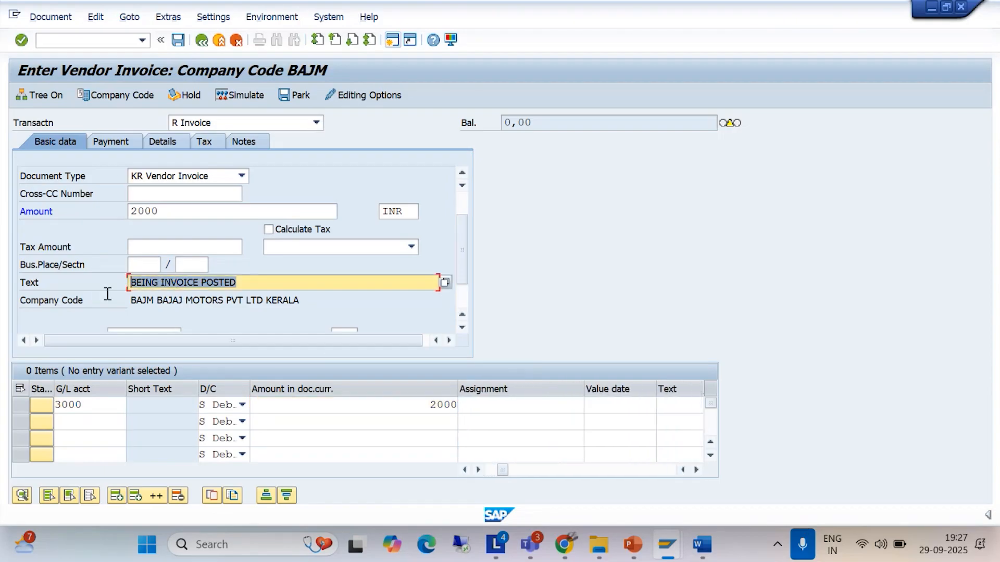
key("ctrl+c")
left_click(665, 406)
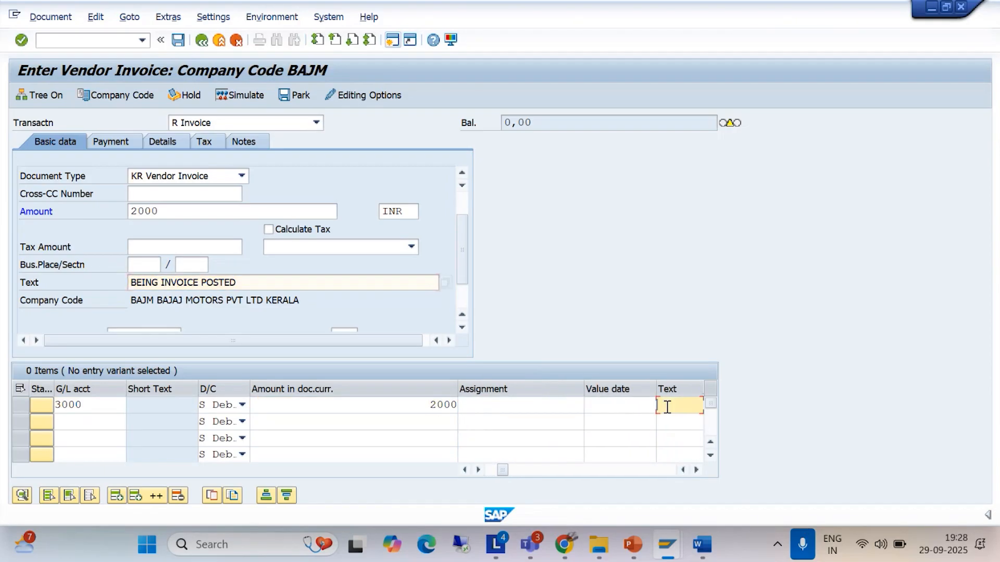
key("ctrl+v")
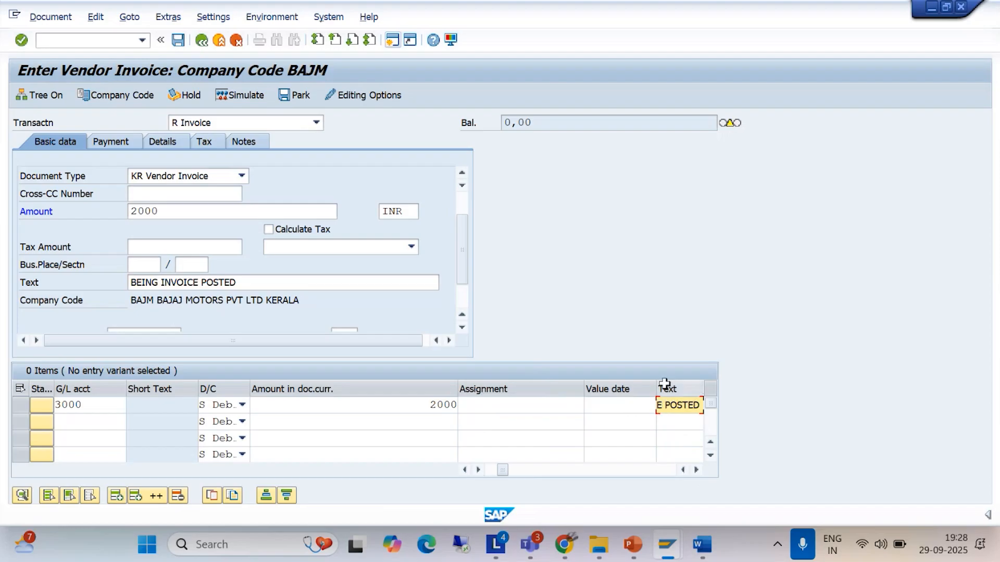
key("Return")
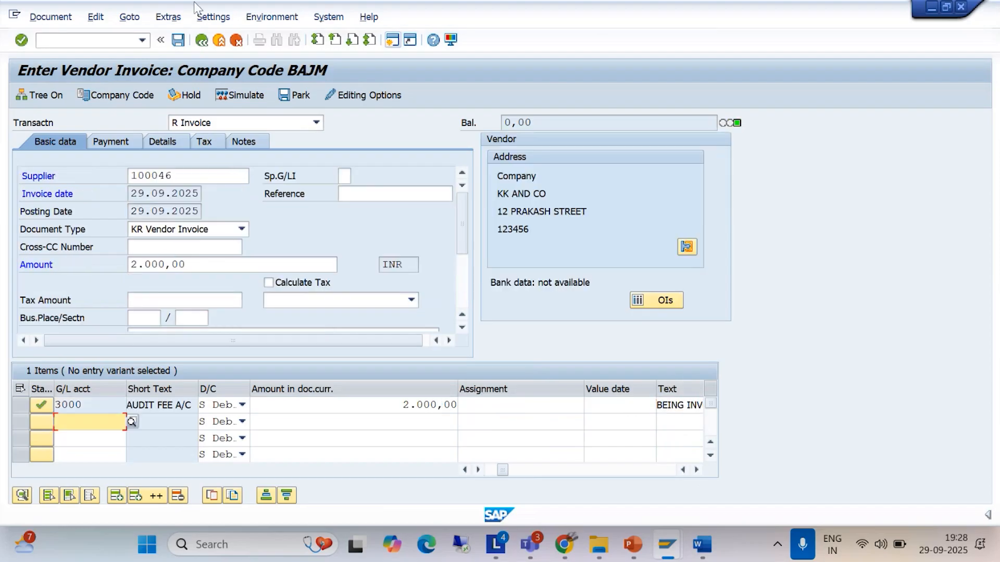
- Check the payment terms and discount percentages in the invoice's payment data, and simulate the document
left_click(58, 17)
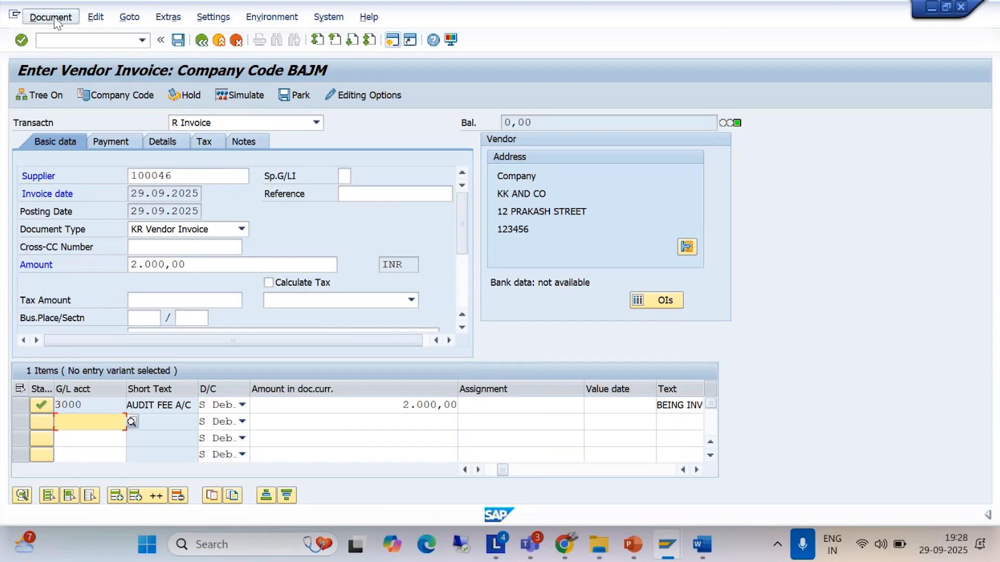
key("Right")
left_click(573, 88)
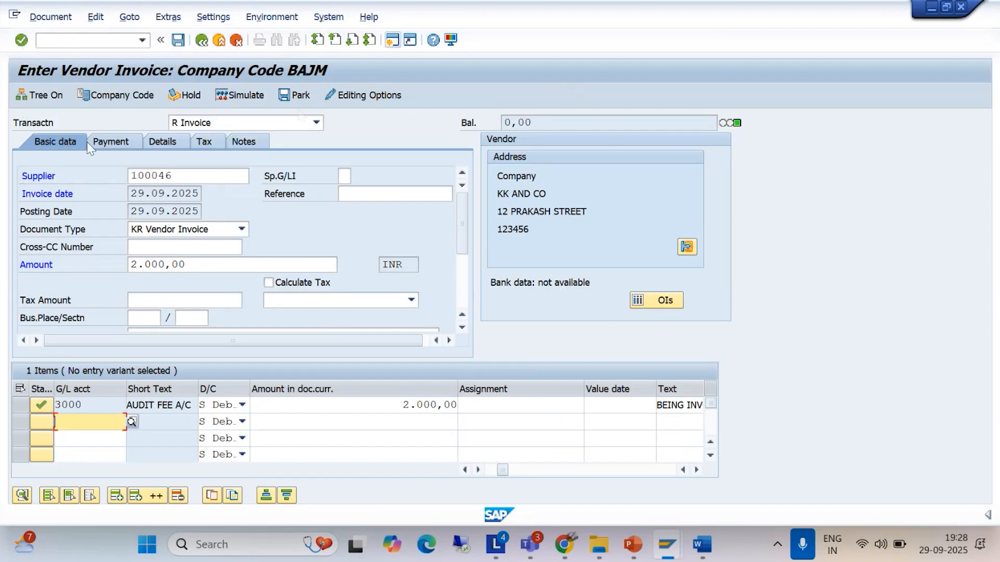
left_click(114, 139)
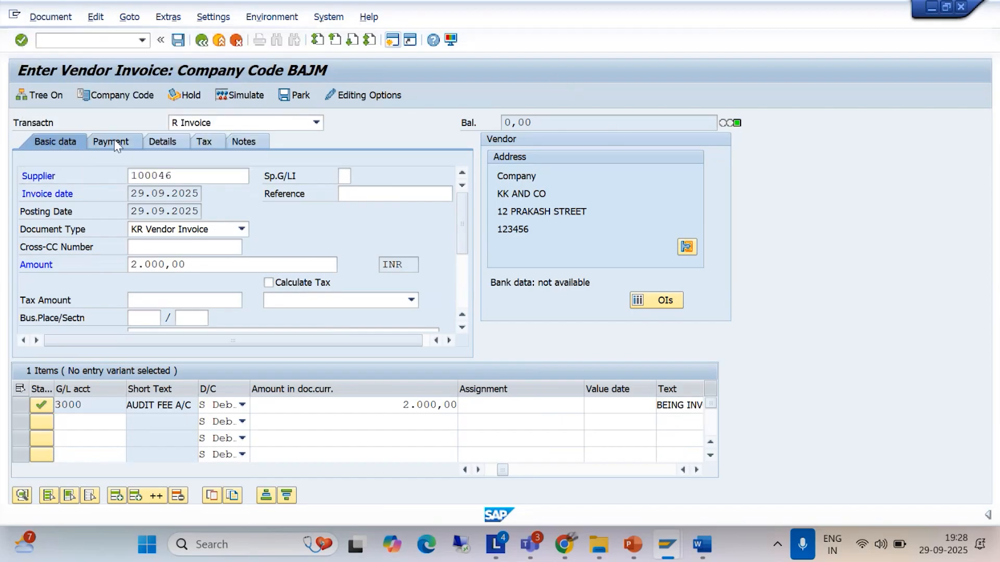
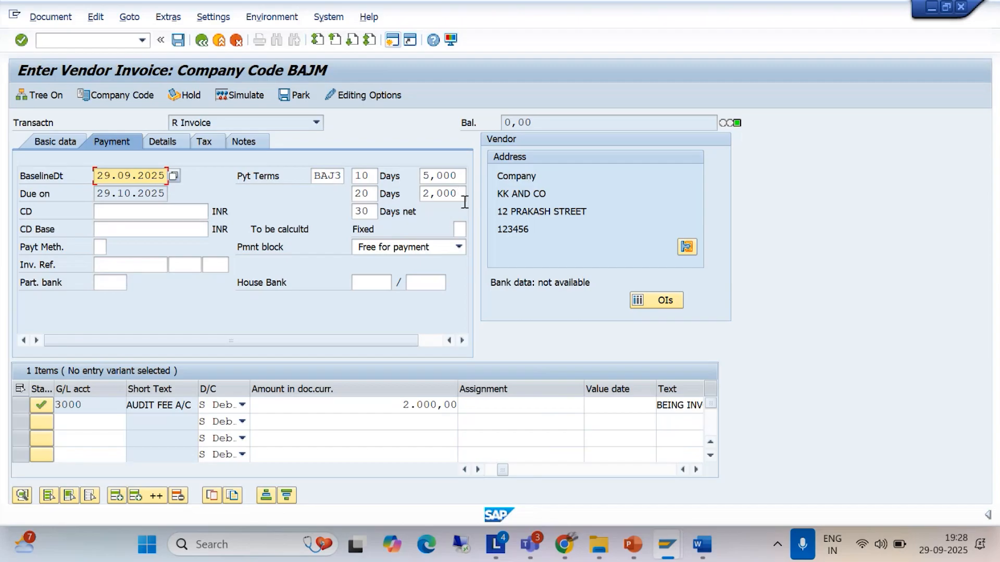
left_click(50, 16)
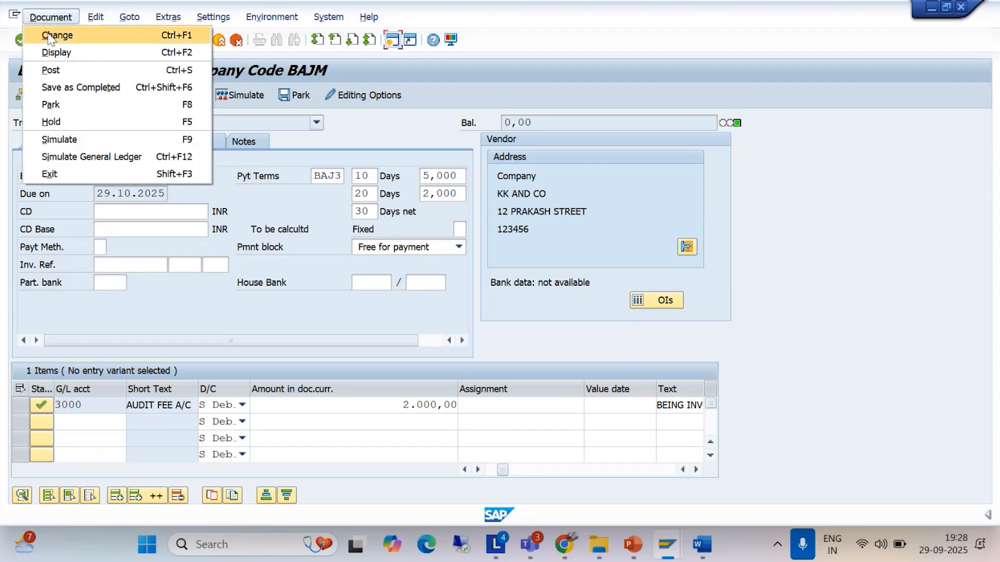
left_click(59, 140)
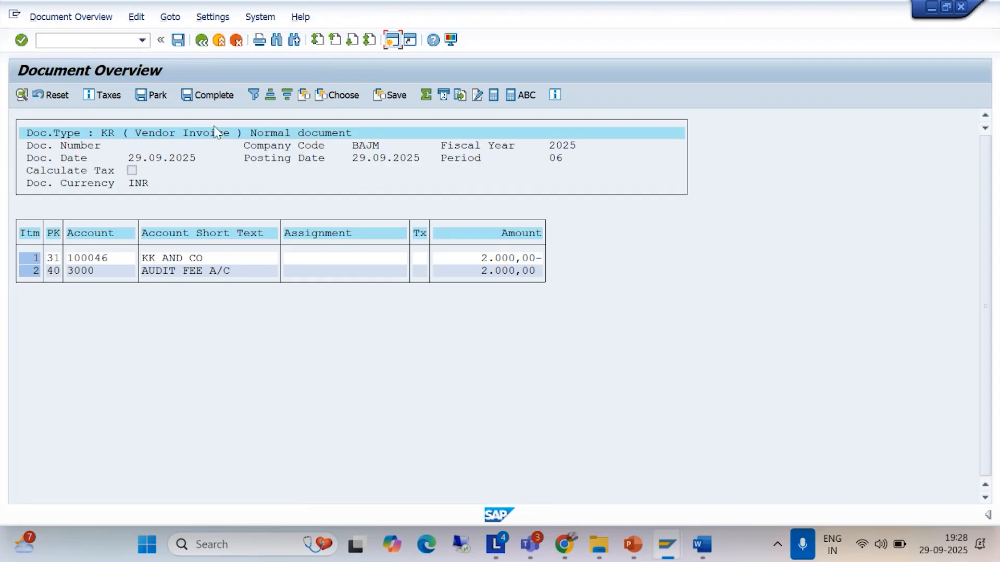
- Post the simulated vendor invoice and review the posted document's data entry view
left_click(179, 40)
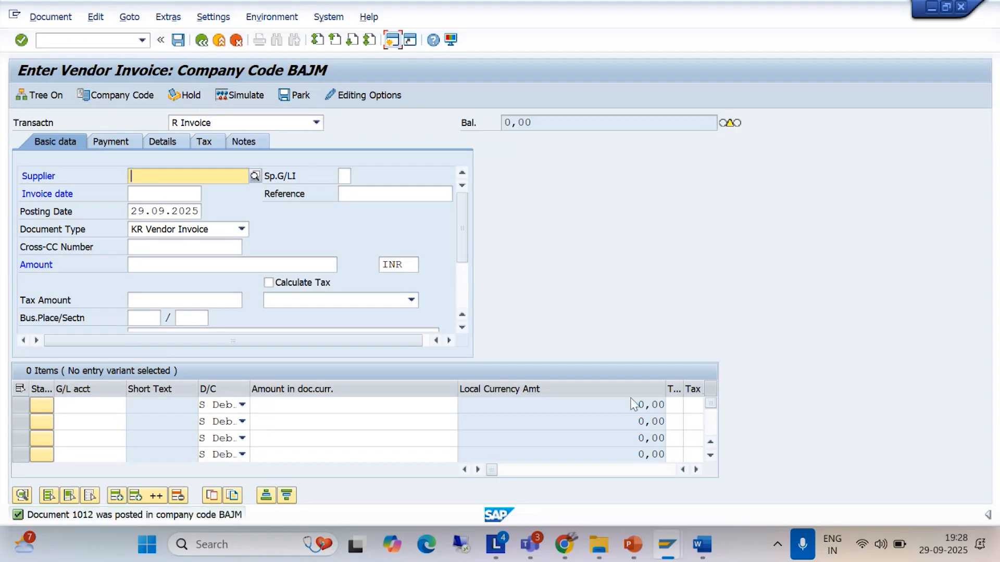
left_click(46, 18)
left_click(57, 52)
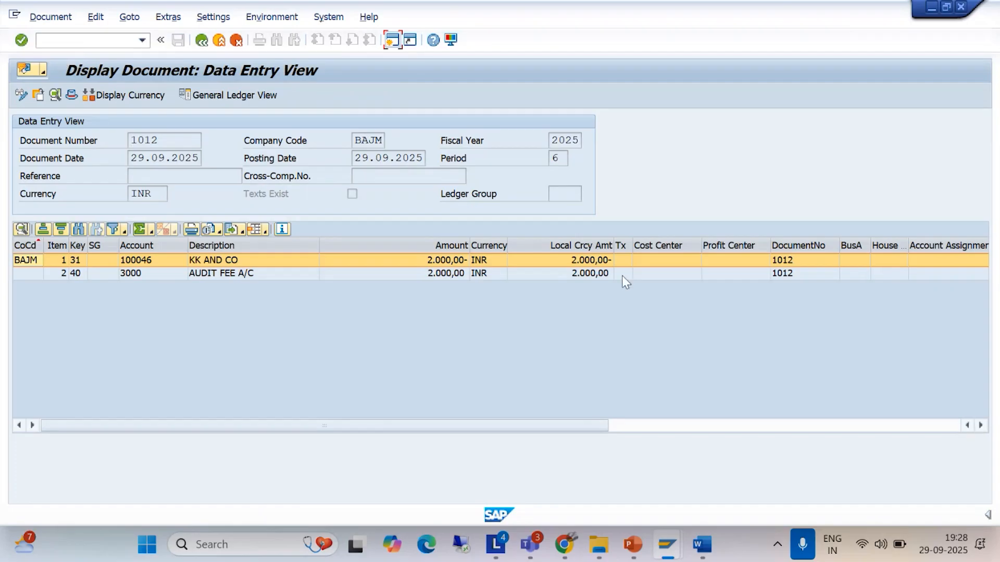
left_click(203, 44)
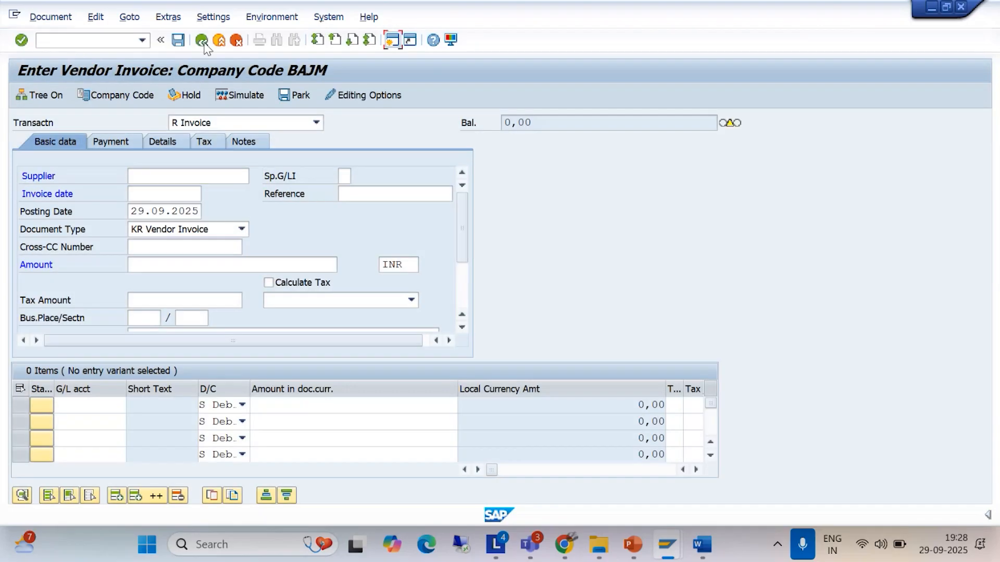
- Run the vendor line item display (FBL1N) to review the items of KK AND CO in company code BAJM
left_click(141, 40)
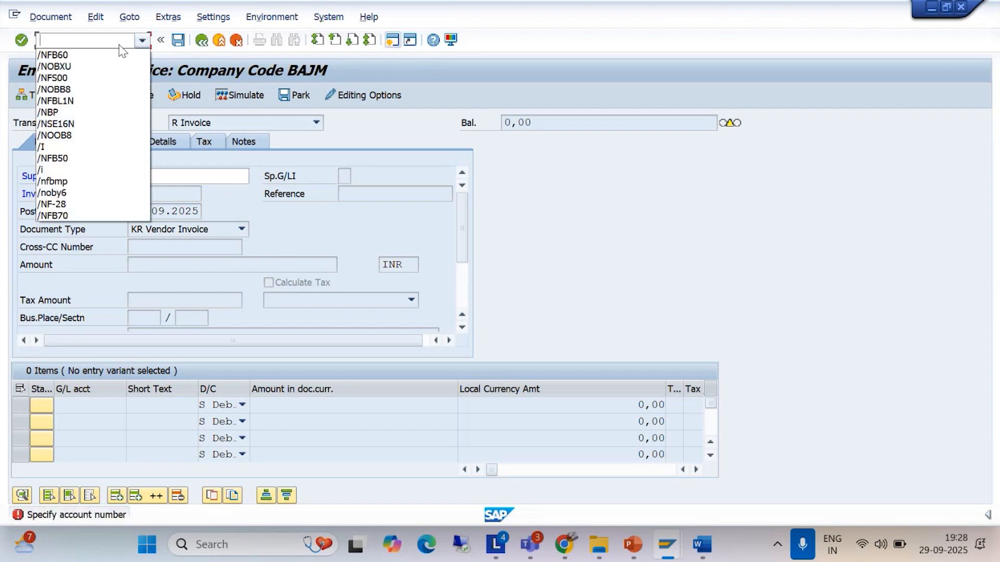
left_click(91, 100)
left_click(91, 40)
key("Return")
left_click(21, 94)
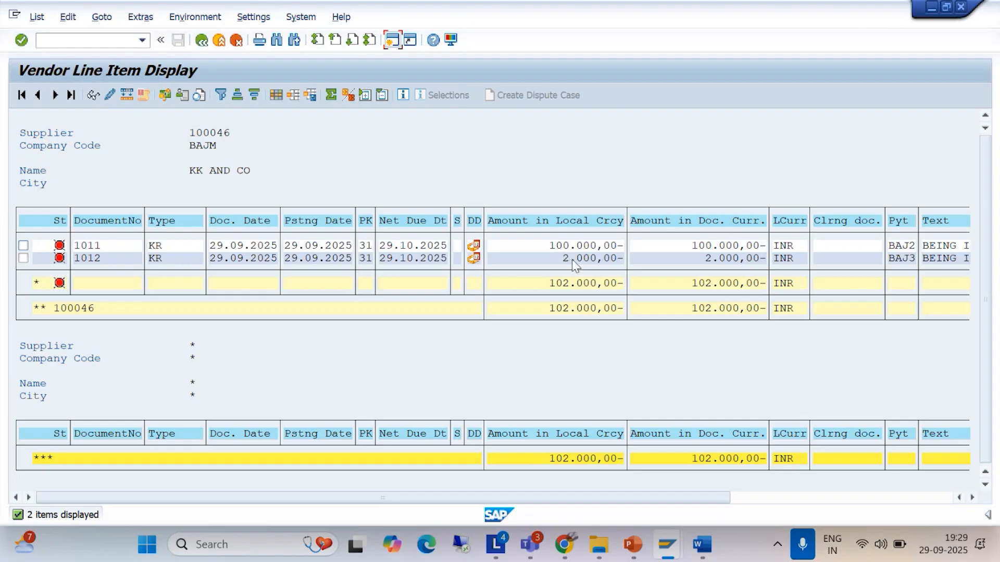
- Start an outgoing payment with transaction F-53 and set its document date to 29.09.2025
left_click(75, 40)
type("/NF-53")
key("Return")
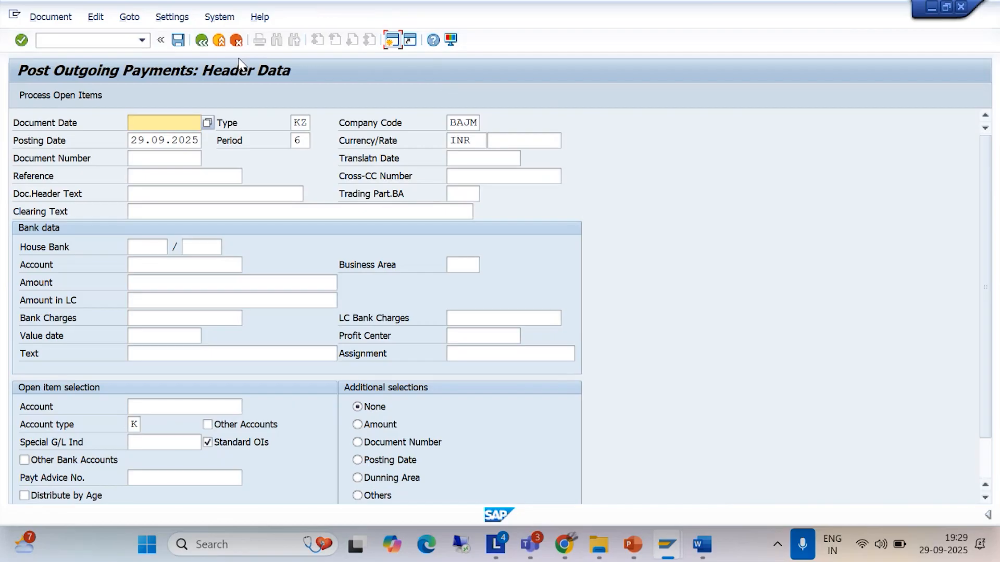
left_click(172, 122)
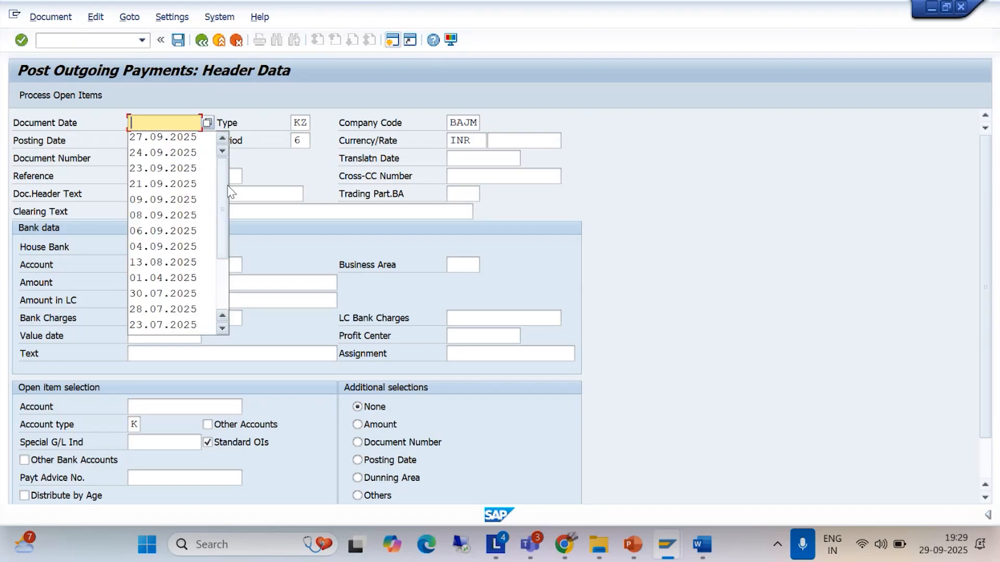
type("29.0")
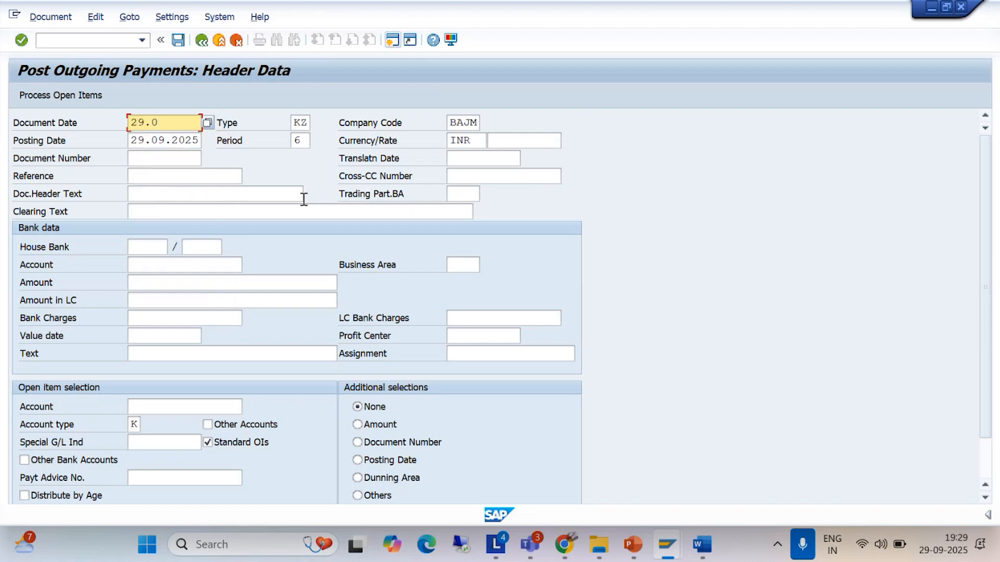
type("9.2025")
- Fill the payment's bank data with account 1000, amount 100000 and the text "BEING AMOUNT PAID AGAINST THE INVOICE"
left_click(163, 267)
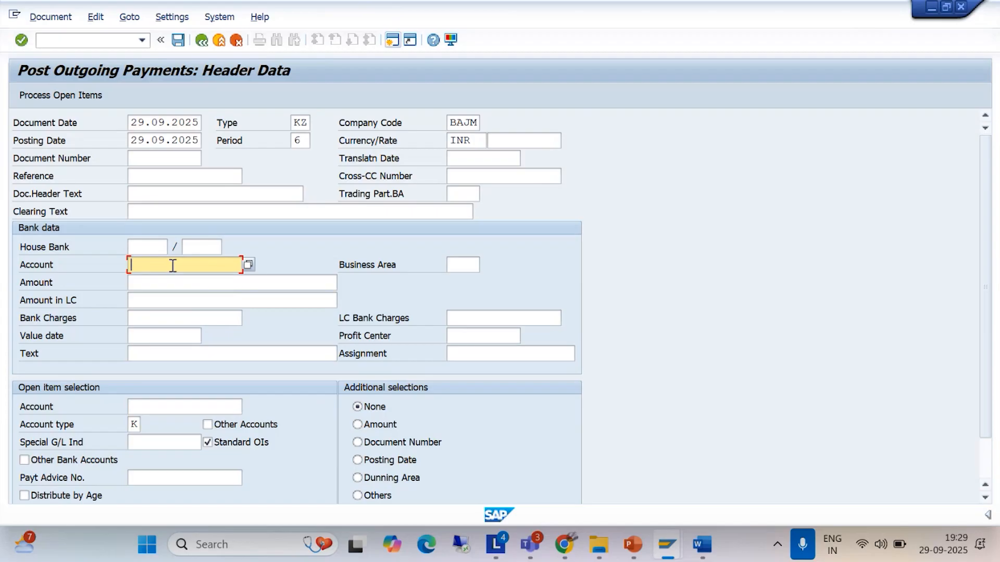
type("1000")
left_click(155, 285)
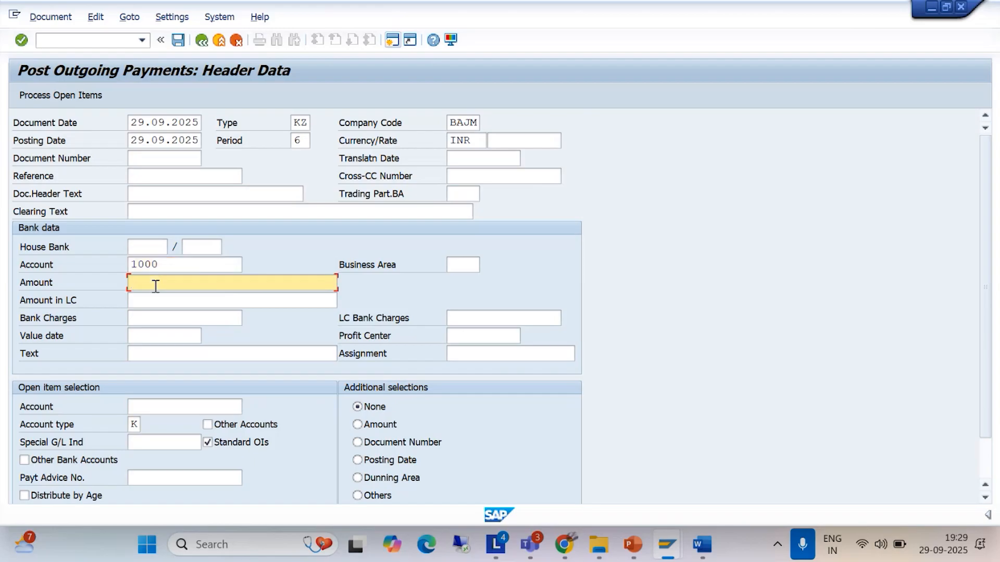
type("100000")
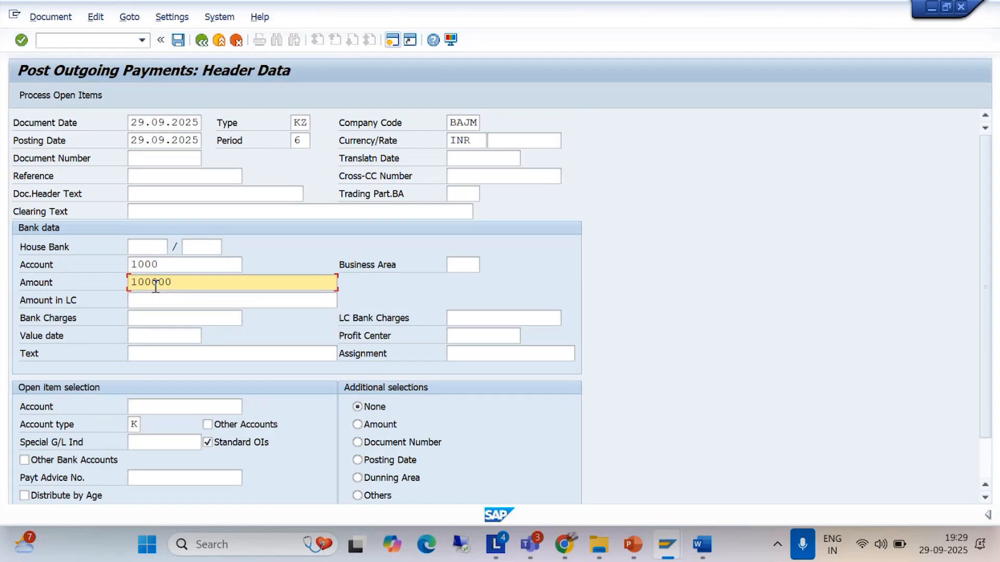
left_click(158, 354)
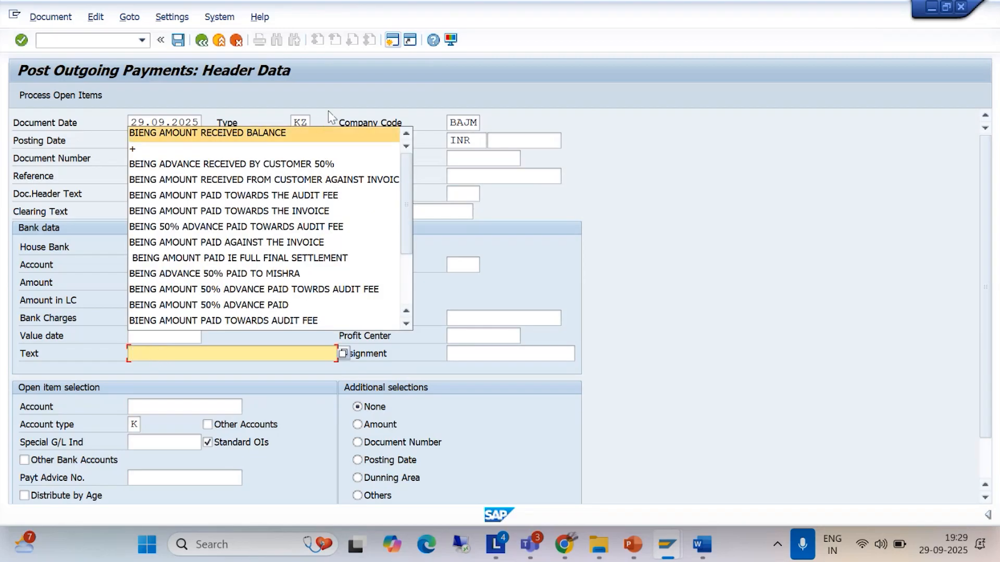
left_click(284, 242)
- Enter KK AND CO's vendor account in the open item selection and try to process the open items
left_click(151, 412)
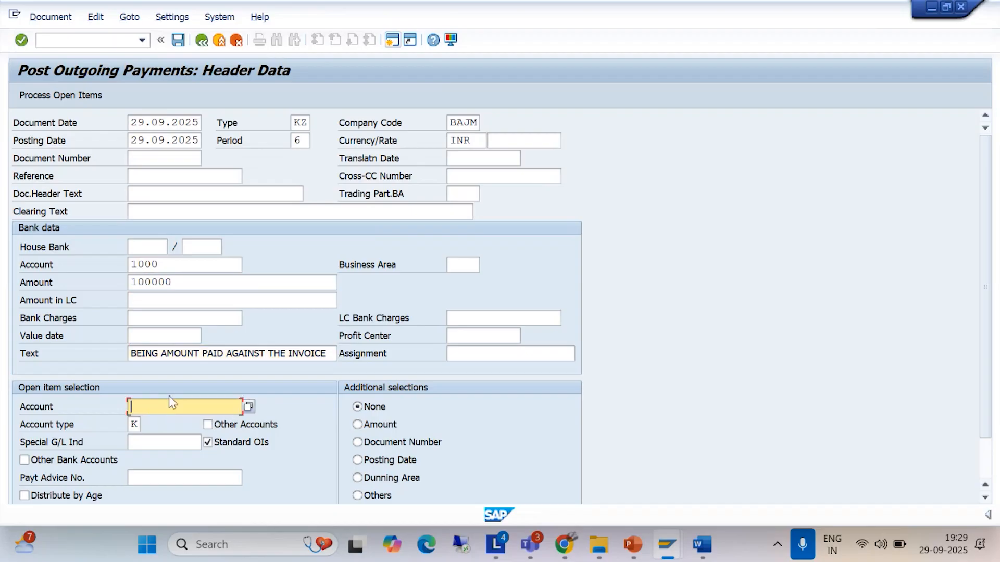
type("100046")
left_click(49, 97)
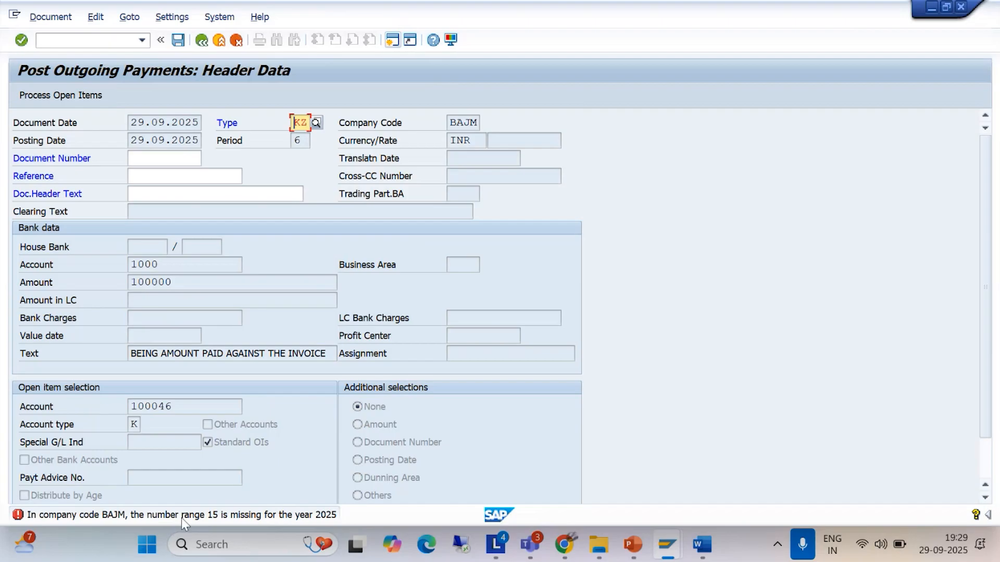
- Open the document type configuration (OBA7) in a new session
left_click(394, 40)
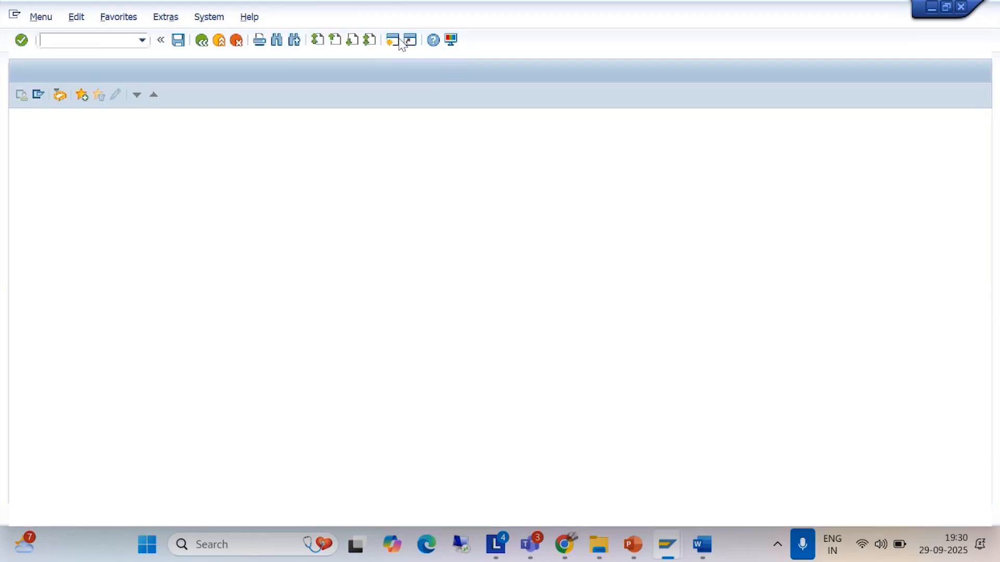
type("/NOB")
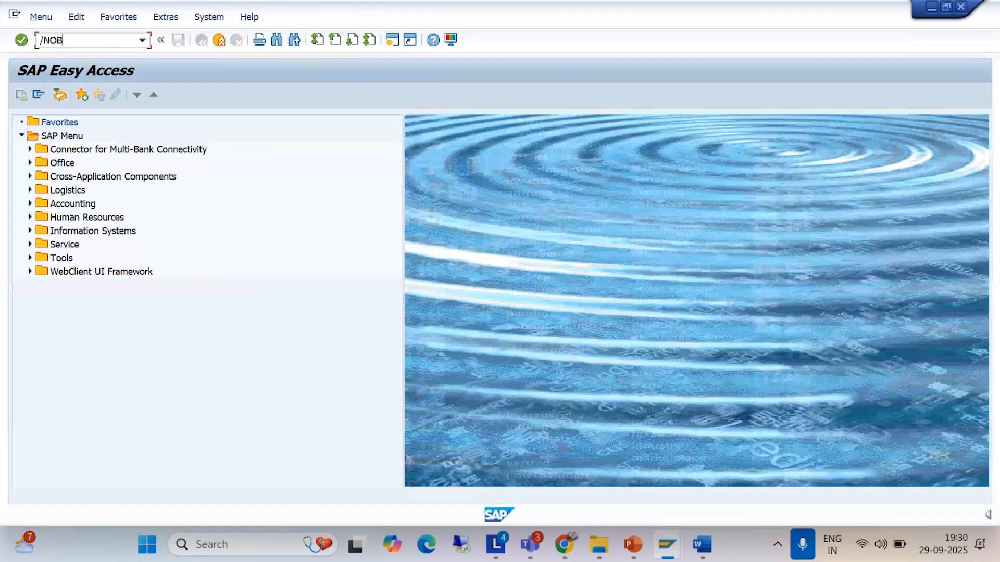
type("A7")
key("Return")
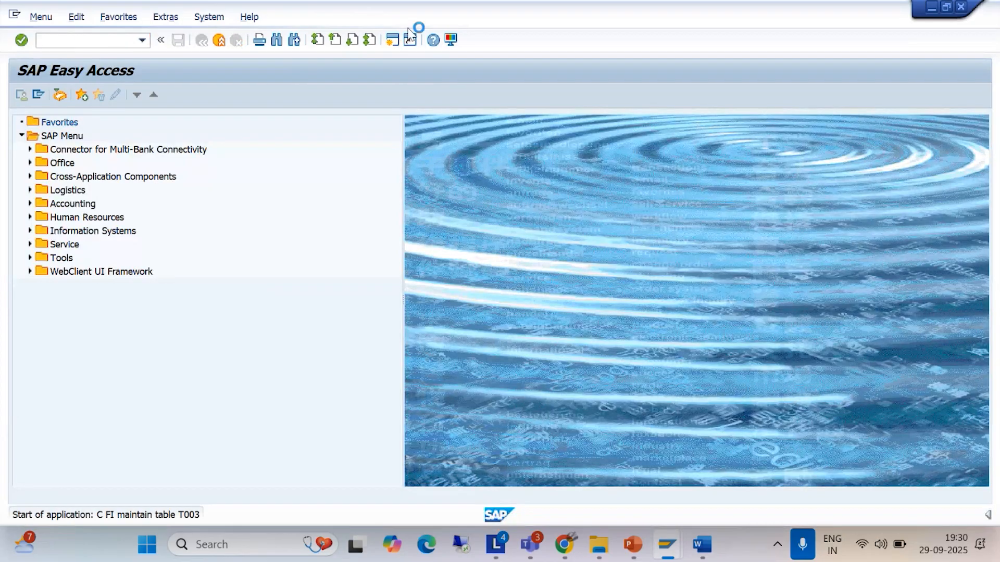
- Locate document type KZ (Vendor Payment) in the document types list and open its details
left_click(246, 479)
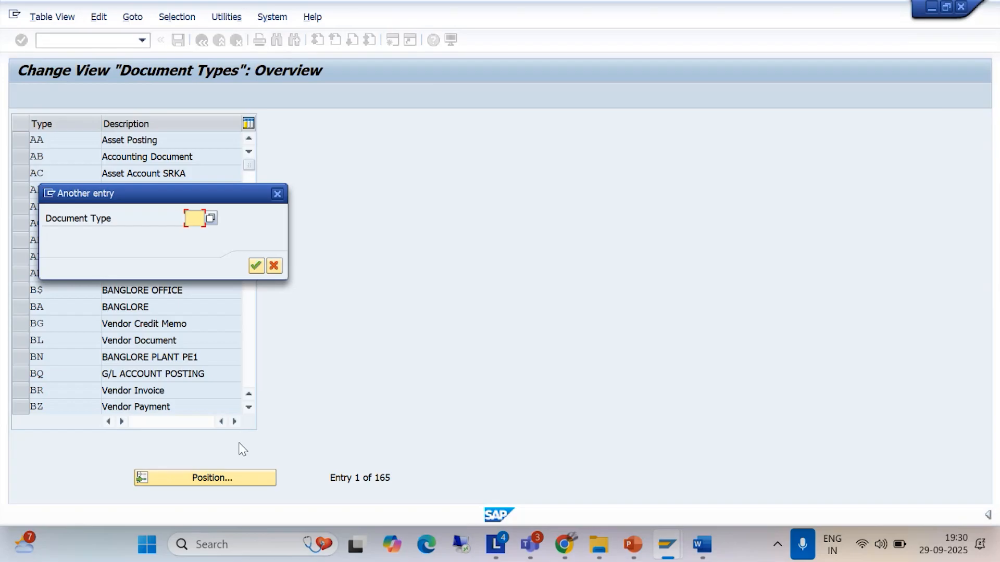
type("KZ")
left_click(250, 266)
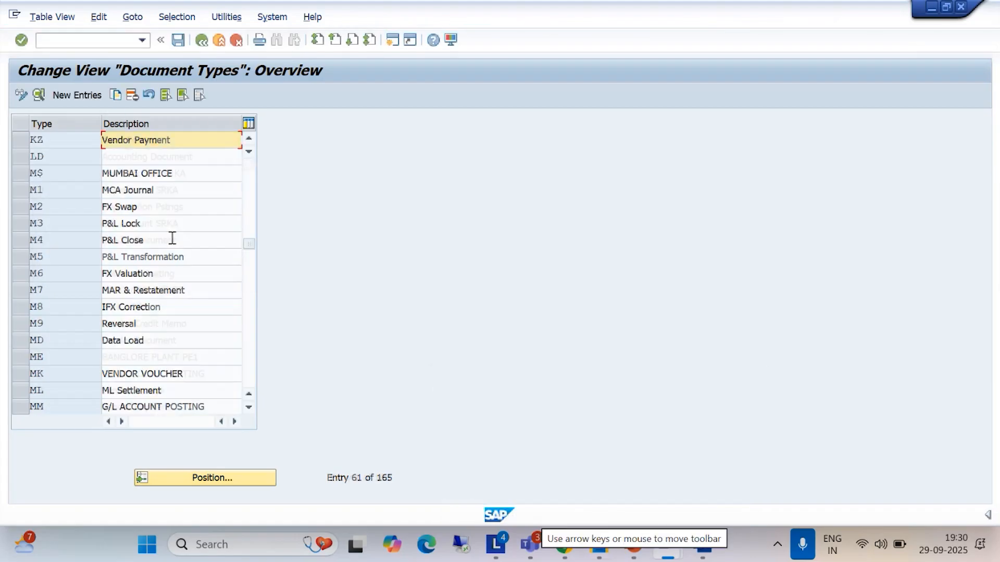
left_click(21, 139)
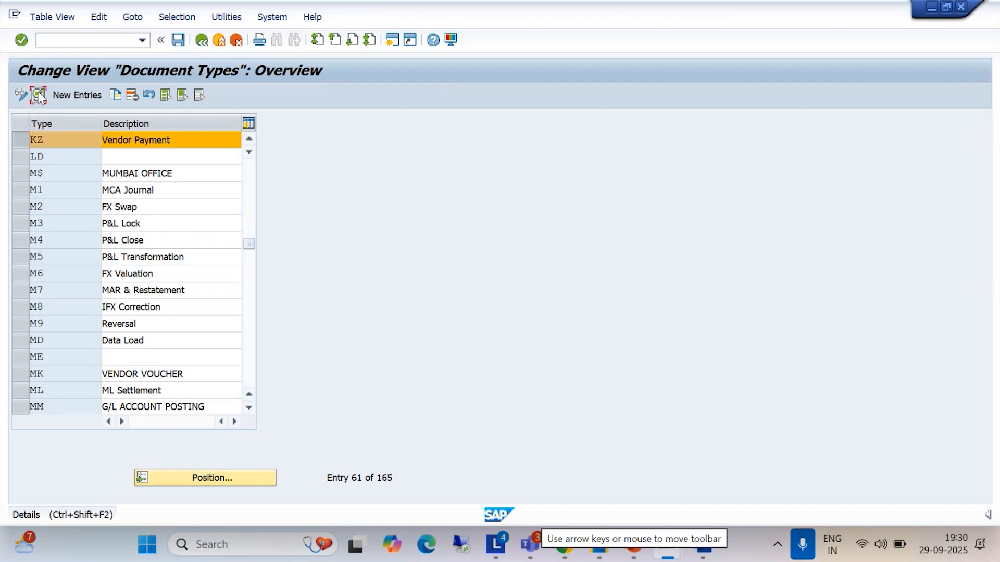
left_click(37, 95)
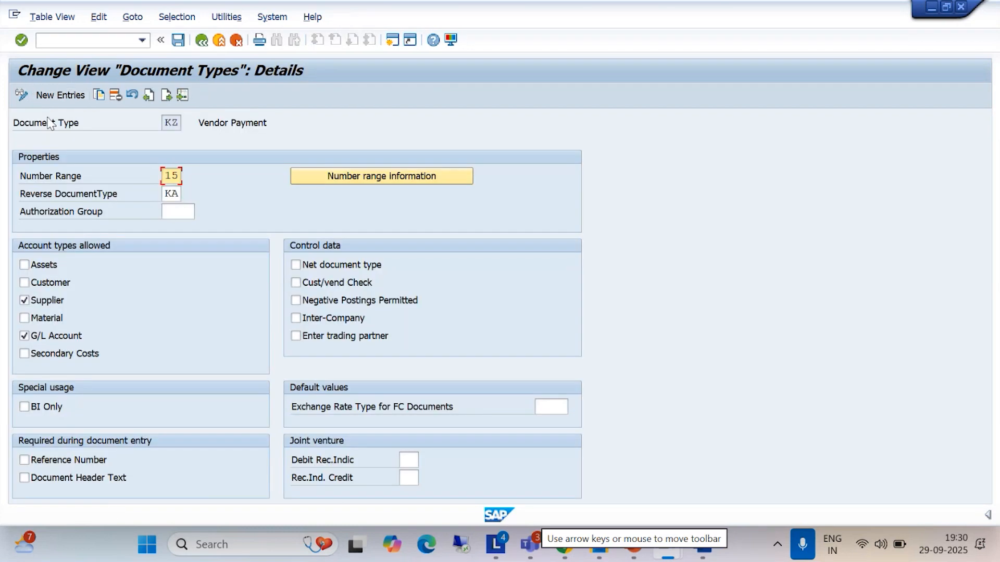
- Go to the number range information for KZ and open the intervals of company code BAJM for editing
left_click(334, 179)
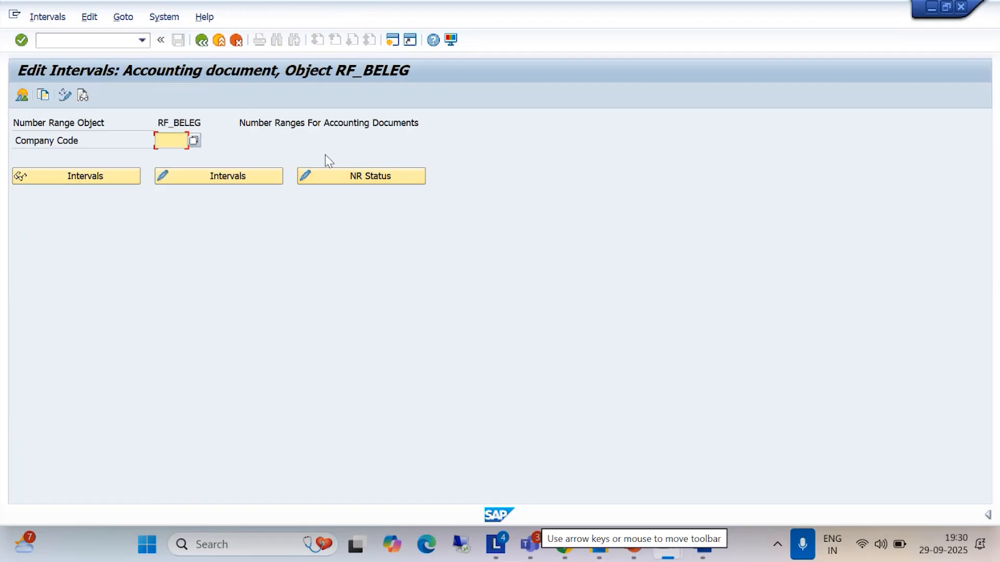
type("BAJM")
left_click(203, 177)
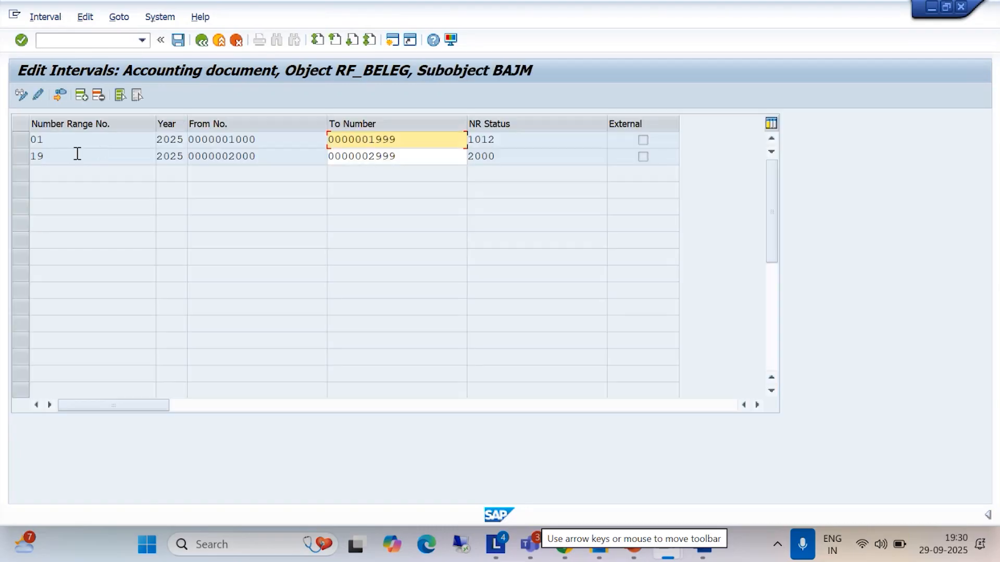
- Insert number range interval 15 for year 2025, running from 3000 to 3999
left_click(81, 94)
type("15")
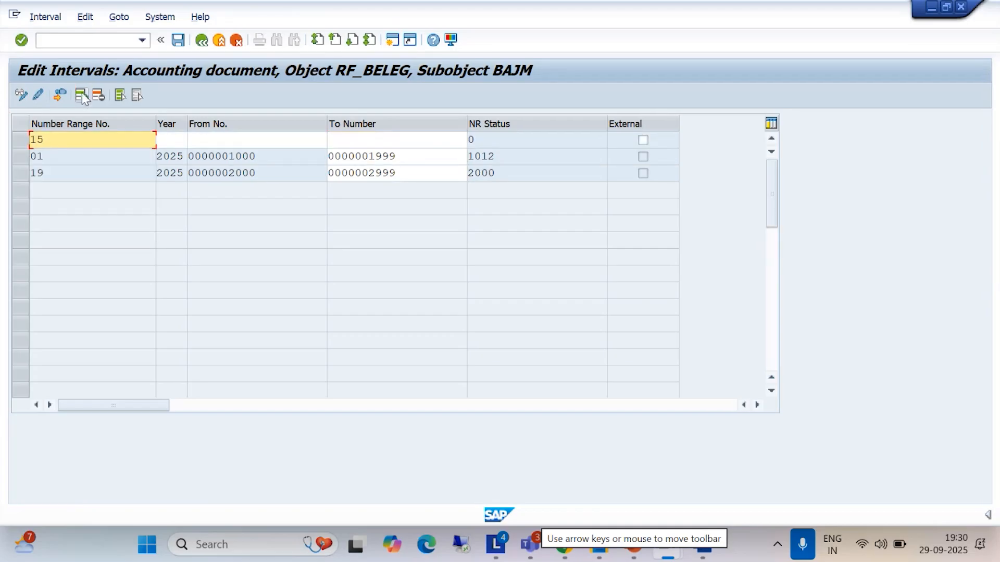
left_click(182, 139)
type("2025")
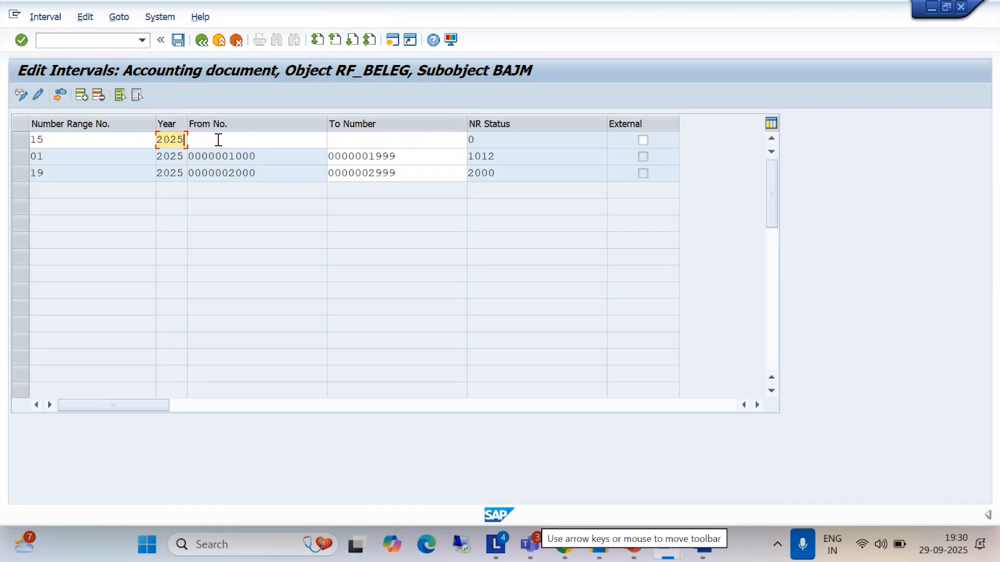
left_click(218, 140)
type("3000")
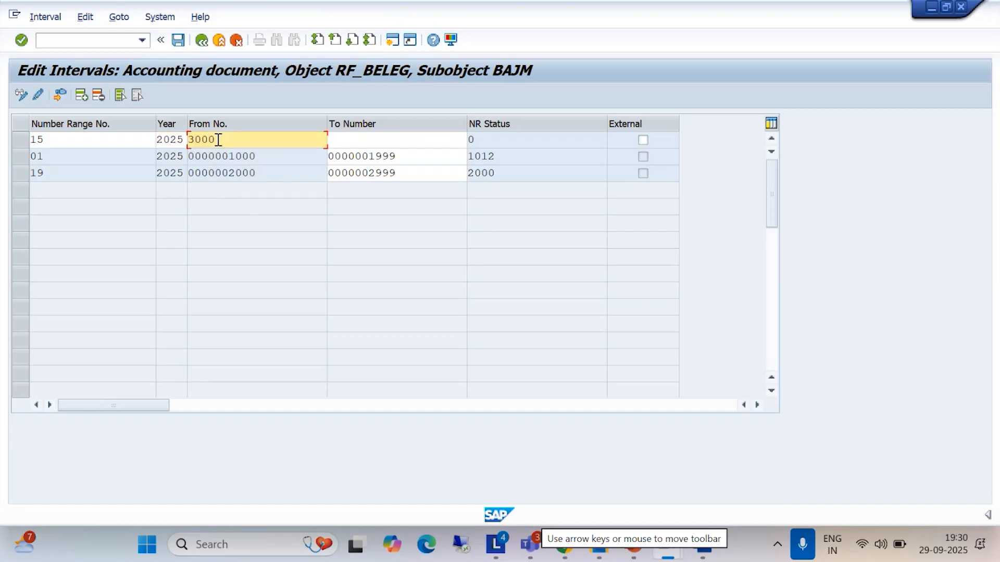
left_click(338, 138)
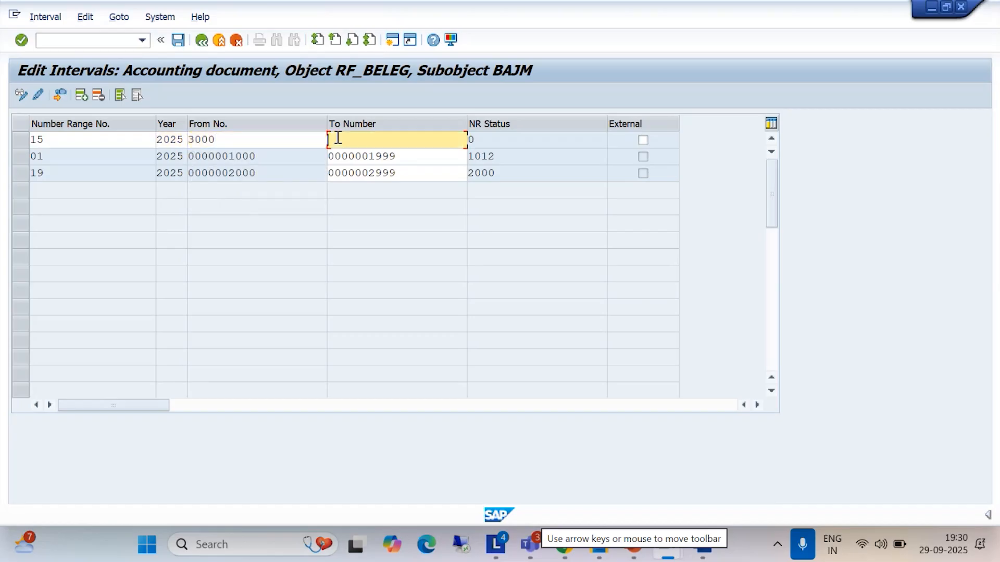
type("3999")
- Save the BAJM number range intervals and confirm the transport notice
left_click(178, 40)
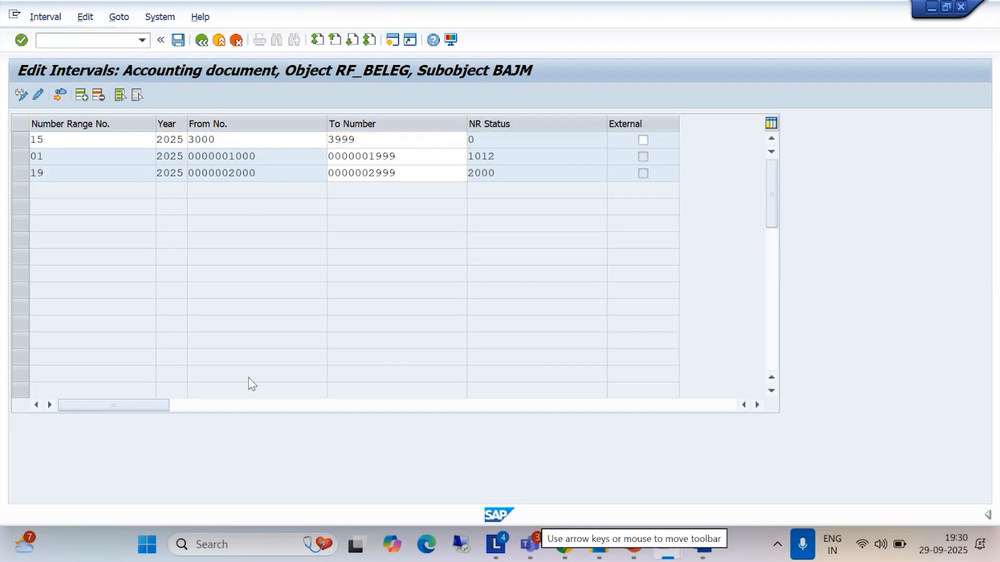
mouse_move(529, 544)
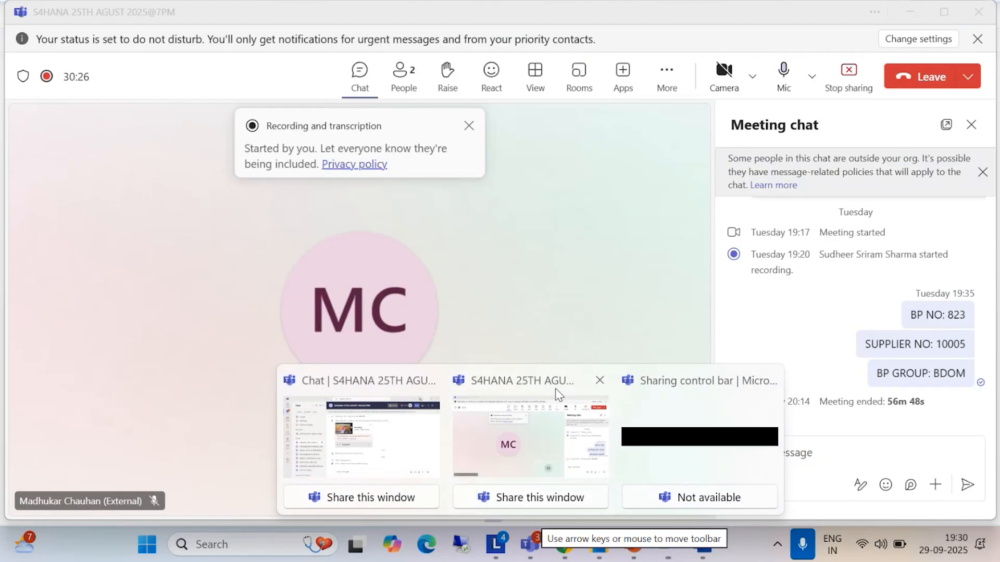
left_click(555, 388)
left_click(910, 12)
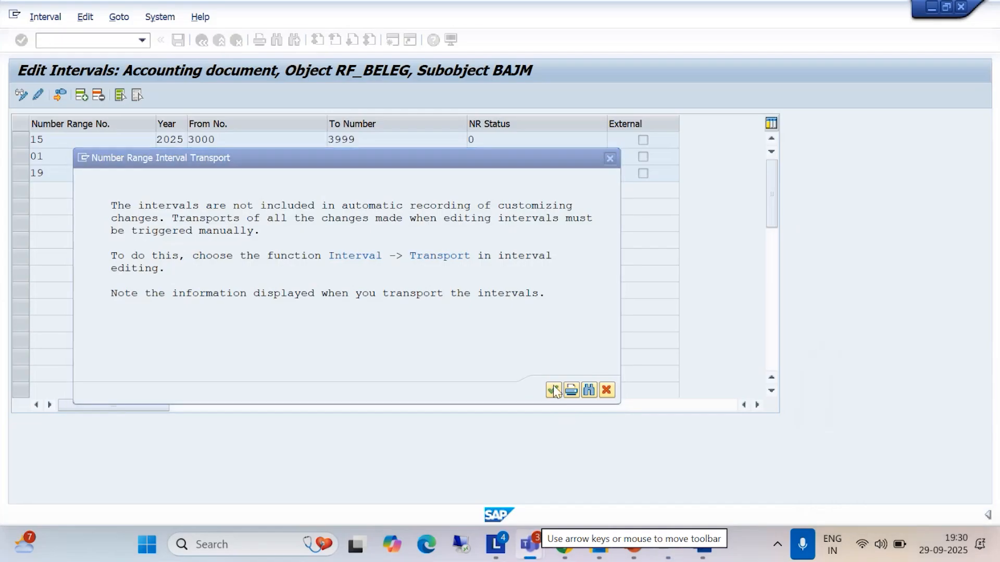
key("Return")
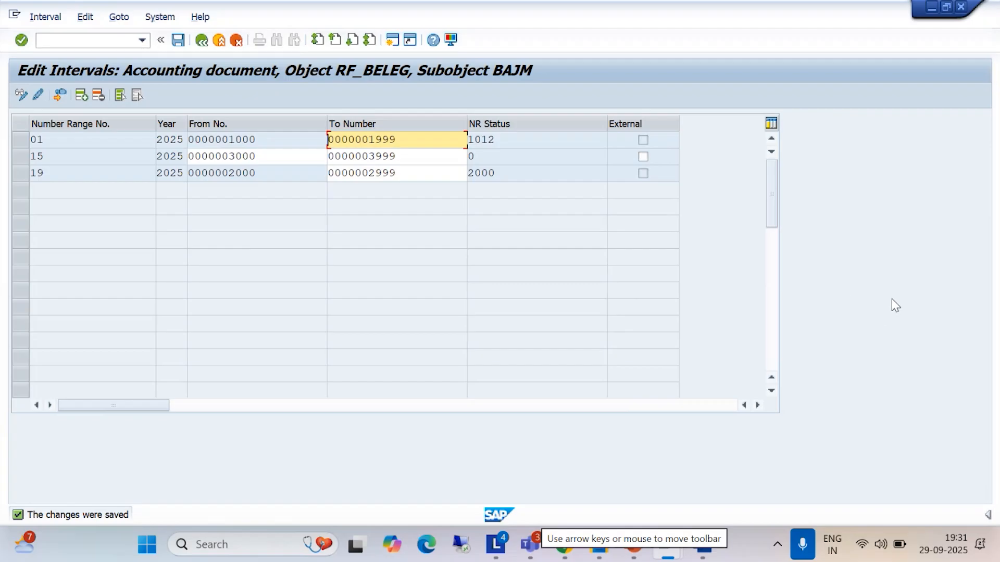
- Return to the outgoing payment session and process the open items of KK AND CO
left_click(530, 544)
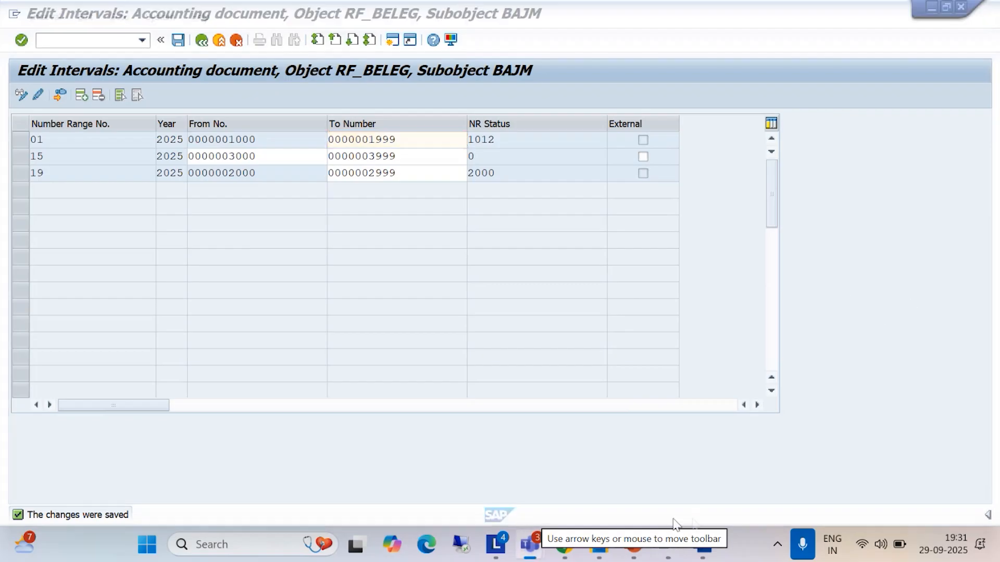
left_click(788, 446)
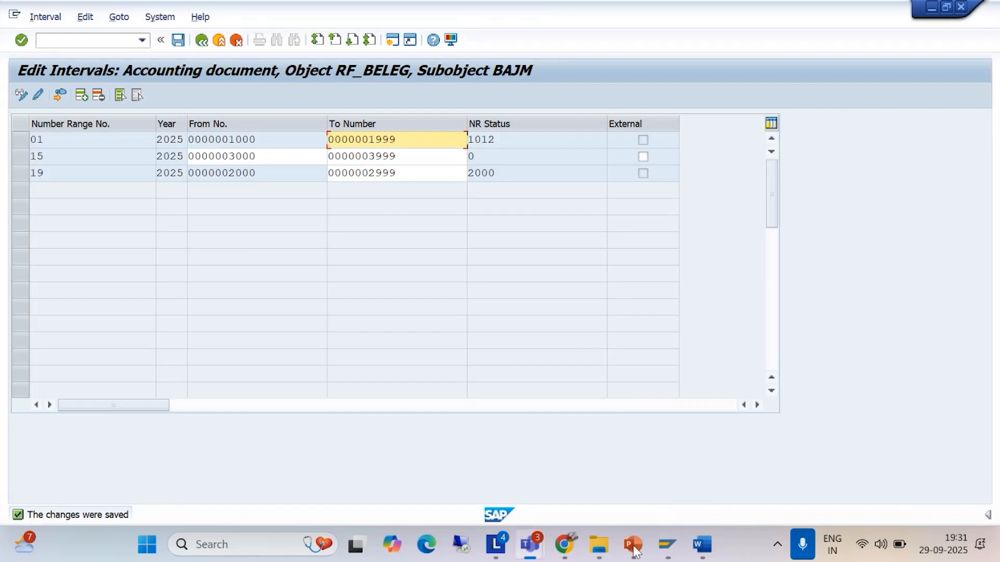
left_click(661, 544)
left_click(671, 461)
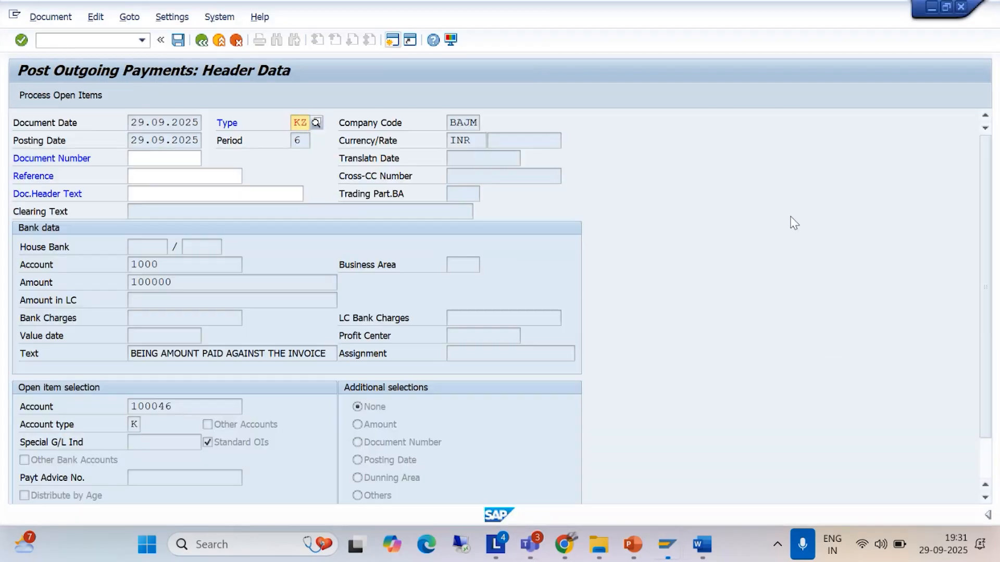
left_click(59, 95)
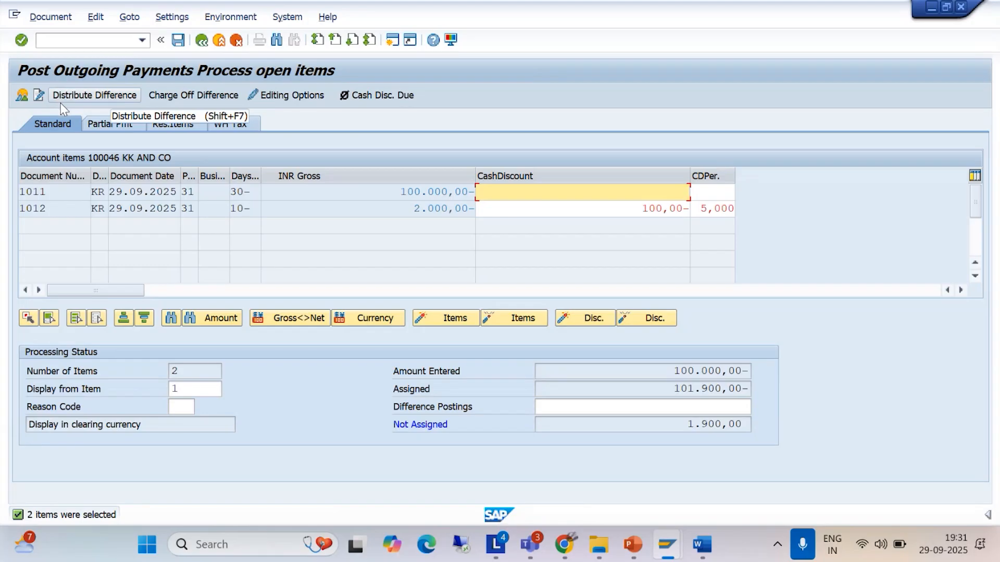
- Assign only the 100.000,00 INR invoice, deactivate the 2.000,00 INR item, and post the outgoing payment
left_click(402, 191)
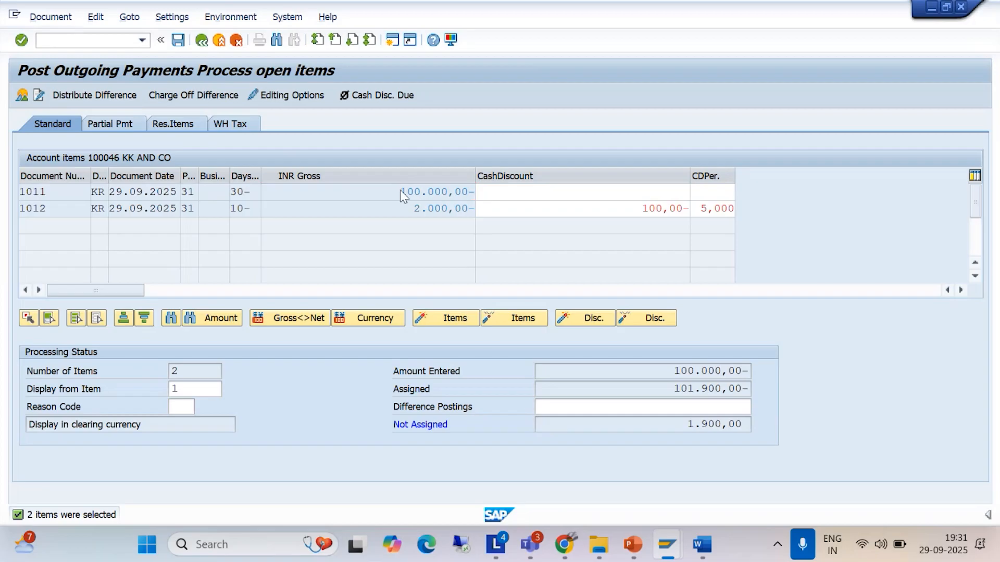
double_click(402, 192)
double_click(404, 212)
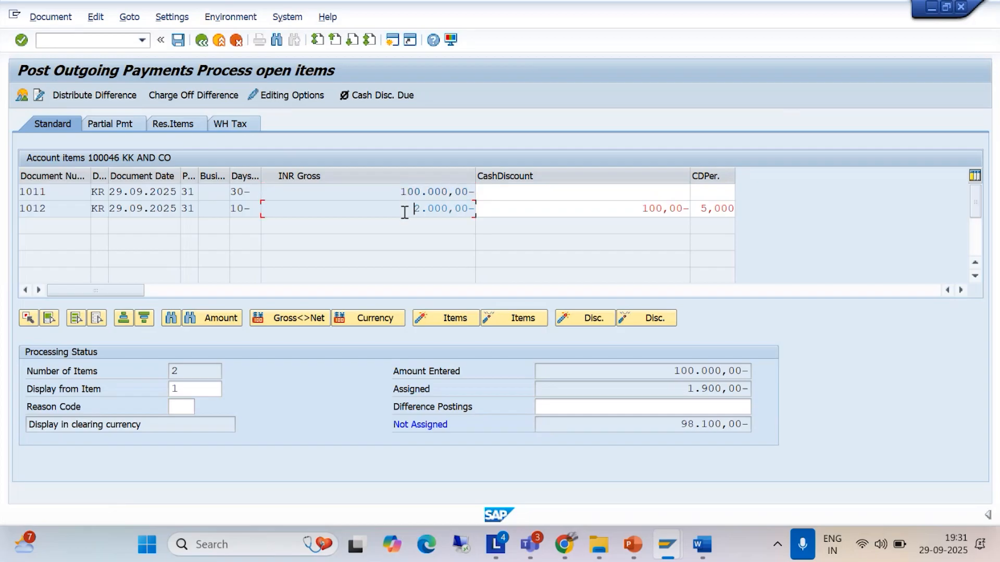
double_click(401, 191)
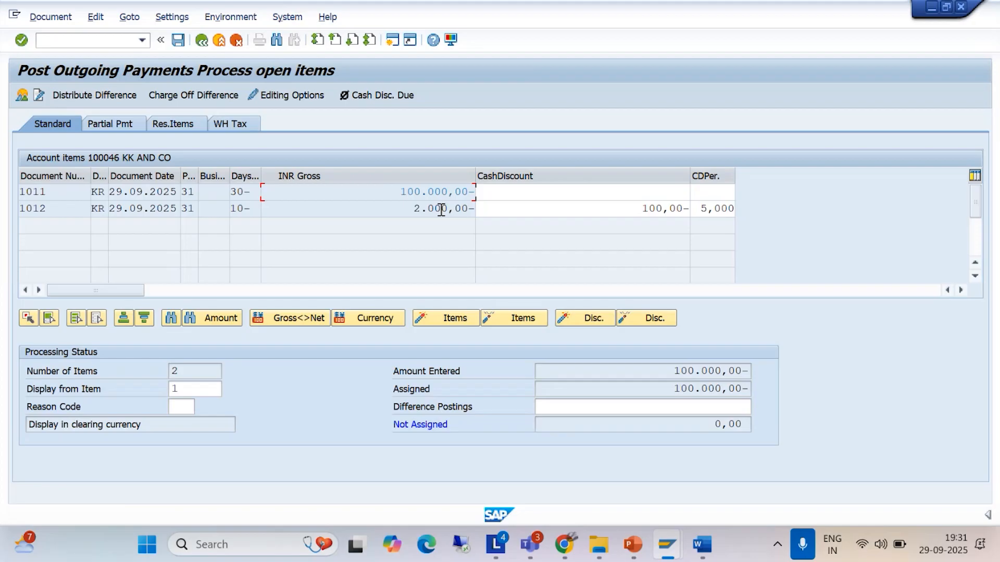
left_click(180, 45)
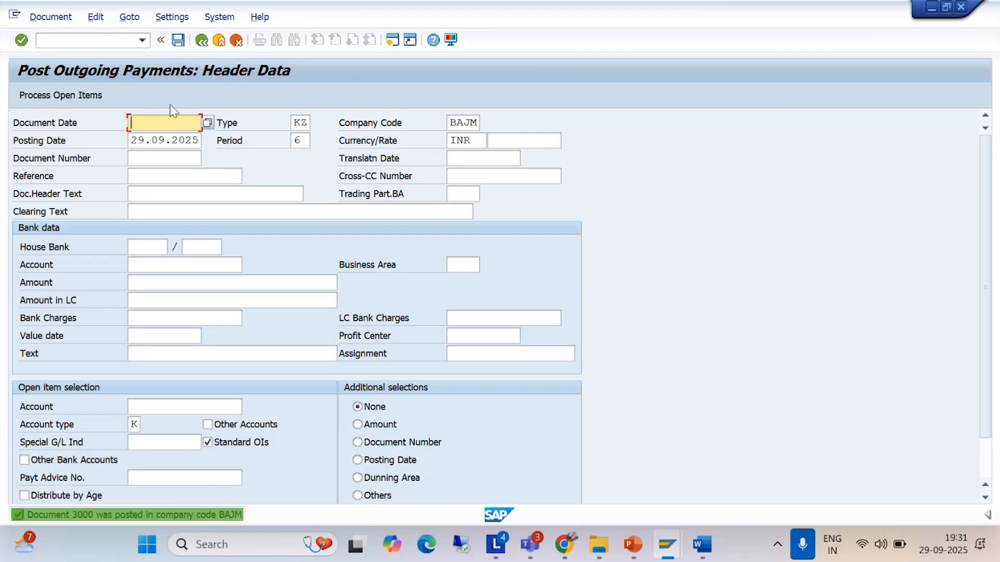
- Switch to the number range session, open Vendor Line Item Display, and list KK AND CO's open items in company code BAJM
mouse_move(658, 537)
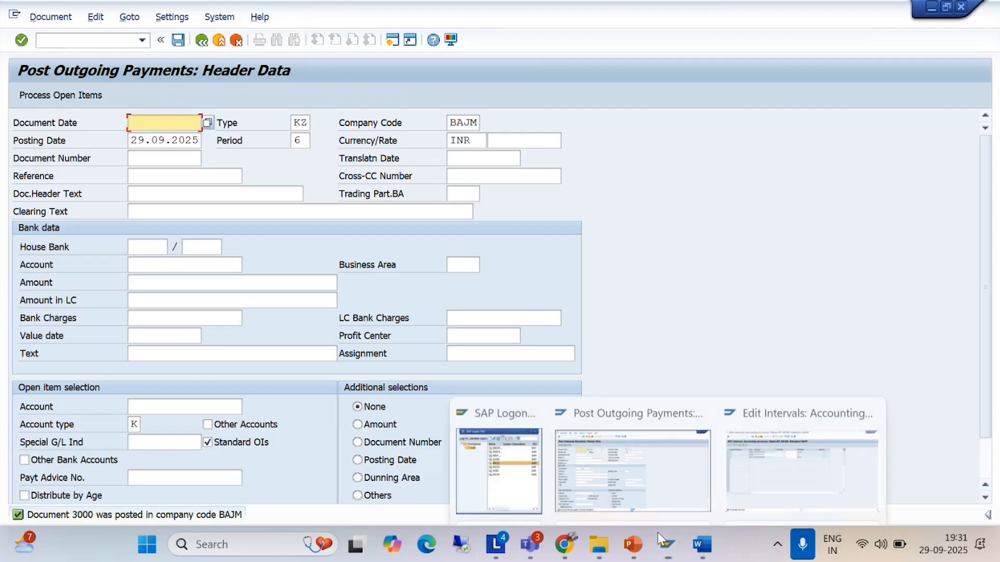
left_click(780, 447)
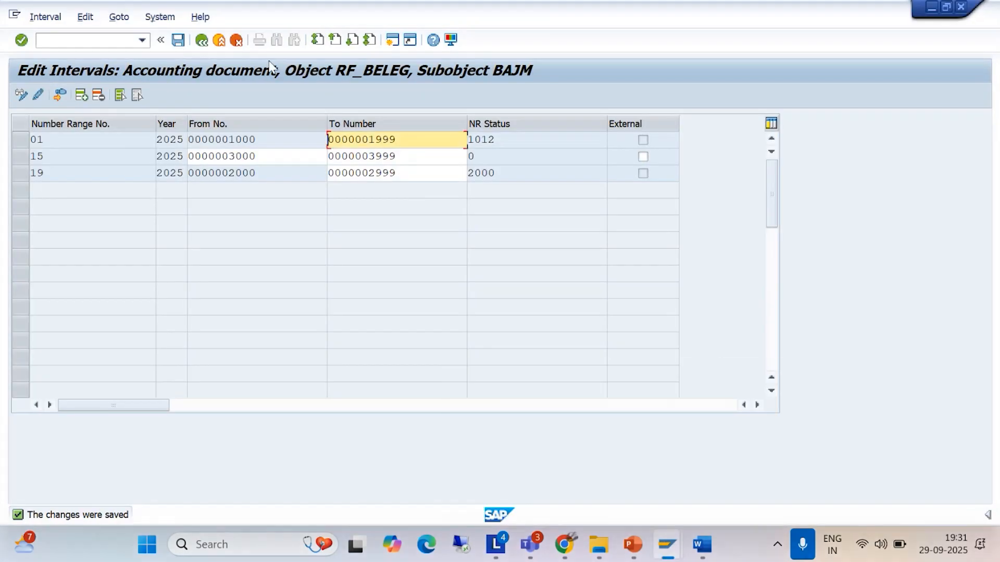
left_click(141, 40)
left_click(97, 76)
left_click(94, 39)
key("Return")
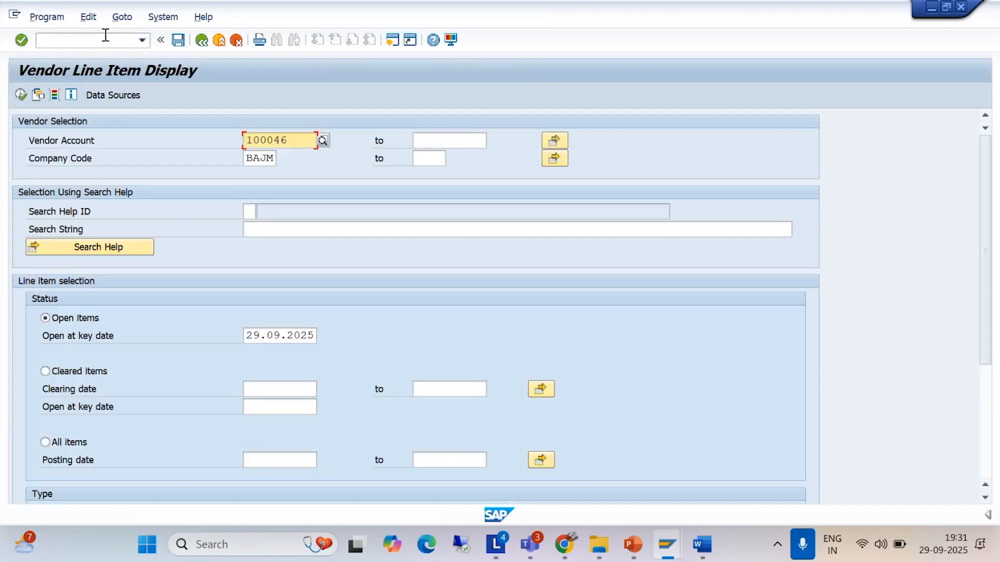
left_click(20, 95)
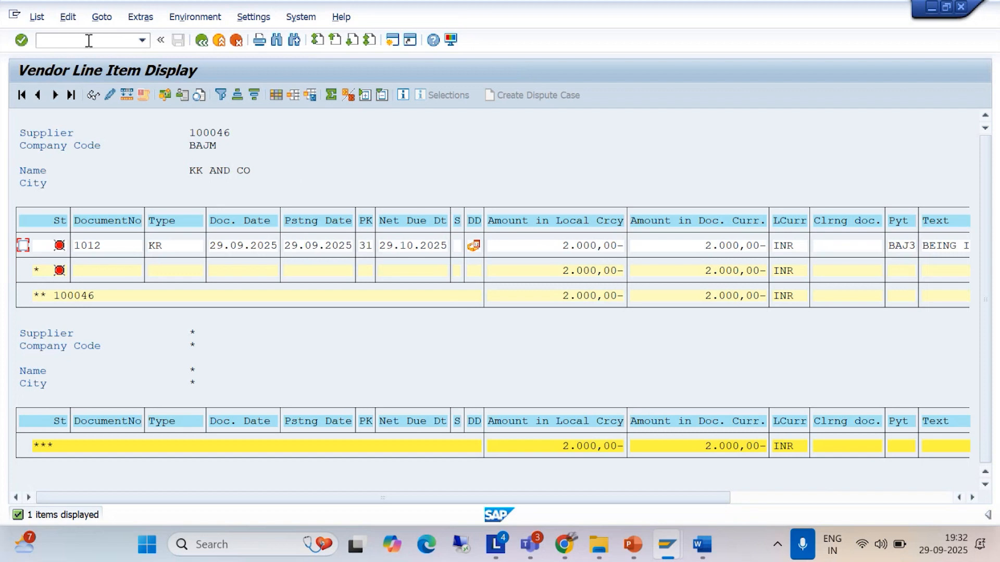
- Return to the outgoing payment session and enter document date 29.09.2025, bank G/L account 1000 and amount 2000
mouse_move(666, 546)
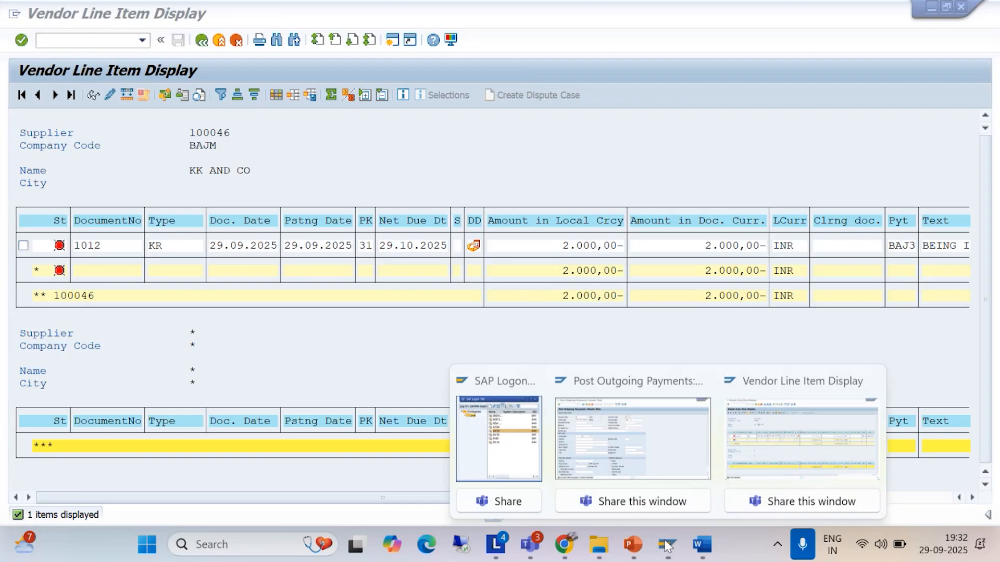
left_click(696, 455)
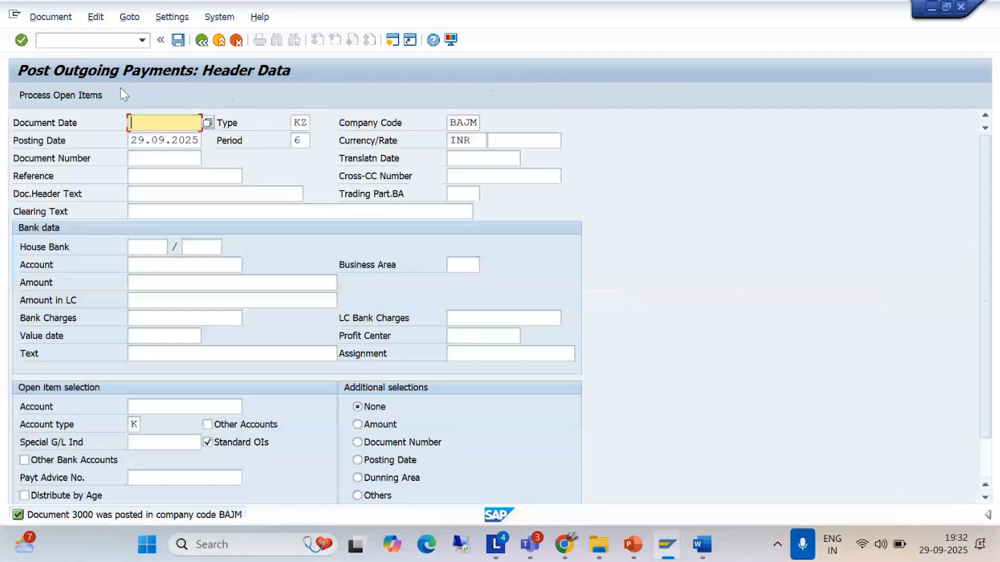
type("29")
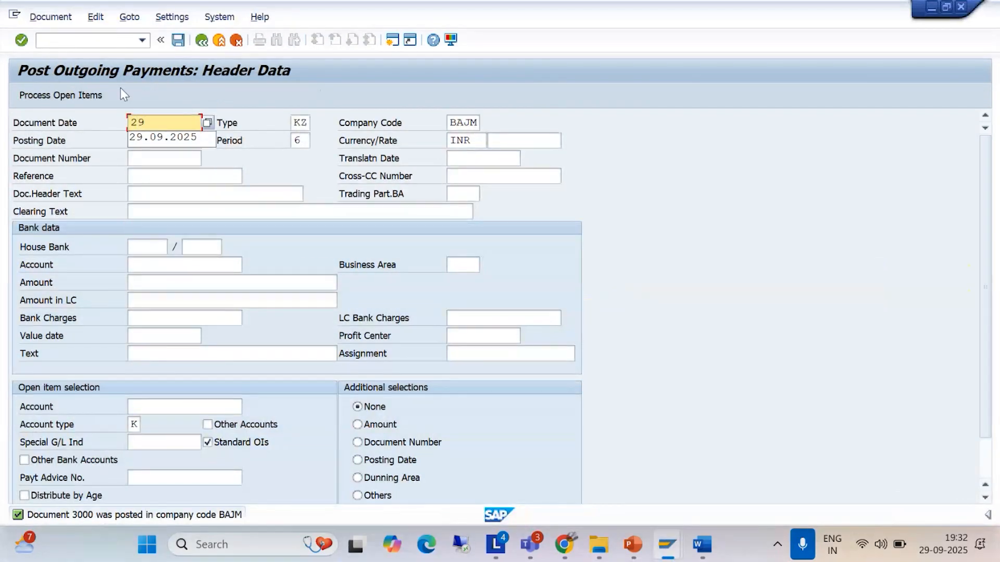
type(".09.2025")
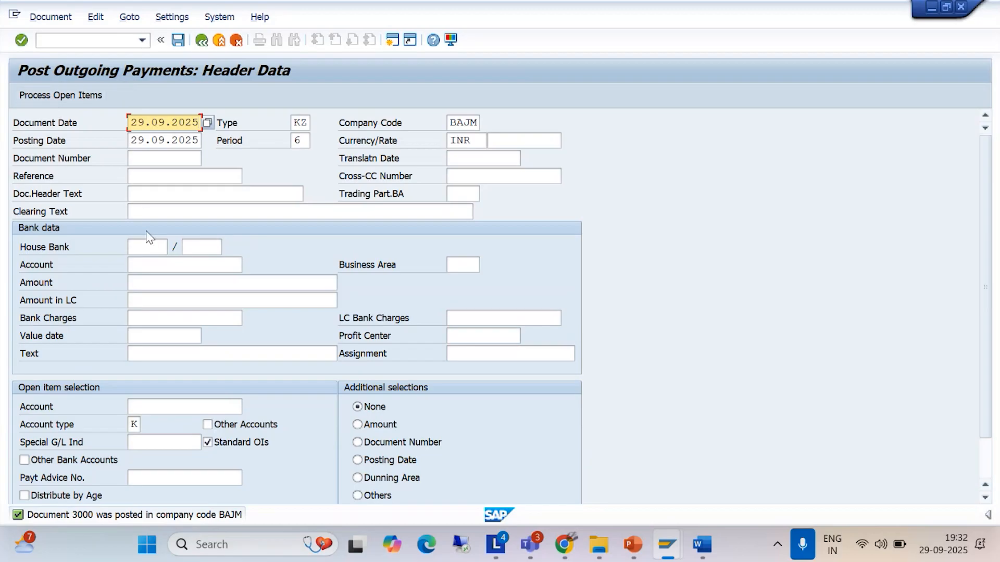
left_click(156, 263)
type("1000")
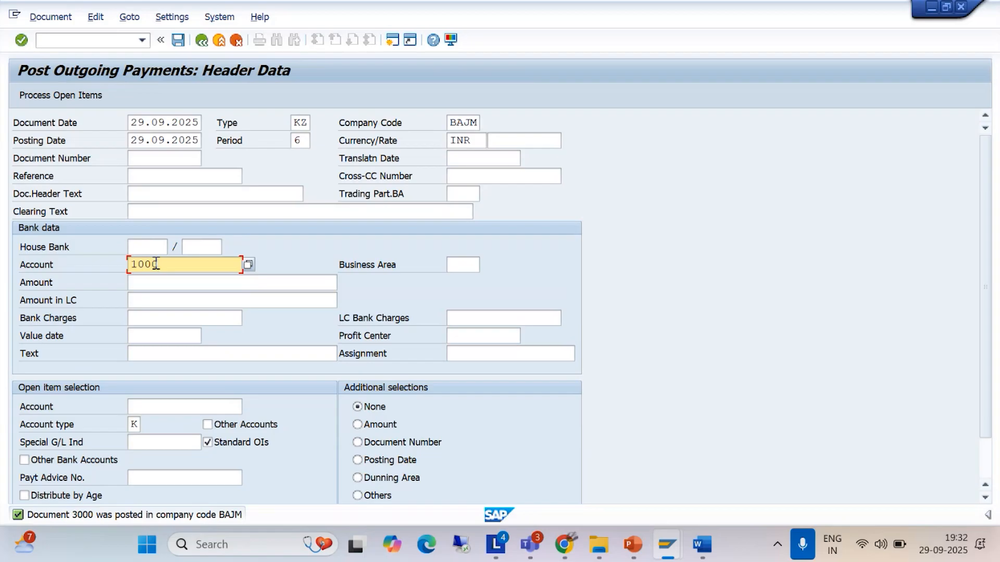
left_click(175, 286)
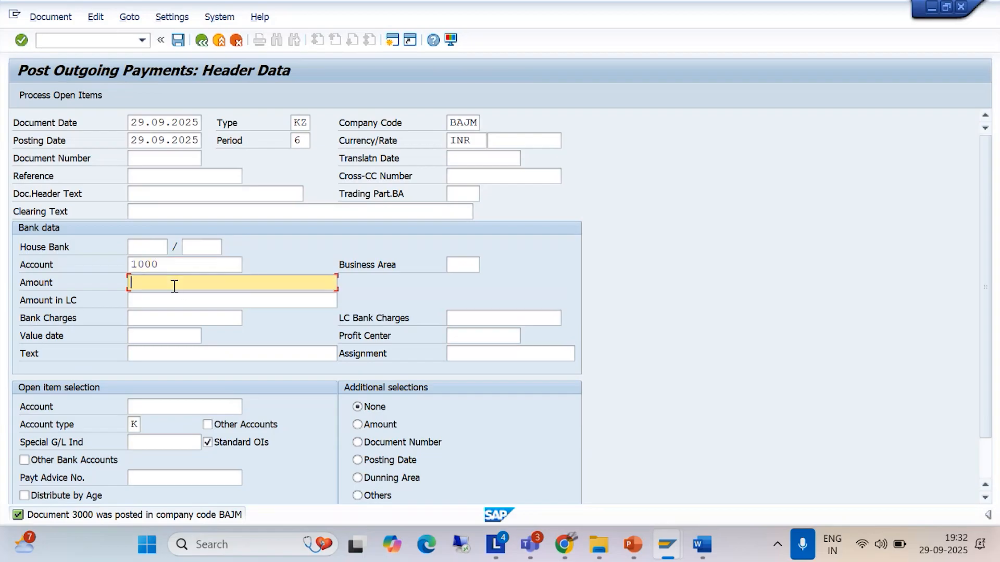
type("2000")
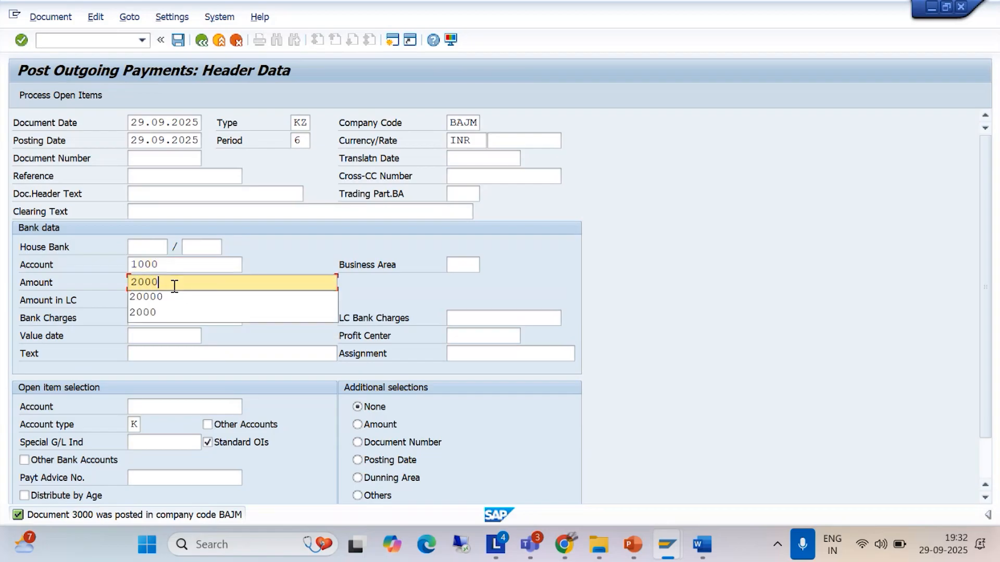
left_click(148, 315)
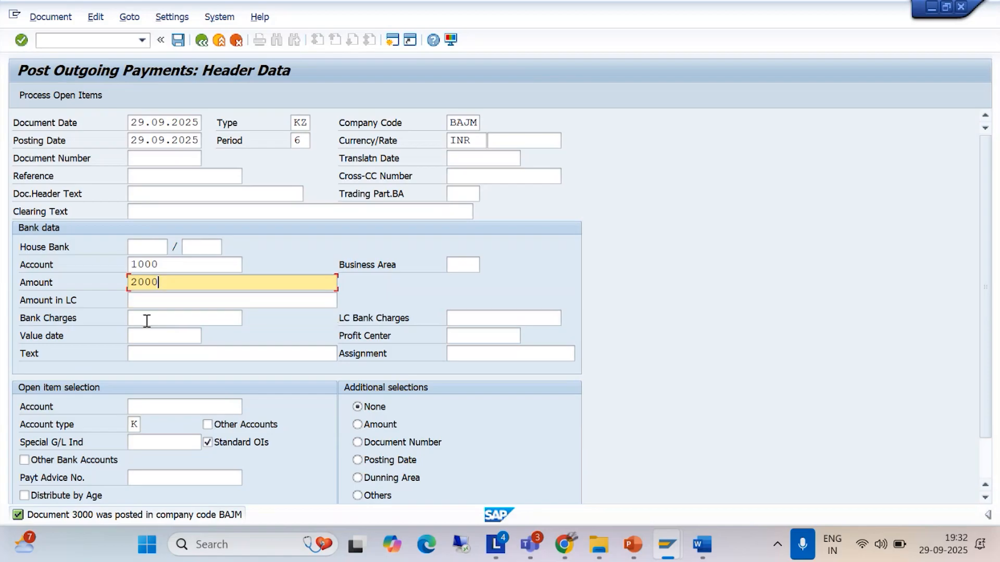
- Set the payment text to BEING AMOUNT PAID TOWARDS THE INVOICE, enter KK AND CO's vendor account, and process its open items
left_click(151, 360)
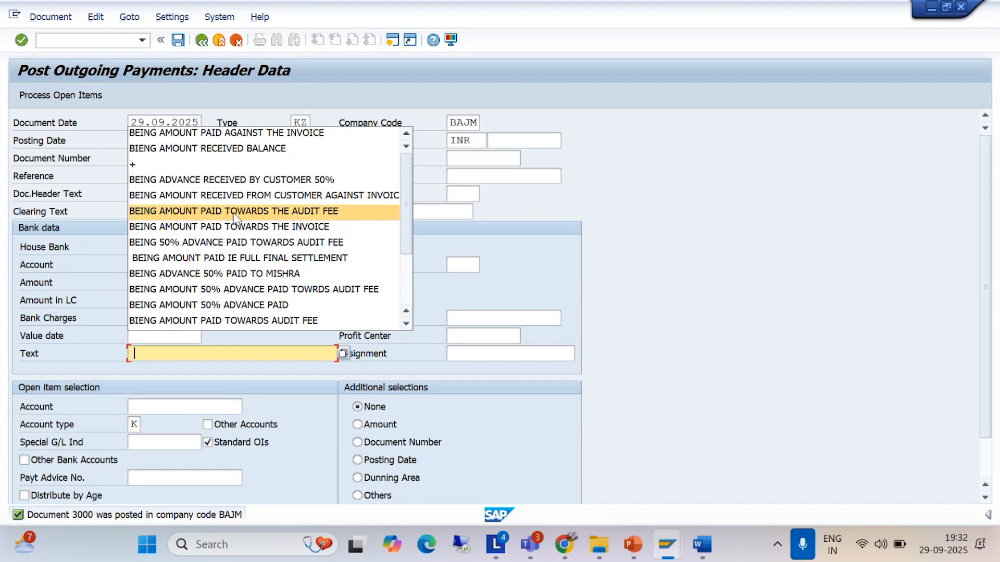
left_click(234, 227)
left_click(158, 402)
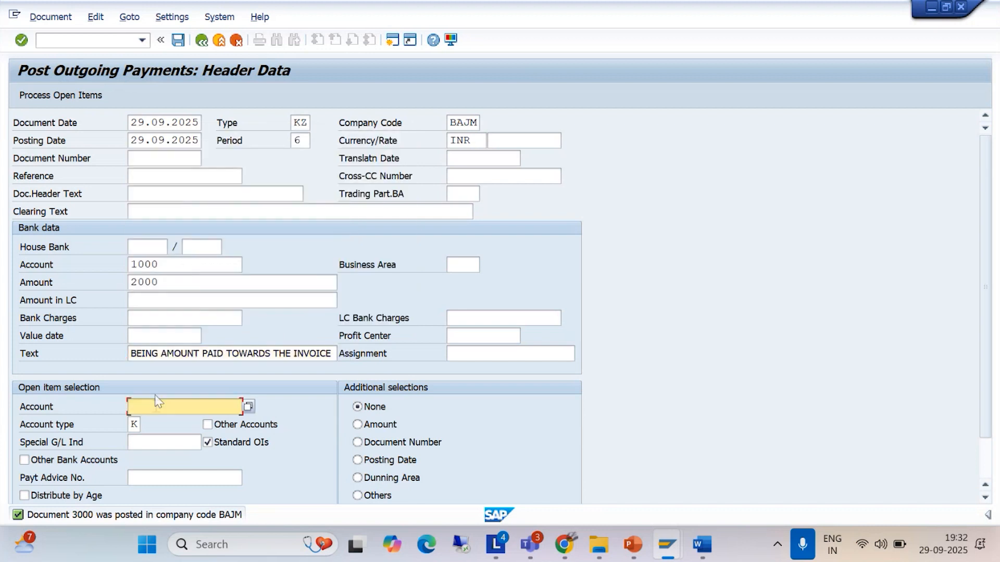
type("100")
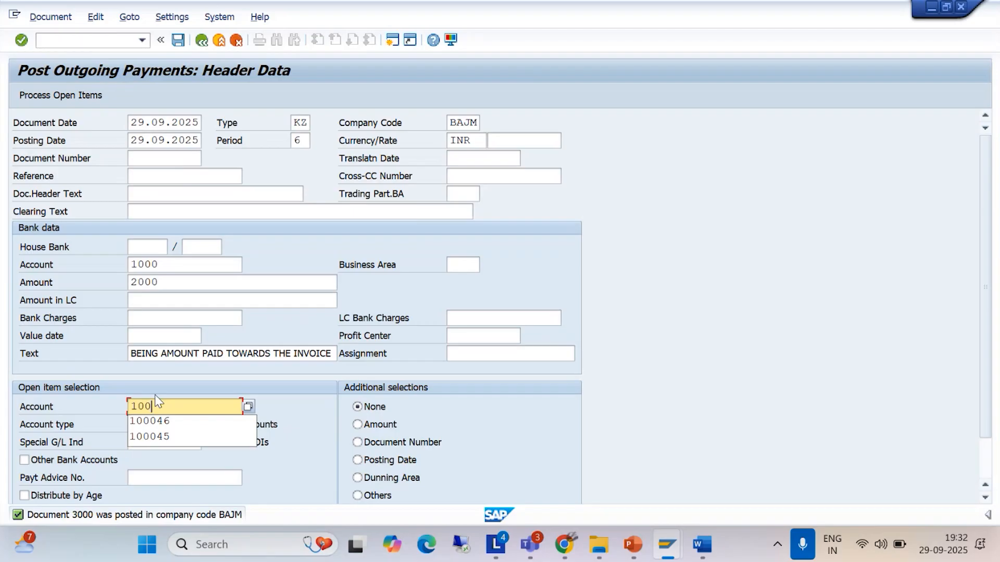
type("046")
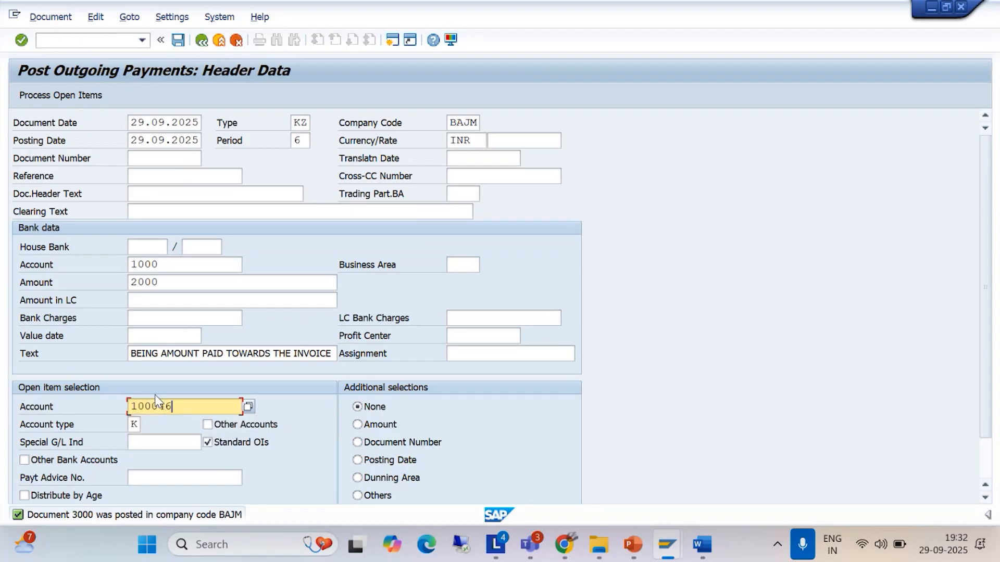
left_click(50, 103)
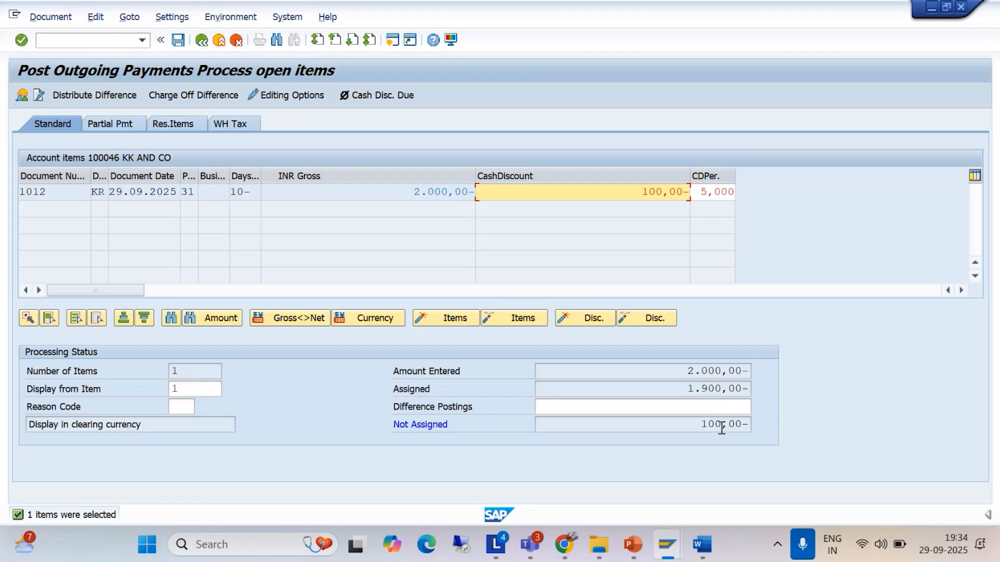
- Correct the HDFC BANK A/C line item's amount to 1900 INR and return to the document overview
left_click(22, 95)
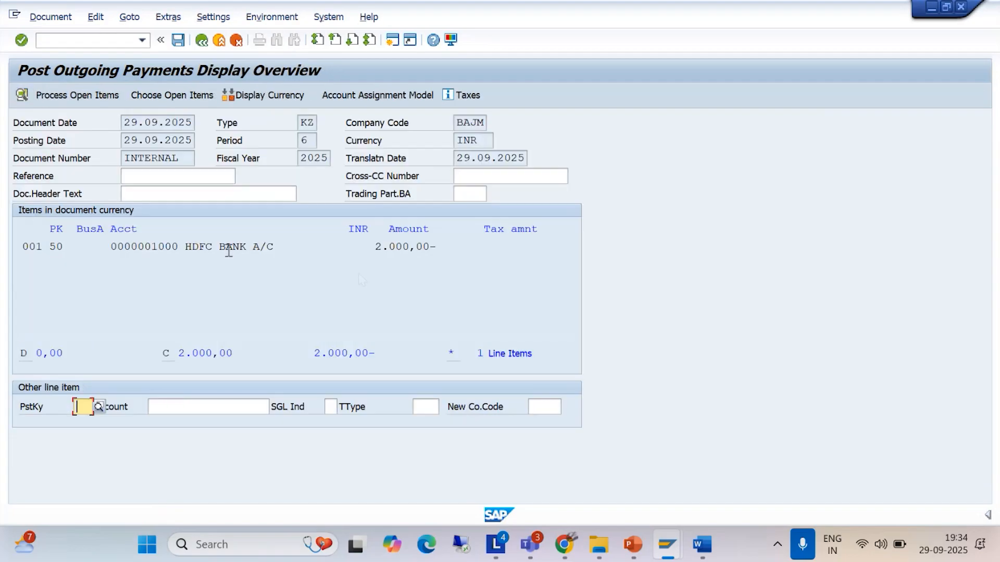
double_click(402, 247)
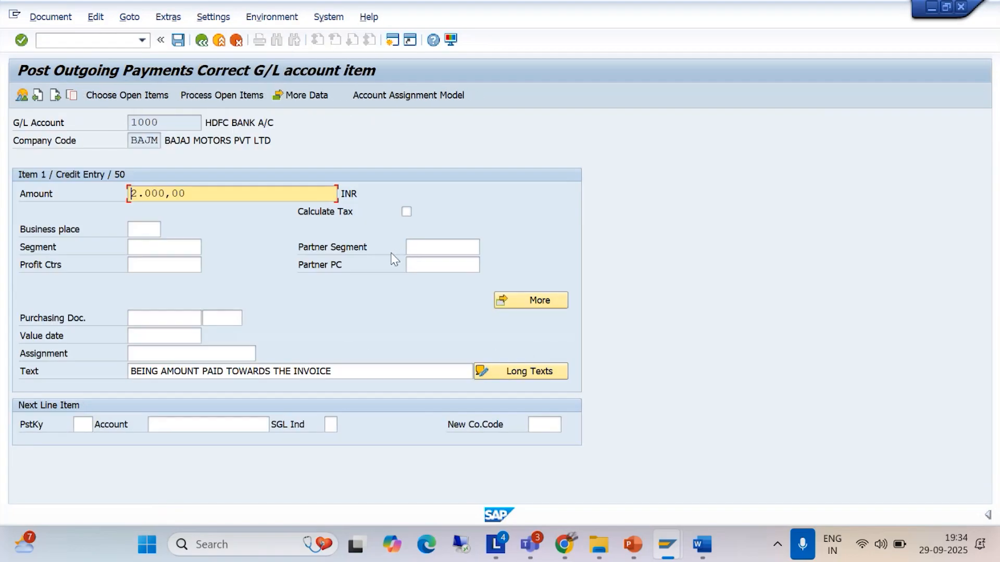
left_click_drag(216, 195, 40, 219)
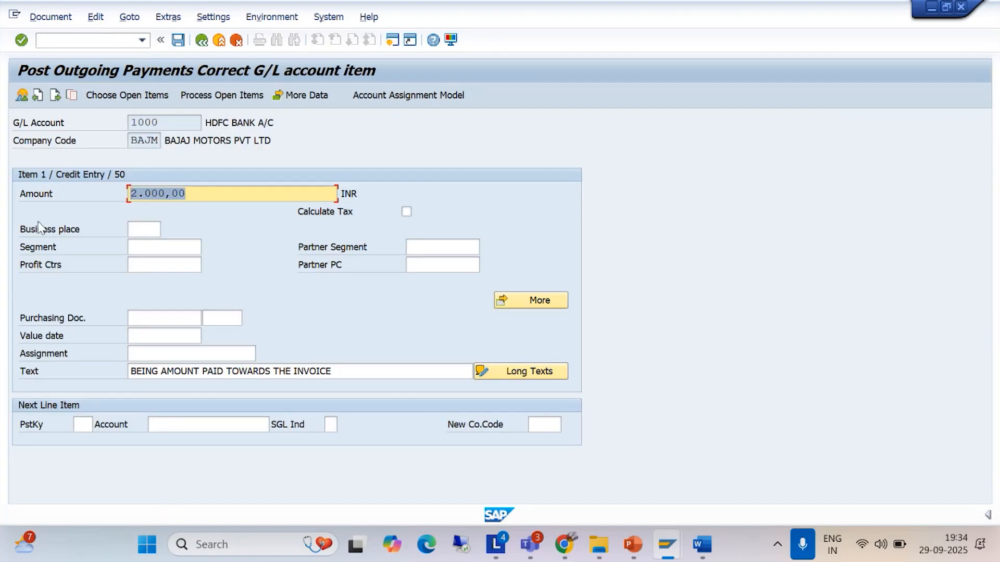
type("1900")
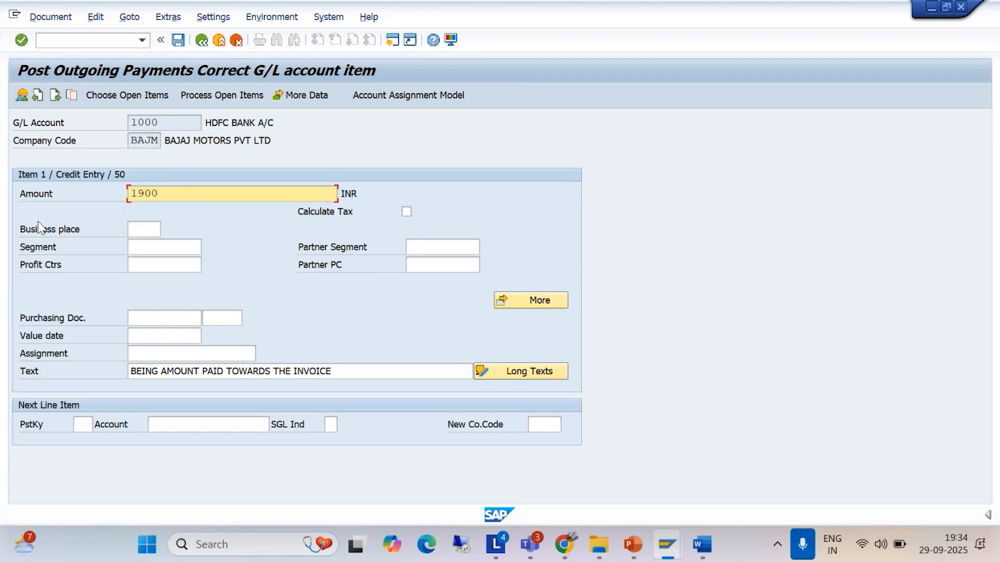
left_click(21, 96)
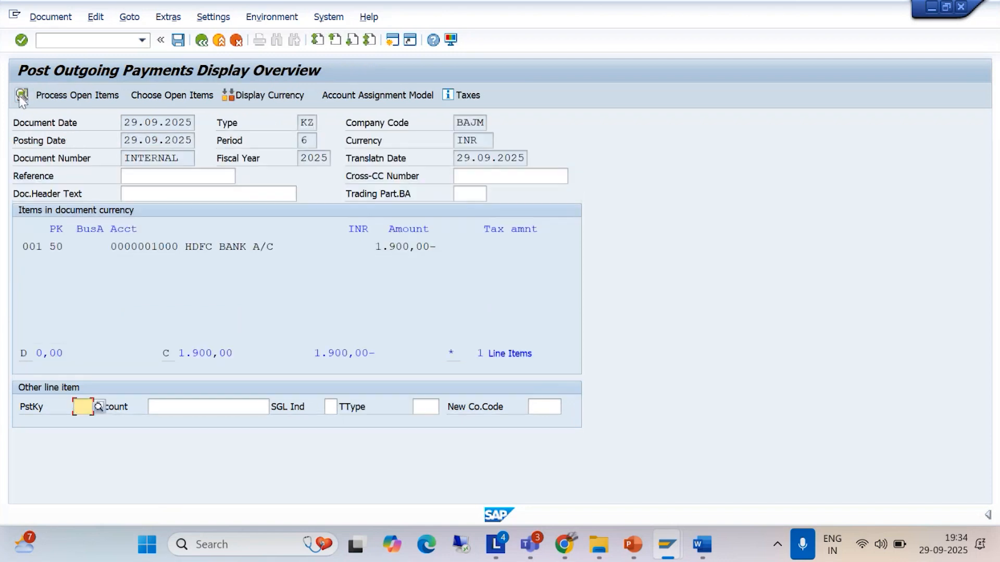
- Process the open items again, simulate the payment document, and try to post it
left_click(63, 96)
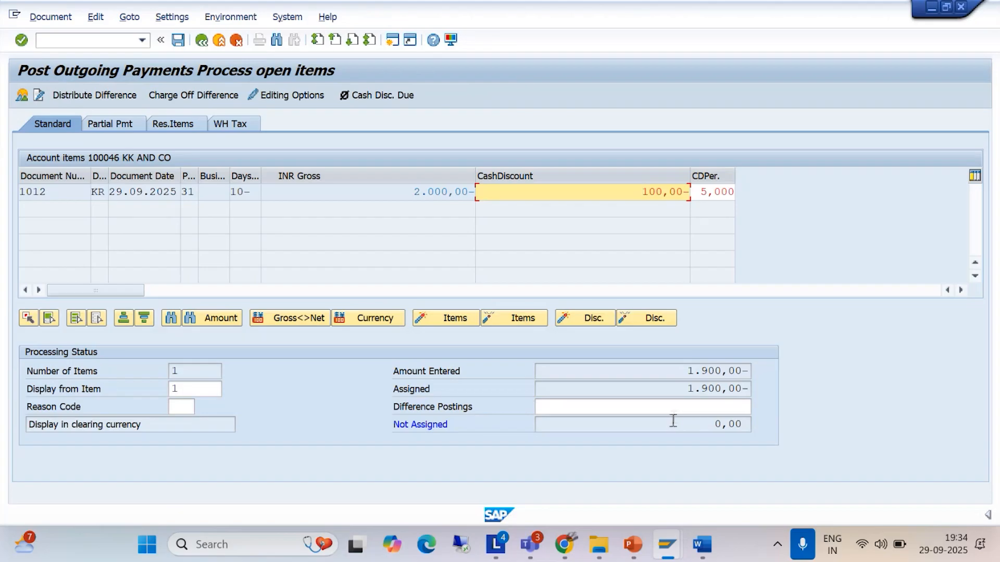
left_click(51, 17)
left_click(54, 53)
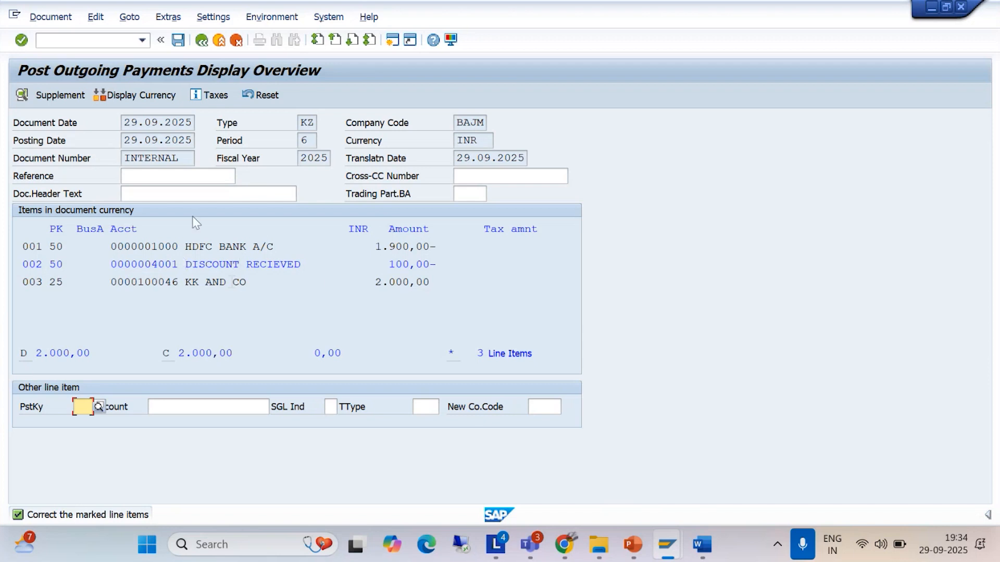
left_click(178, 41)
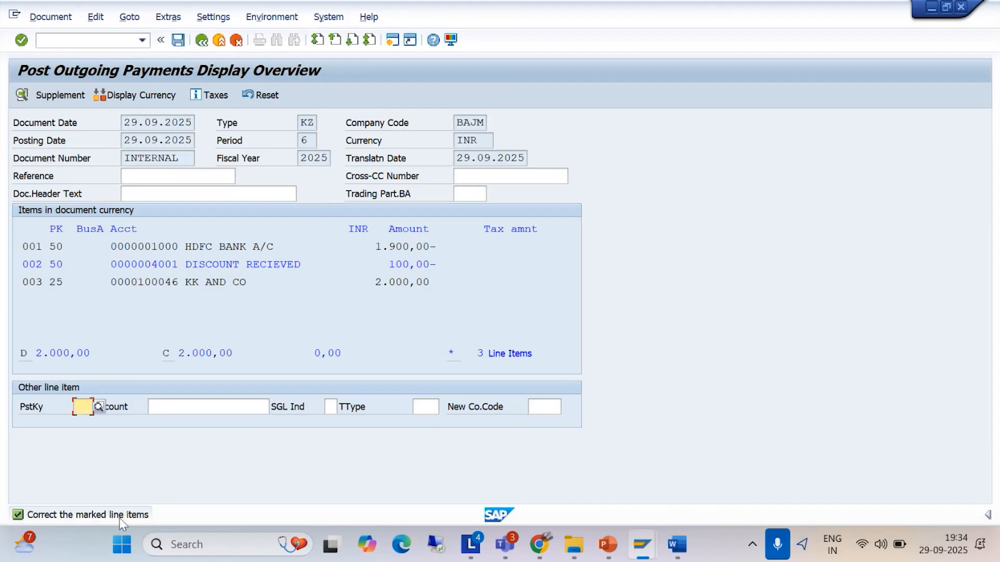
- Add the text DISCOUNT RECIEVED @5% to the discount account 4001 line item and post the outgoing payment
double_click(261, 264)
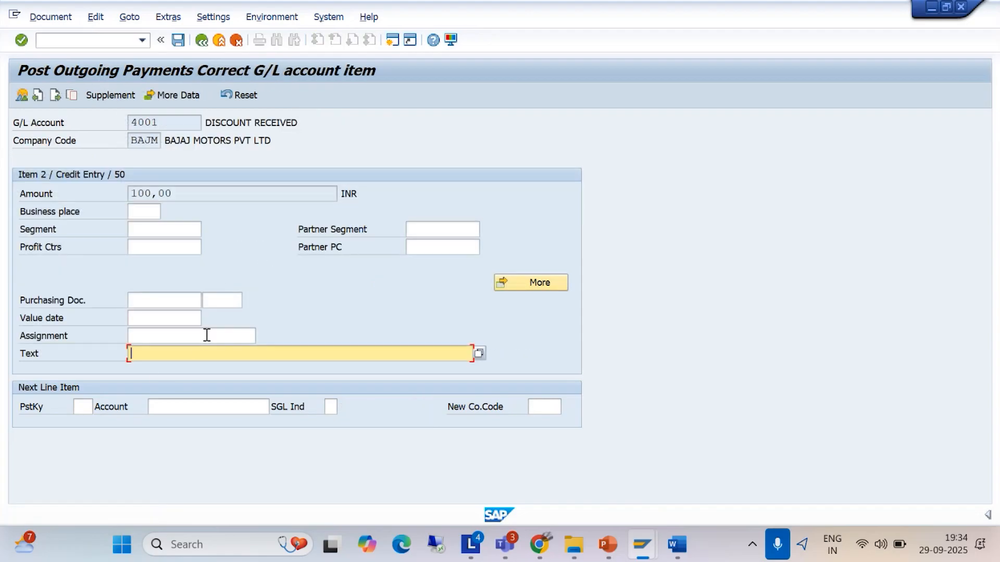
type("DISCOUNT RECIEVED ")
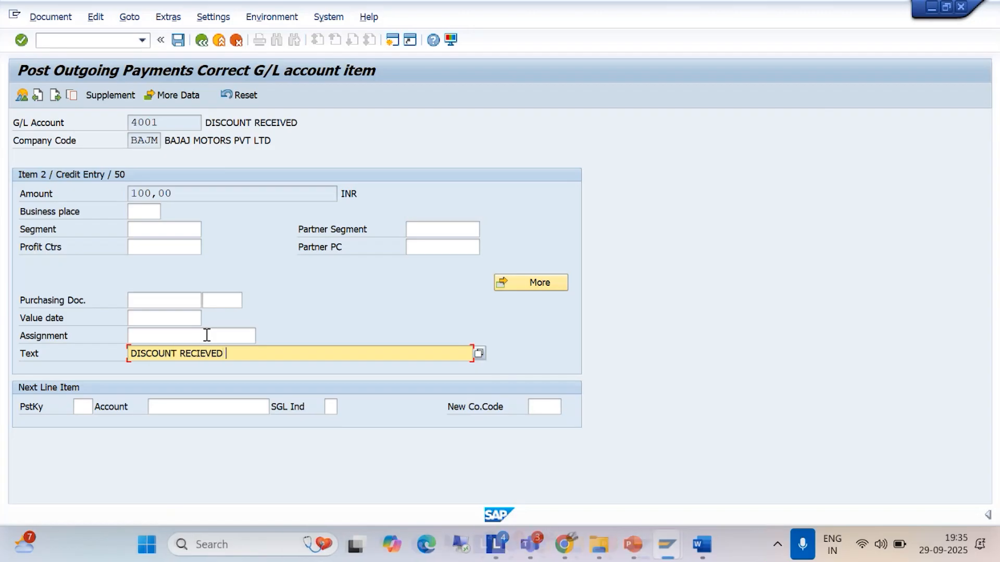
type("@5%")
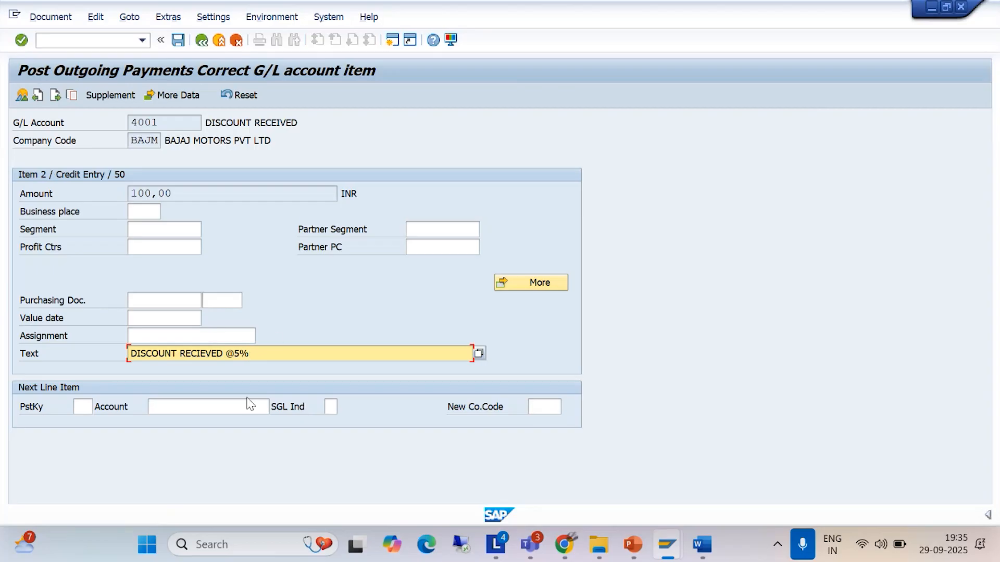
left_click(22, 93)
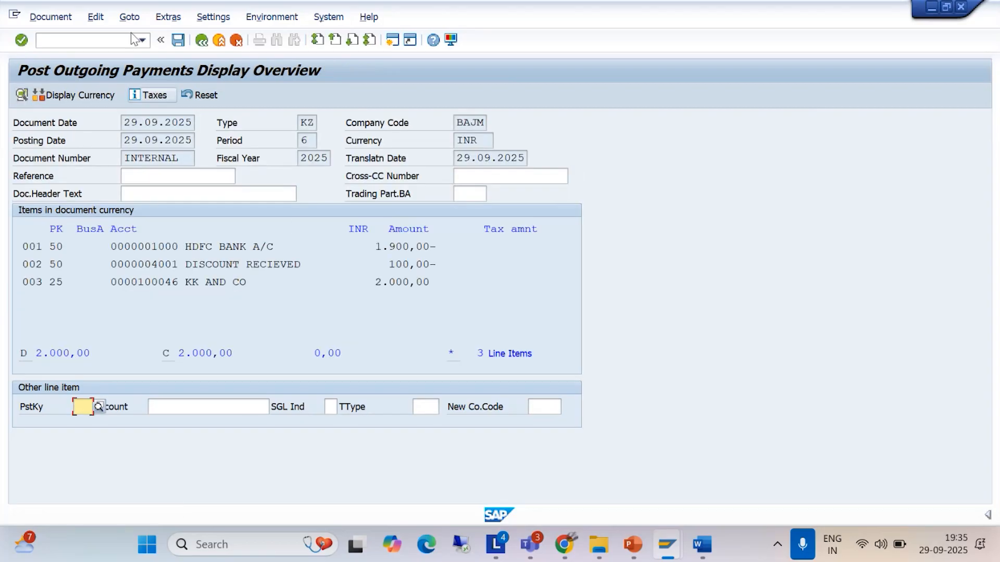
left_click(178, 45)
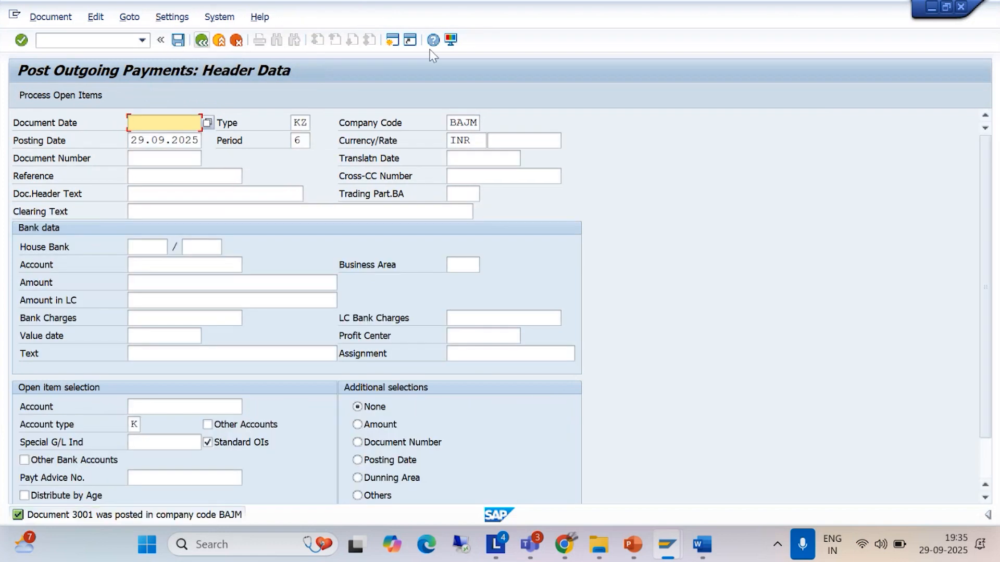
- Open vendor line item display with FBL1N and run it for KK AND CO's open items in company code BAJM
mouse_move(673, 547)
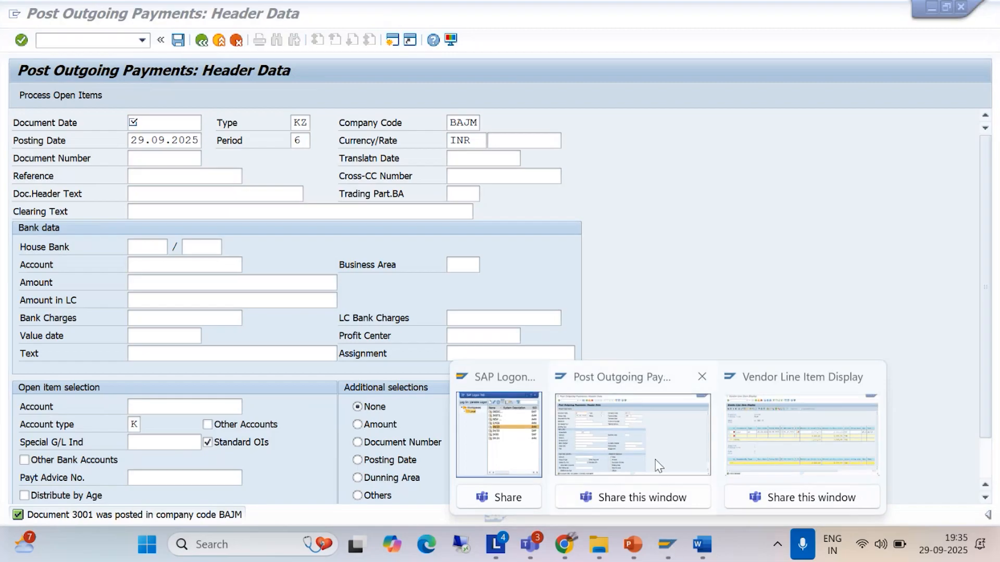
left_click(633, 439)
left_click(141, 40)
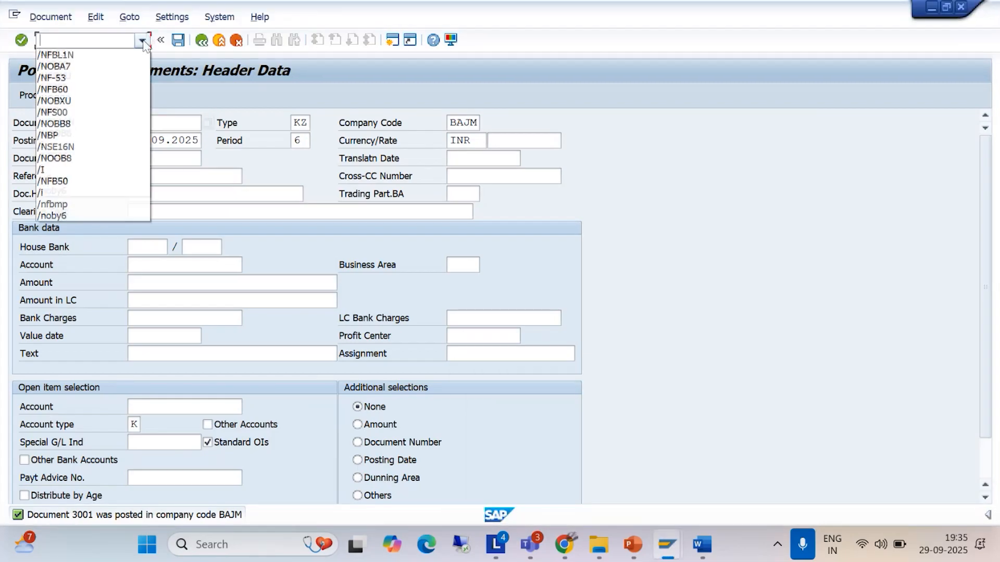
left_click(99, 54)
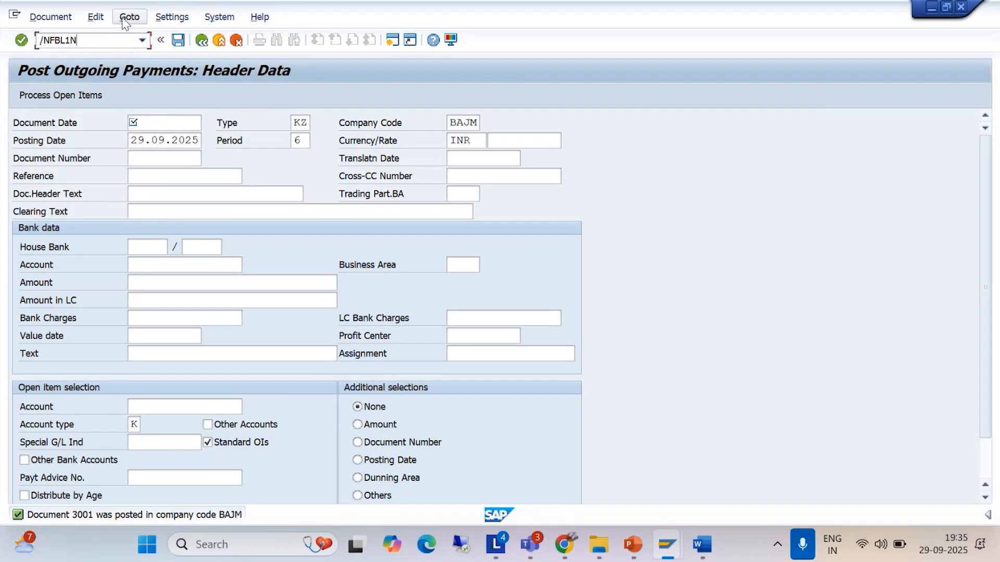
key("Return")
left_click(21, 95)
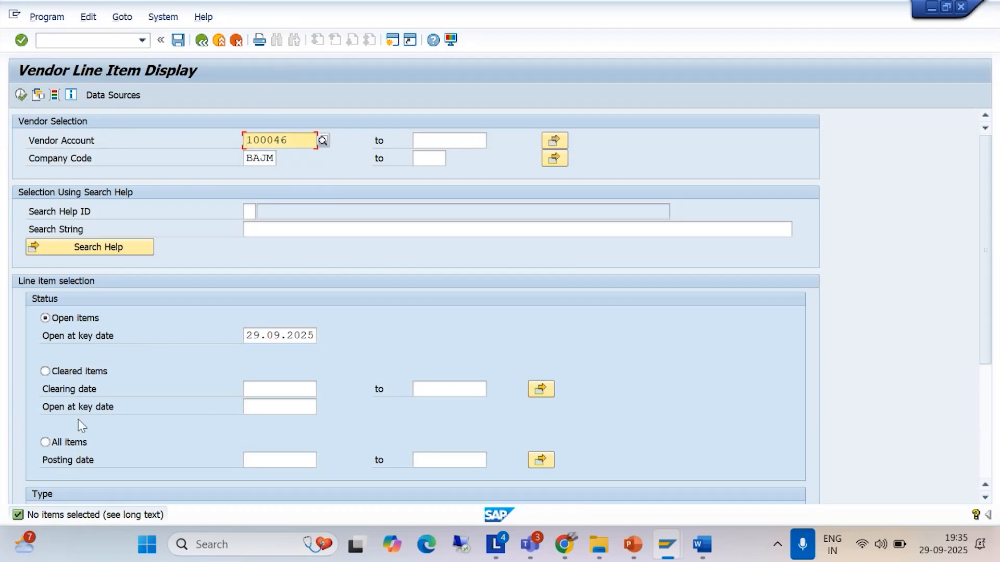
- List KK AND CO's cleared items and open the document overview of the 2.000,00 INR payment dated 29.09.2025
left_click(45, 371)
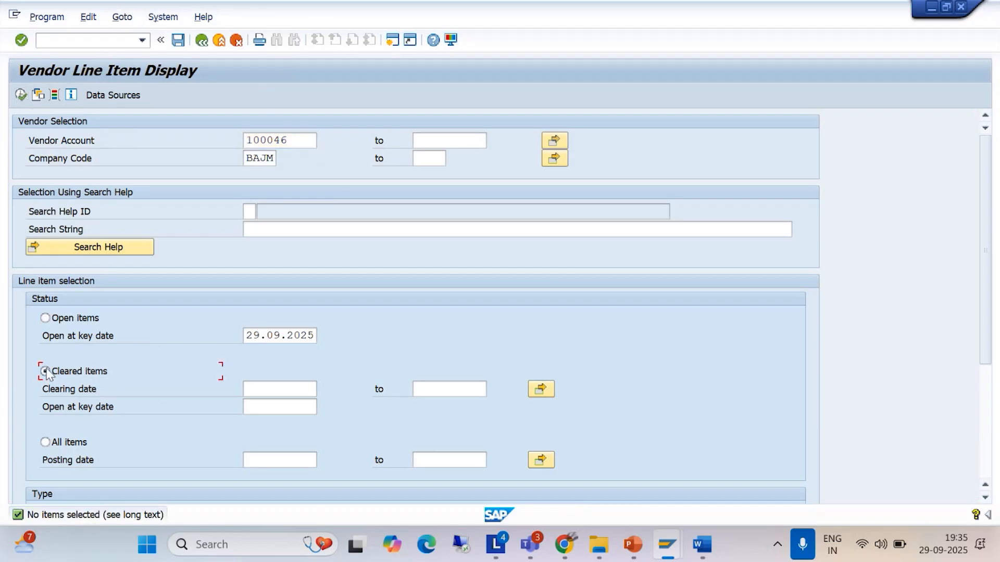
left_click(20, 95)
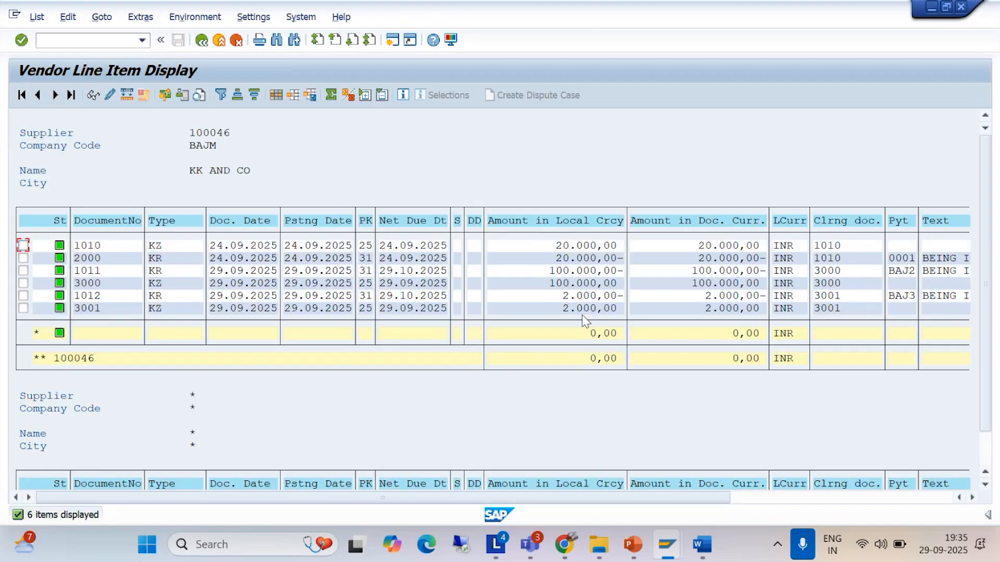
double_click(306, 308)
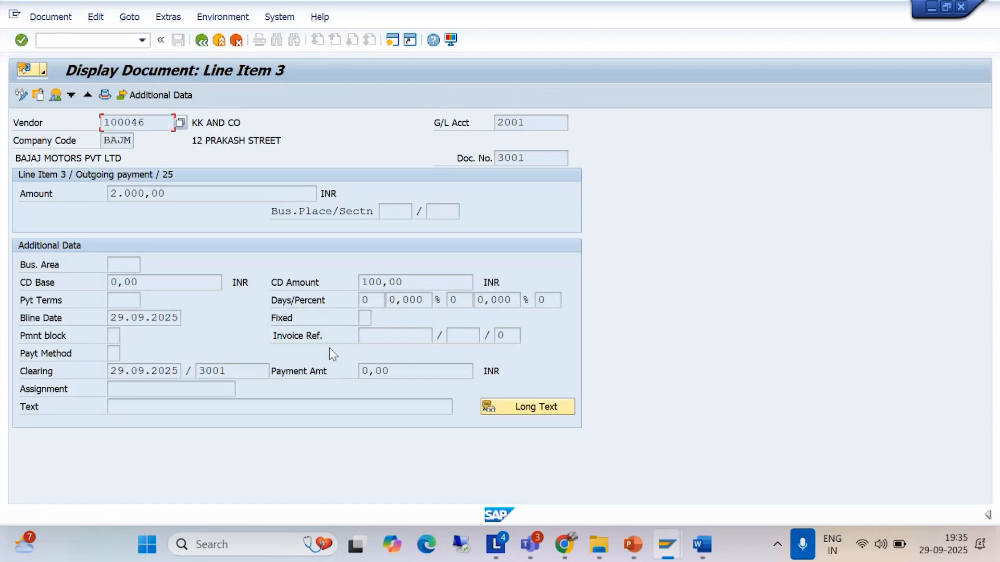
left_click(56, 96)
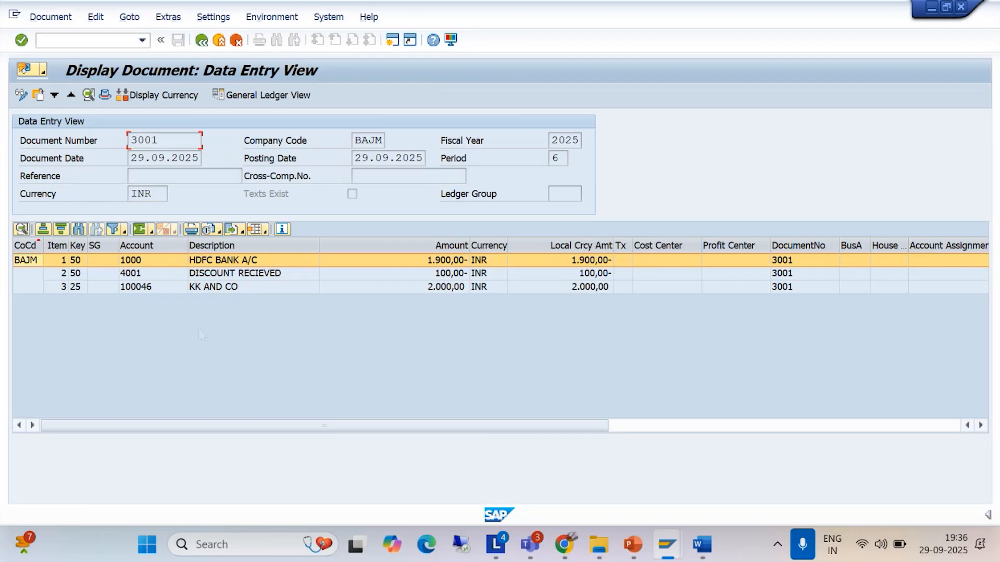
- Exit vendor line item display in both SAP sessions and minimise the SAP windows and the configuration steps folder
left_click(202, 42)
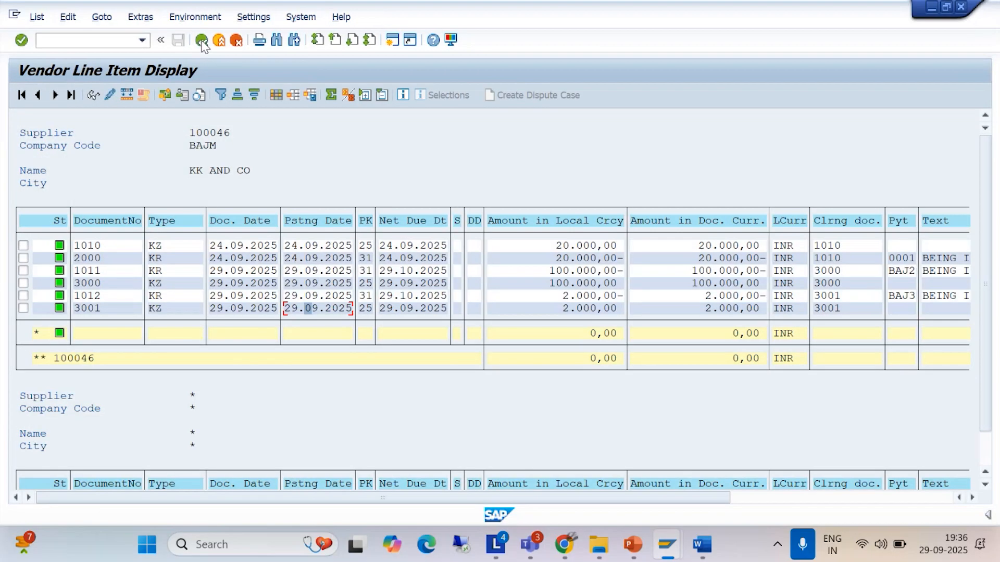
left_click(202, 41)
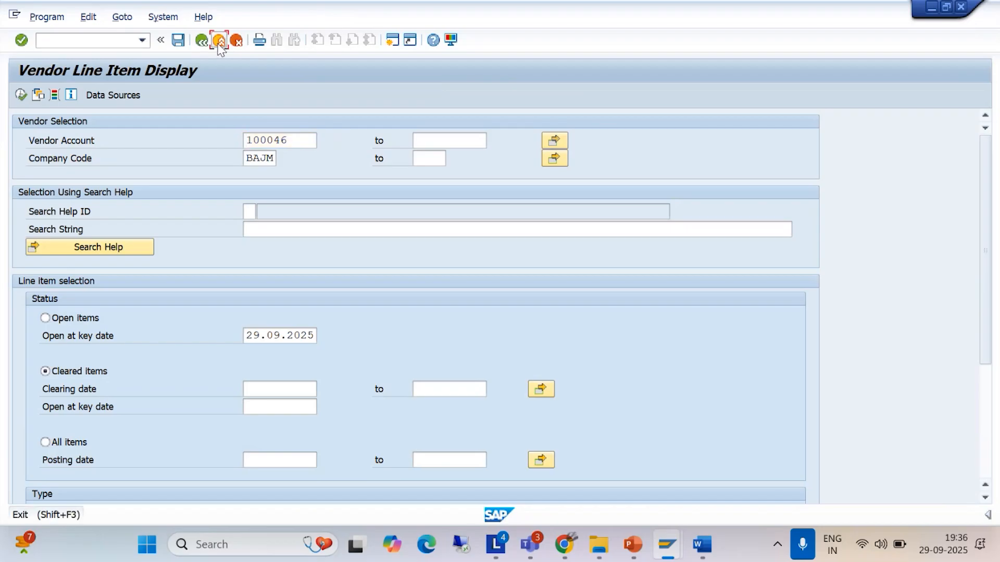
left_click(219, 41)
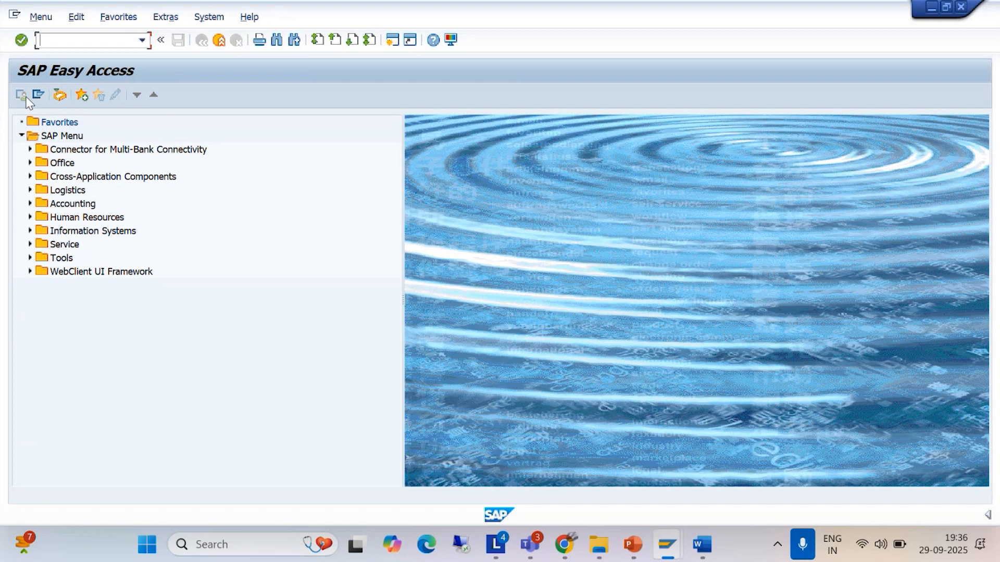
left_click(934, 11)
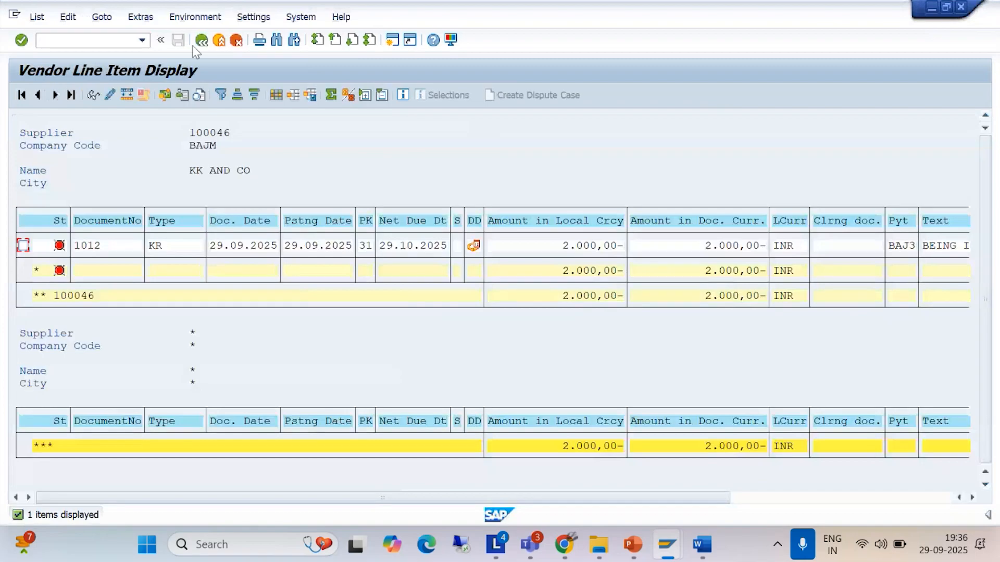
left_click(218, 41)
left_click(219, 41)
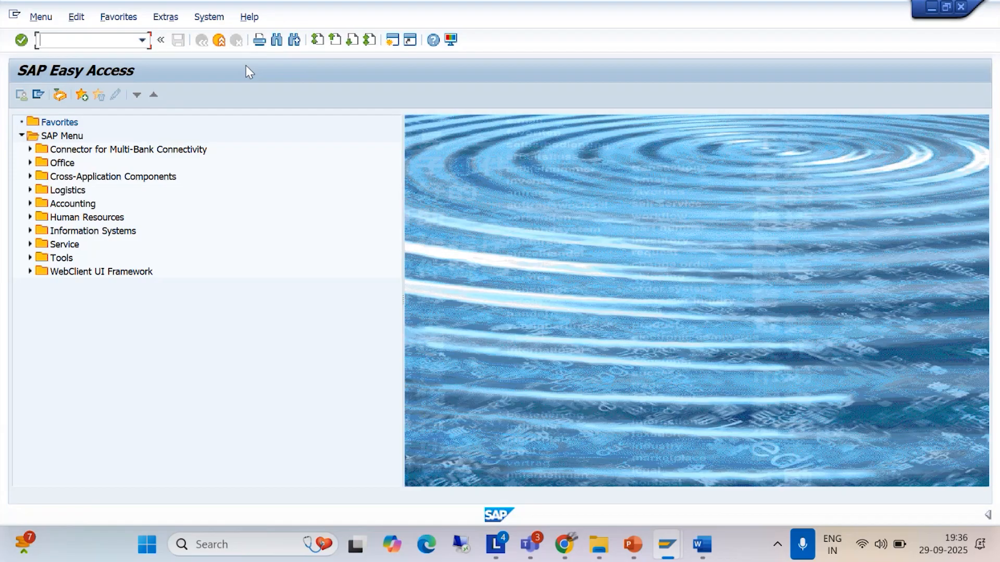
left_click(931, 7)
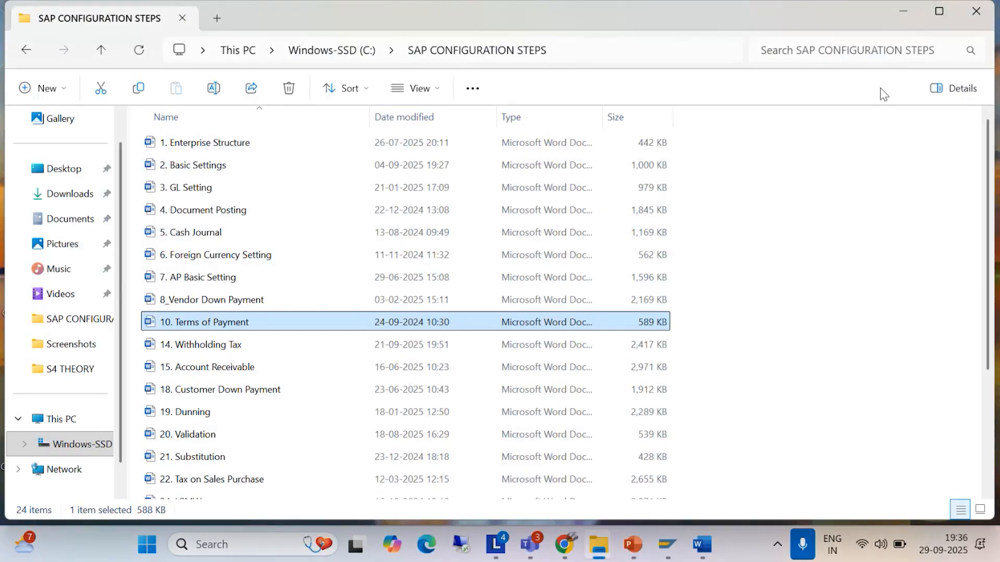
left_click(909, 9)
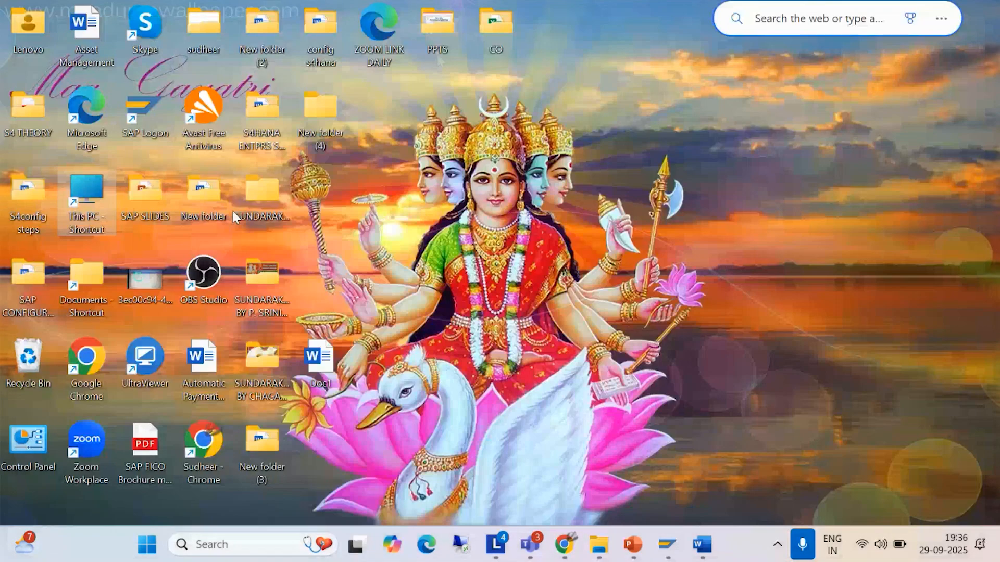
- Close the #15. Terms of Payment presentation in PowerPoint
mouse_move(633, 544)
right_click(632, 544)
right_click(632, 543)
right_click(629, 539)
mouse_move(629, 539)
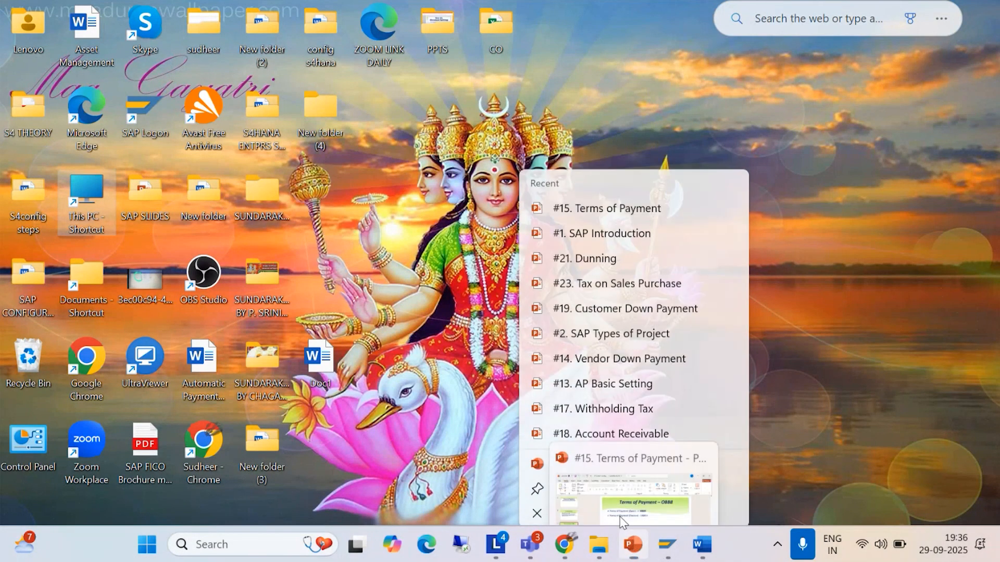
right_click(632, 540)
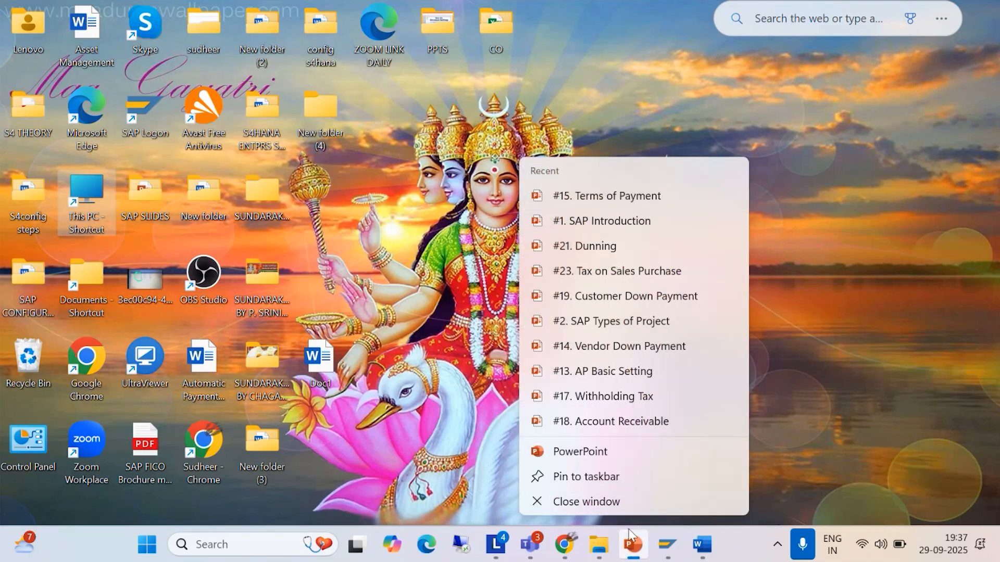
left_click(613, 505)
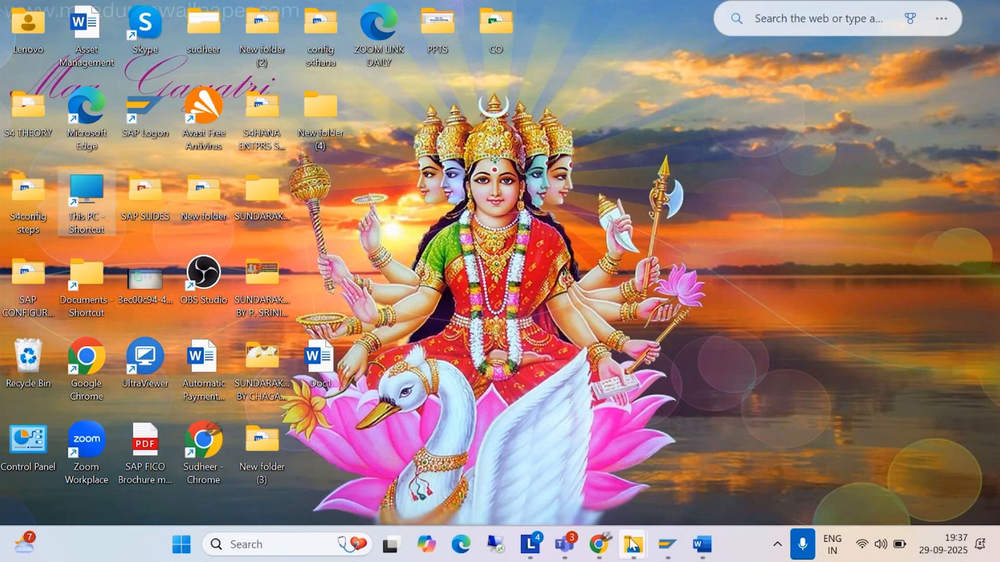
- Close the extra File Explorer window and check the SAP CONFIGURATION STEPS folder before minimising it
mouse_move(632, 544)
left_click(569, 477)
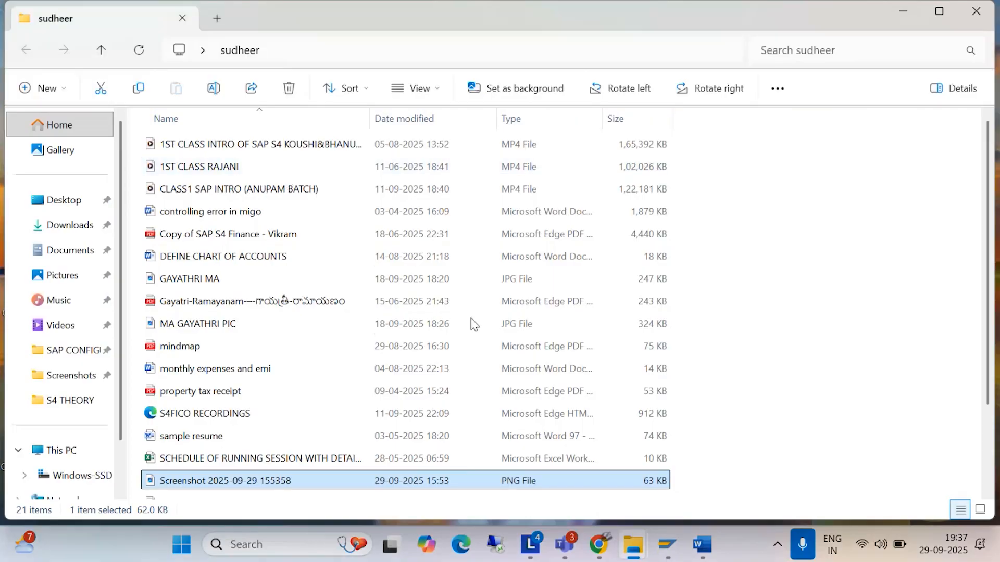
left_click(984, 8)
mouse_move(633, 544)
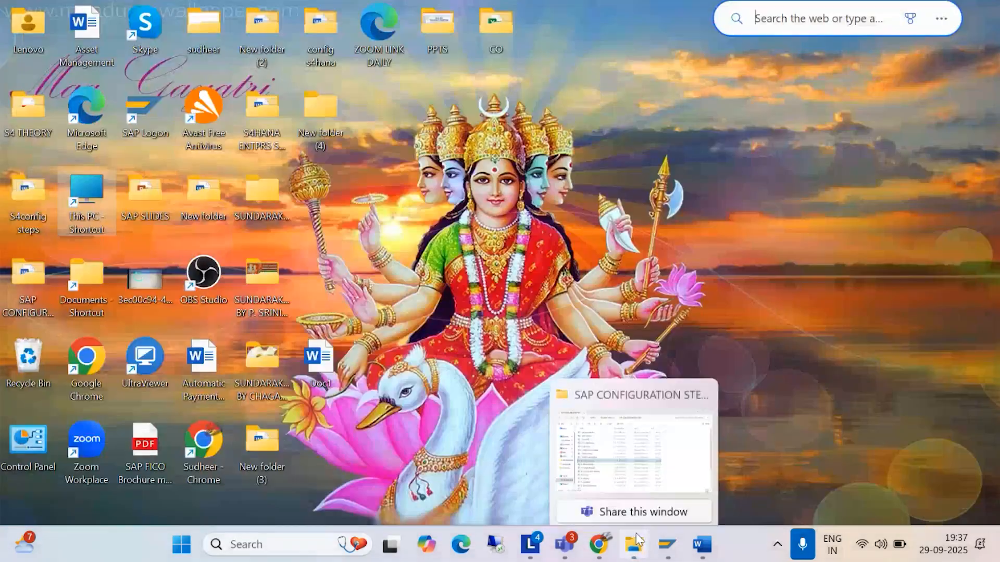
left_click(630, 459)
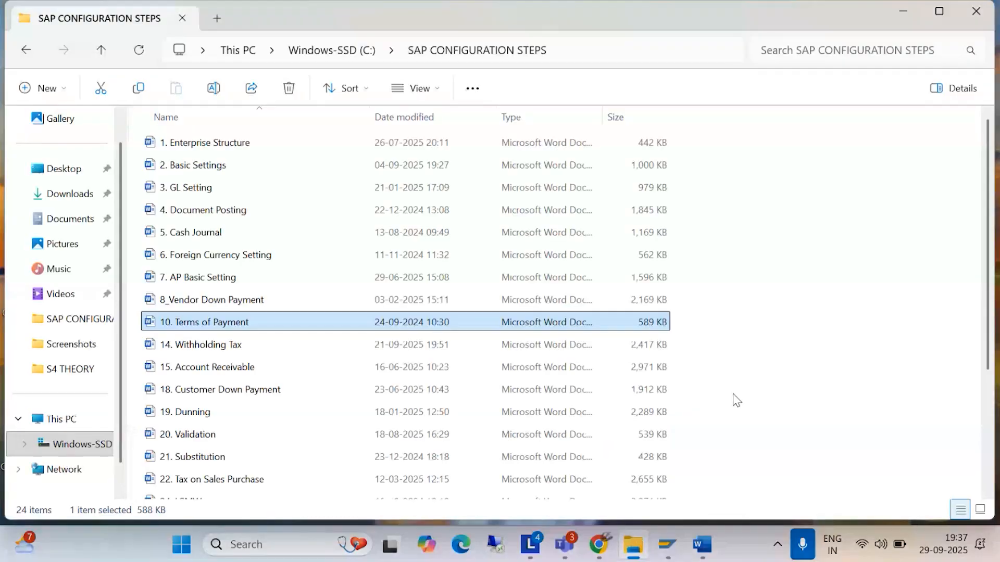
left_click(903, 11)
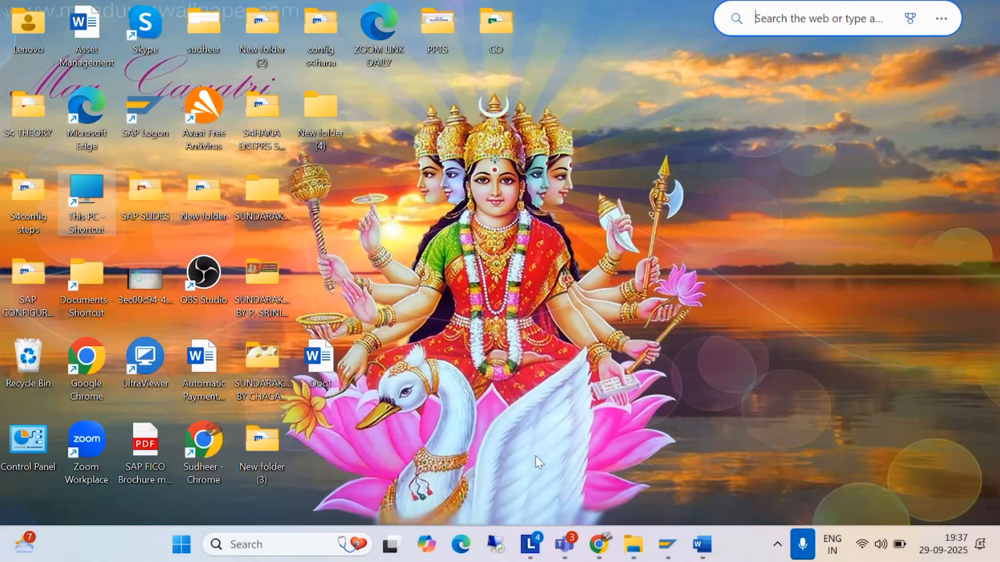
- Open the #16. APP presentation from the SAP SLIDES folder on the desktop
left_click(155, 192)
double_click(148, 190)
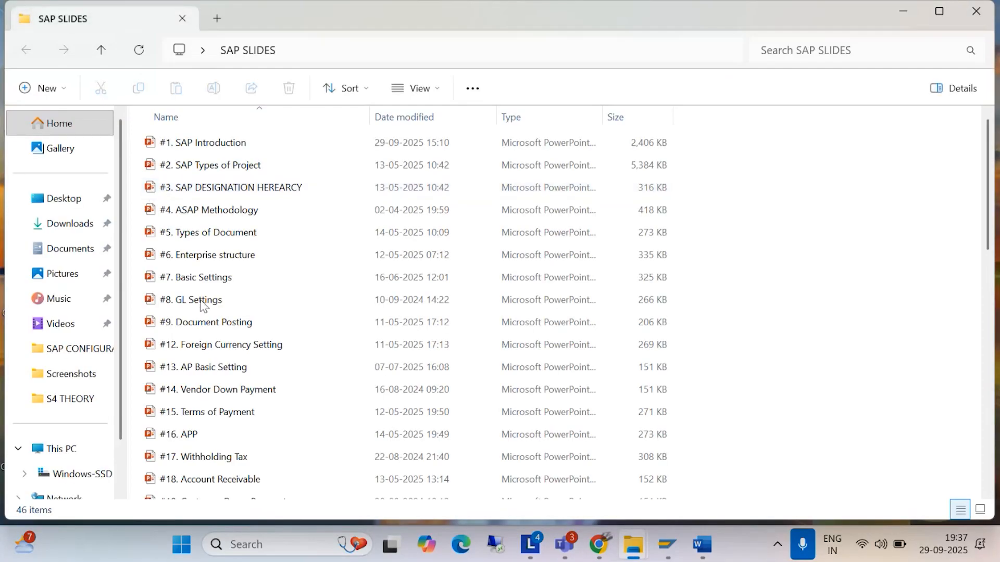
double_click(192, 437)
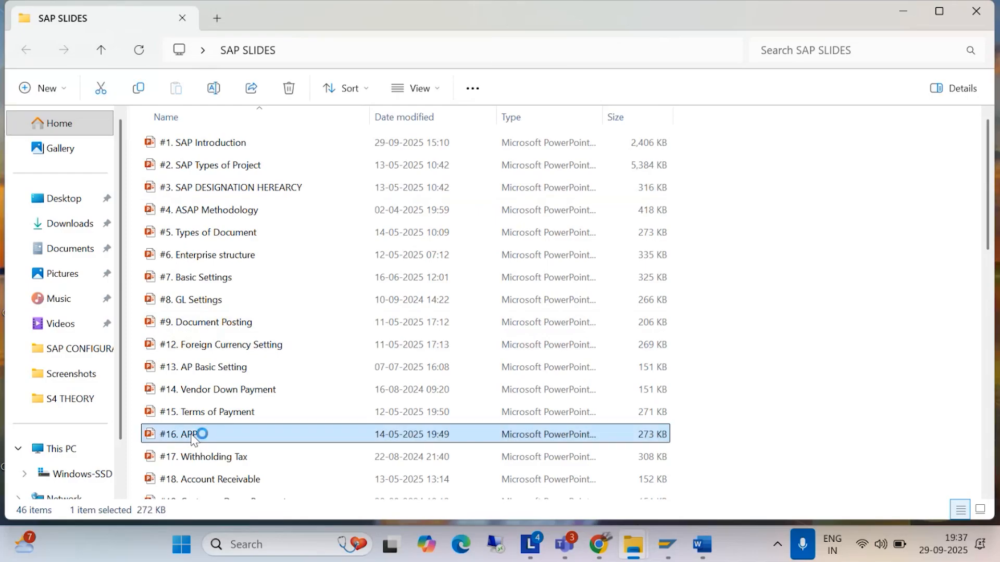